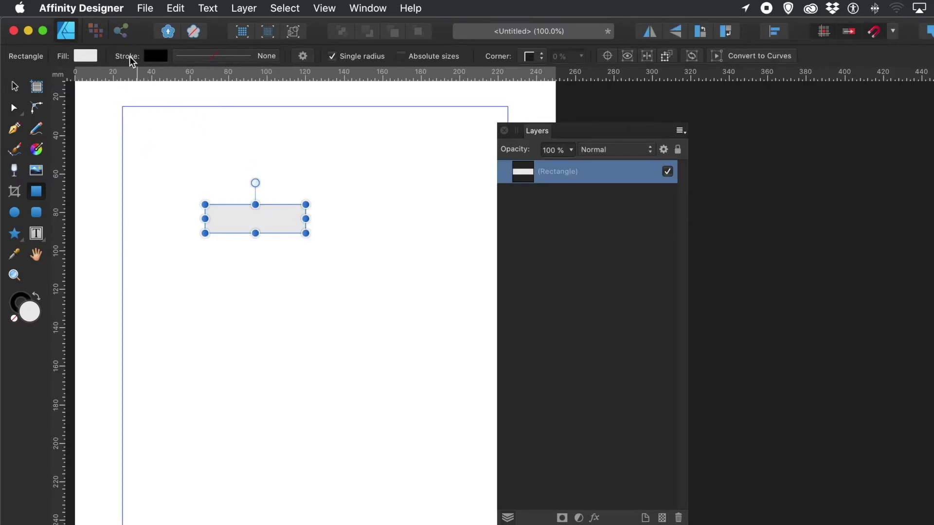
Fill the grey rectangle with red (H 0, S 62, L 52) and duplicate it into a vertical stack of five
{"action": "left_click", "coordinate": [91, 56]}
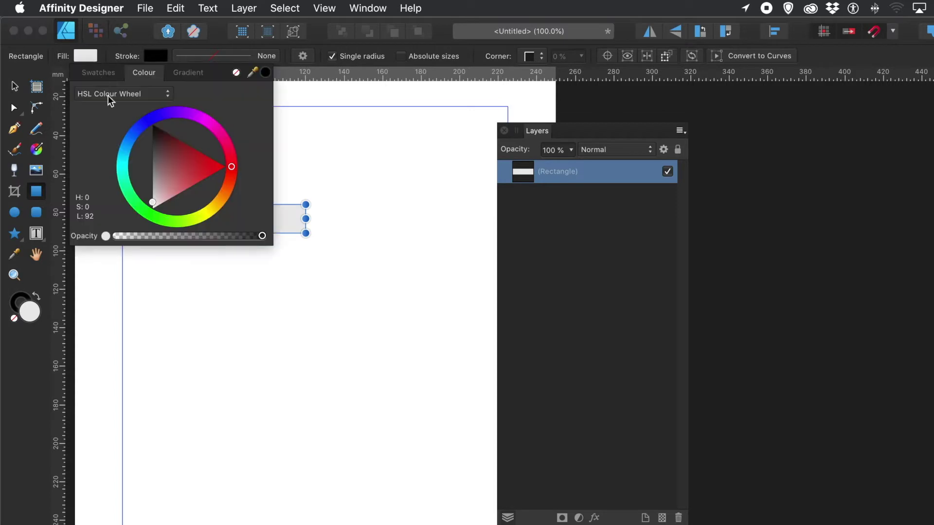
{"action": "left_click_drag", "start_coordinate": [180, 189], "coordinate": [196, 169]}
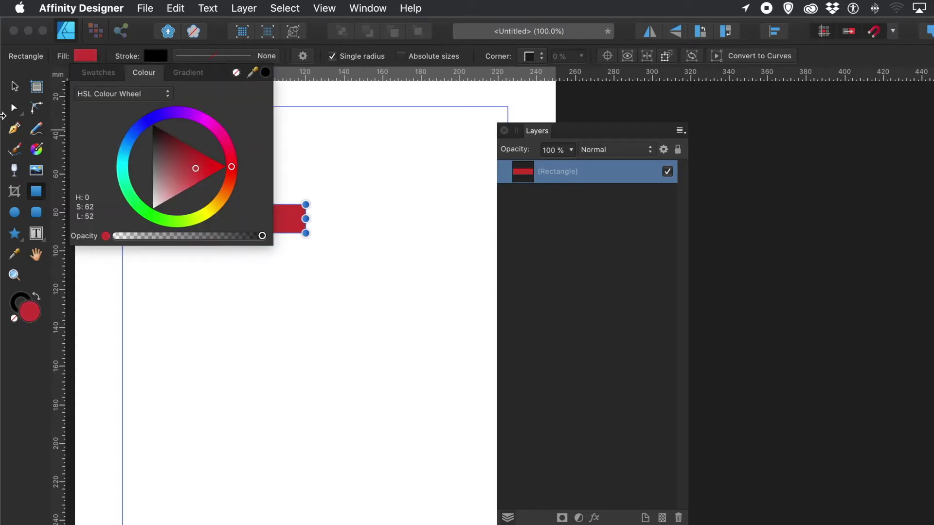
{"action": "left_click", "coordinate": [15, 88]}
{"action": "left_click", "coordinate": [282, 220]}
{"action": "left_click_drag", "start_coordinate": [284, 222], "coordinate": [249, 351]}
{"action": "left_click", "coordinate": [331, 277]}
Align the five stacked rectangles on their horizontal centres and space them evenly in the vertical direction
{"action": "left_click_drag", "start_coordinate": [139, 144], "coordinate": [328, 393]}
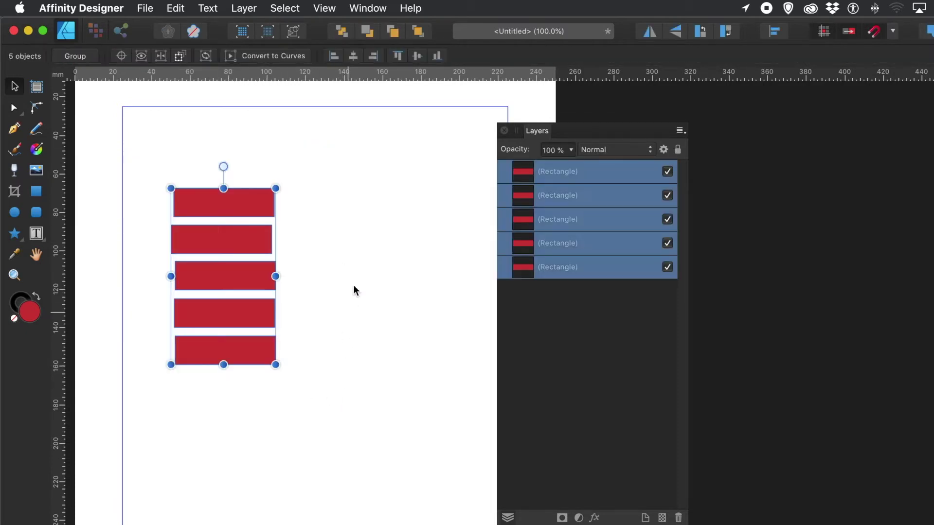
{"action": "left_click", "coordinate": [353, 56]}
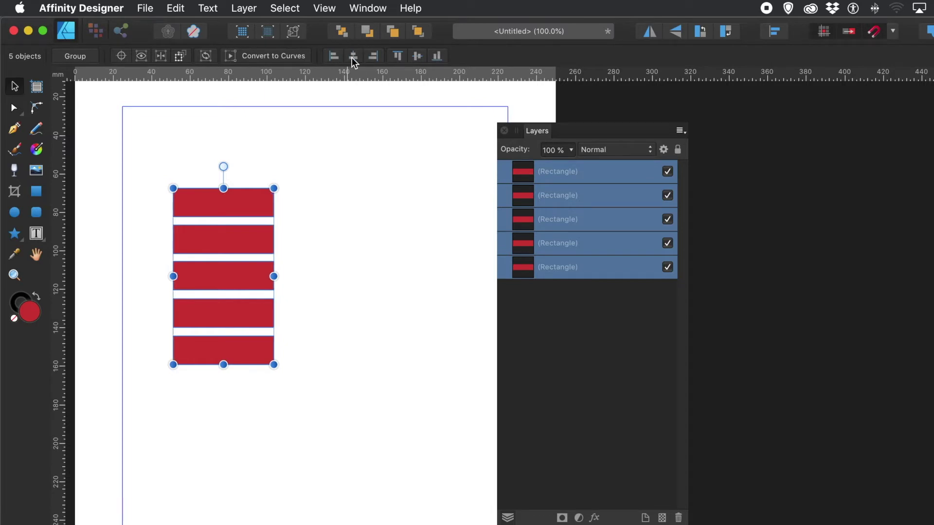
{"action": "left_click", "coordinate": [237, 11]}
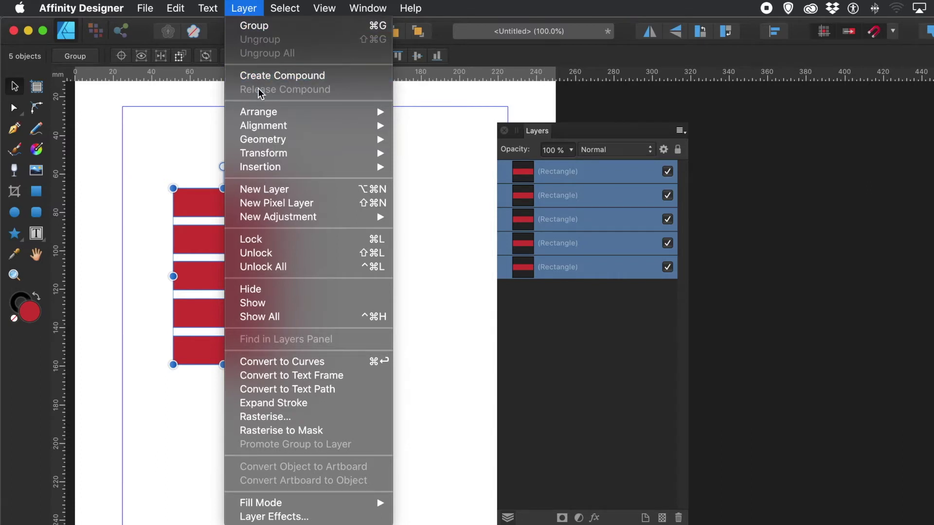
{"action": "mouse_move", "coordinate": [266, 130]}
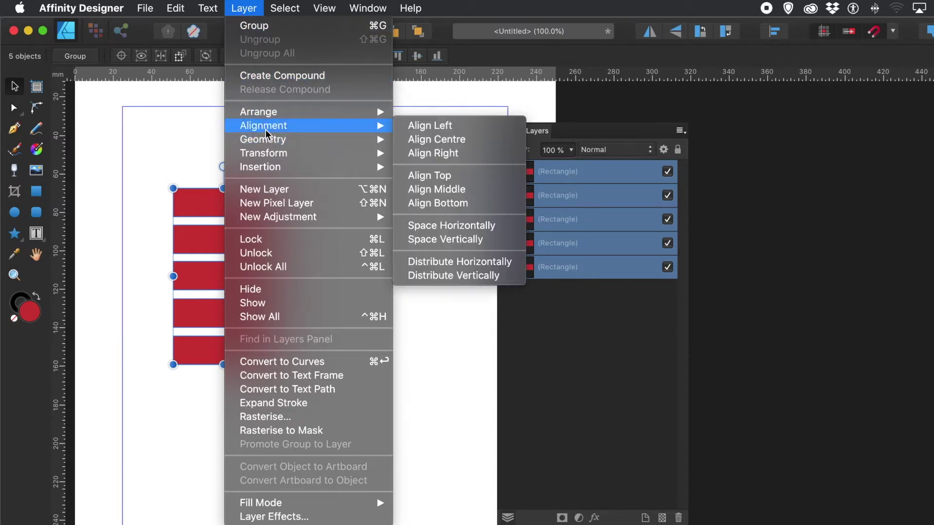
{"action": "left_click", "coordinate": [471, 240]}
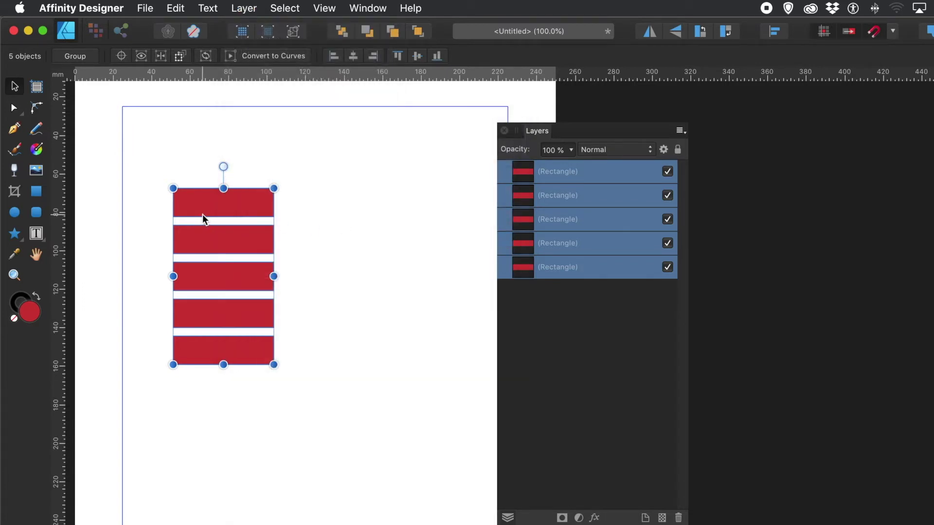
Shift the five selected rectangles slightly up and to the left, then cut them from the page
{"action": "mouse_move", "coordinate": [219, 210]}
{"action": "left_mouse_down"}
{"action": "mouse_move", "coordinate": [226, 224]}
{"action": "mouse_move", "coordinate": [216, 208]}
{"action": "left_mouse_up"}
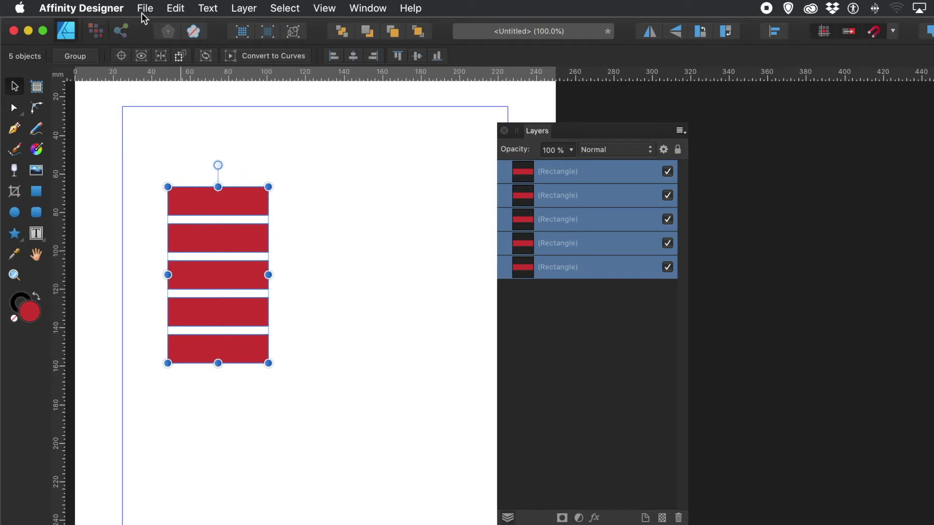
{"action": "left_click", "coordinate": [181, 8]}
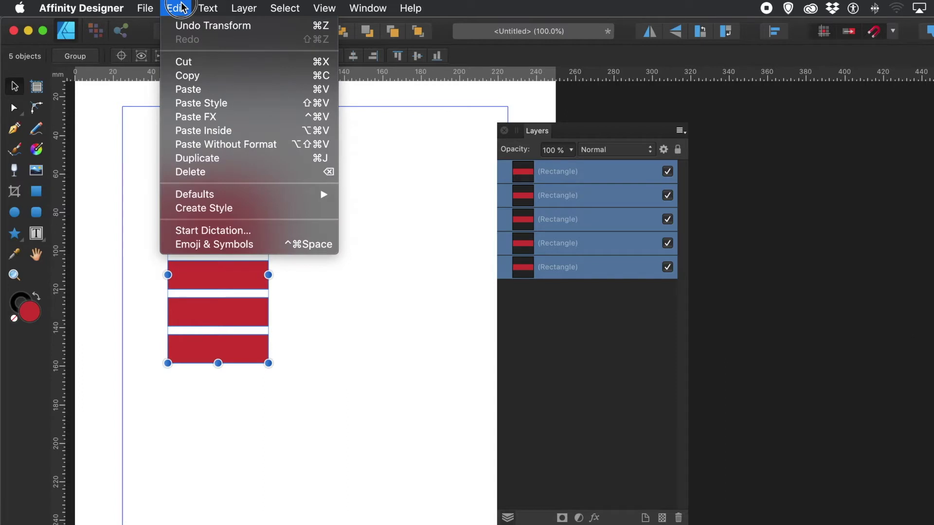
{"action": "left_click", "coordinate": [190, 65]}
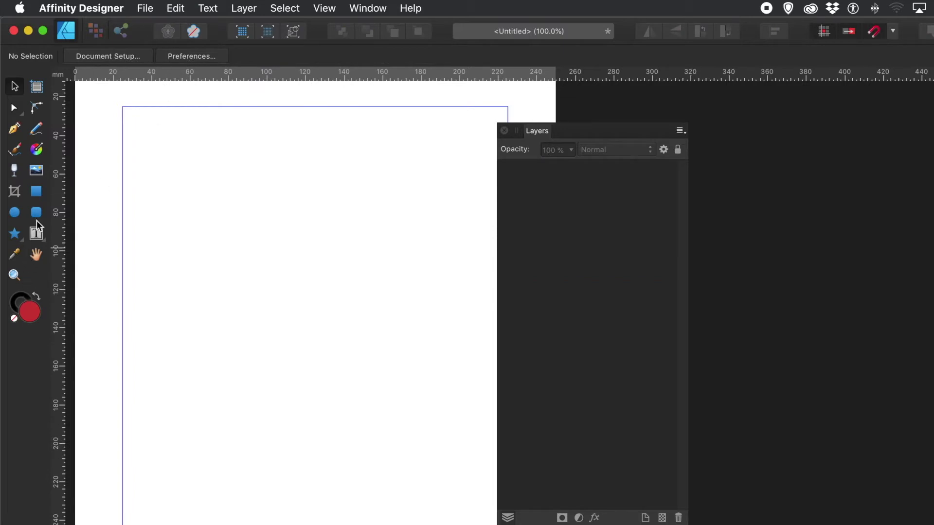
Draw a rounded rectangle about 146 mm wide and 131 mm high inside the page margins
{"action": "left_click", "coordinate": [18, 211]}
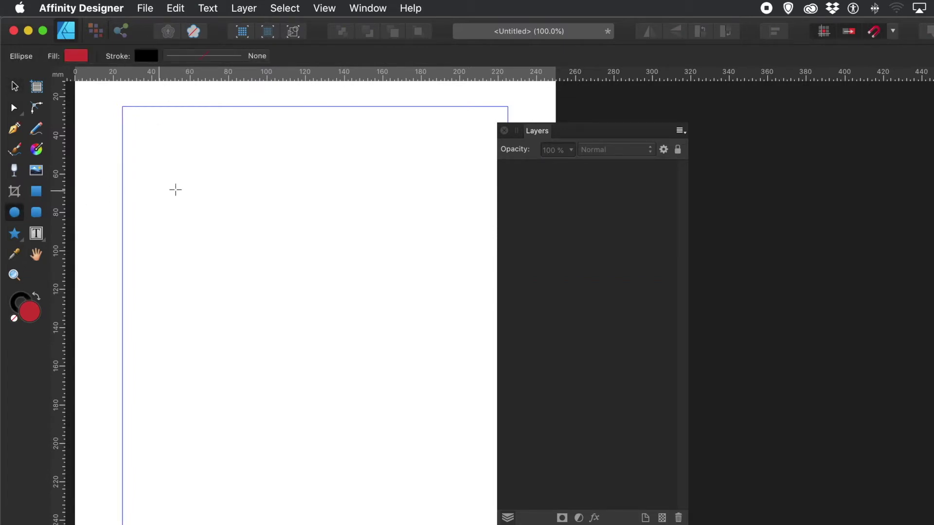
{"action": "left_click", "coordinate": [36, 212]}
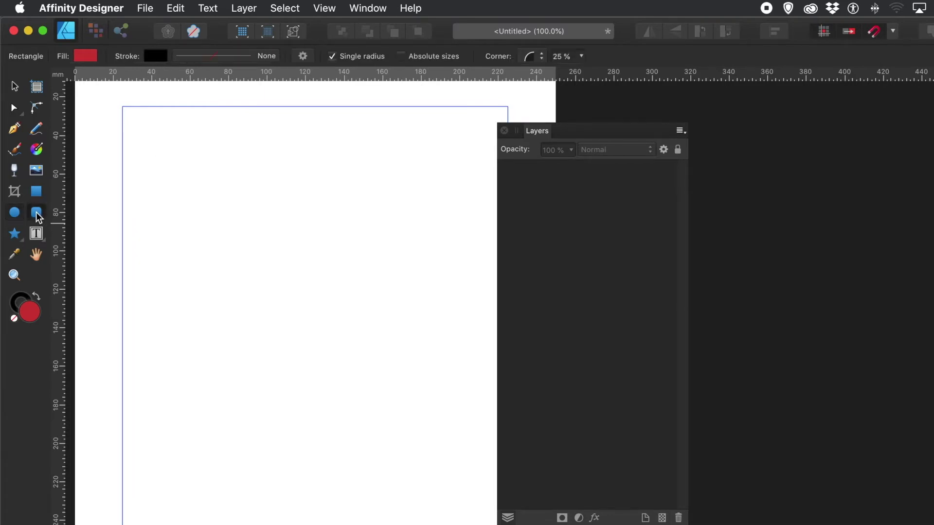
{"action": "left_click_drag", "start_coordinate": [174, 168], "coordinate": [454, 421]}
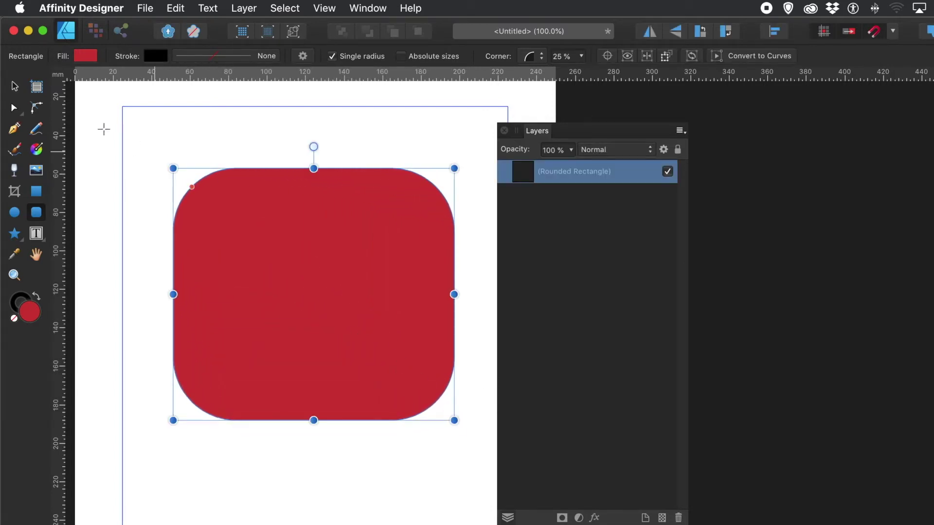
Fill the rounded rectangle with dark red, H 0, S 46, L 23
{"action": "left_click", "coordinate": [91, 57]}
{"action": "left_click_drag", "start_coordinate": [174, 169], "coordinate": [168, 144]}
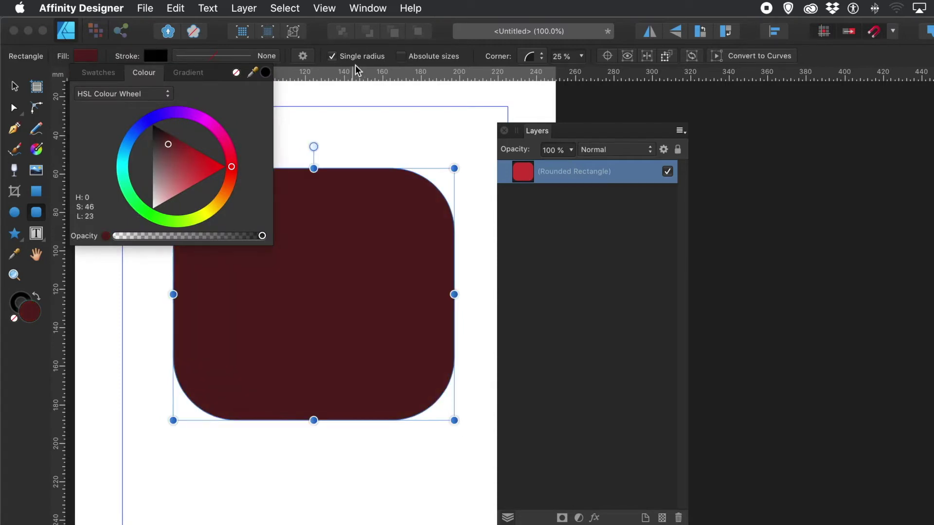
{"action": "left_click", "coordinate": [342, 46]}
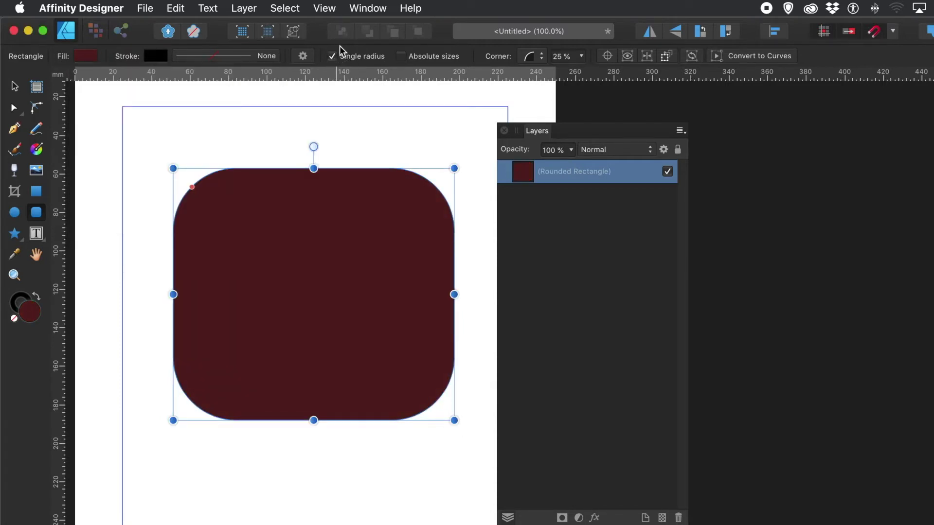
Paste the five cut rectangles inside the rounded rectangle so its shape clips them
{"action": "left_click", "coordinate": [176, 7]}
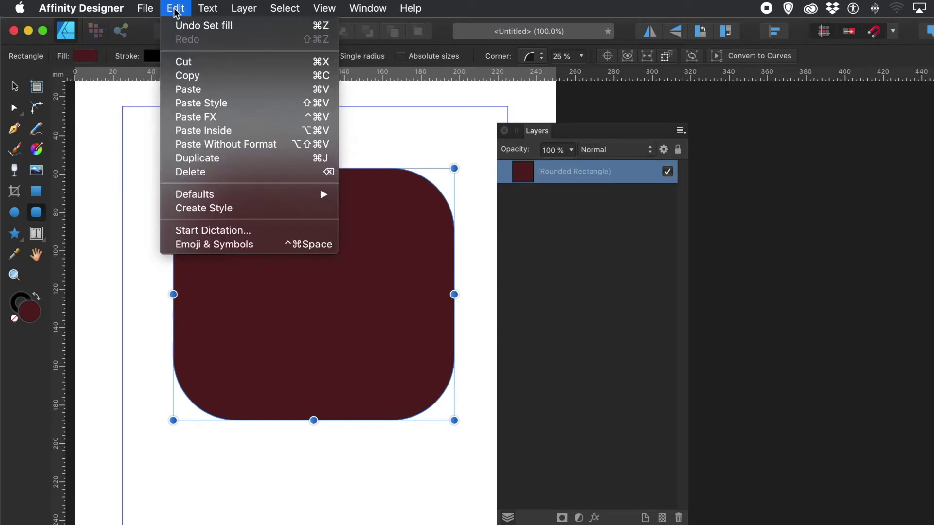
{"action": "left_click", "coordinate": [218, 131]}
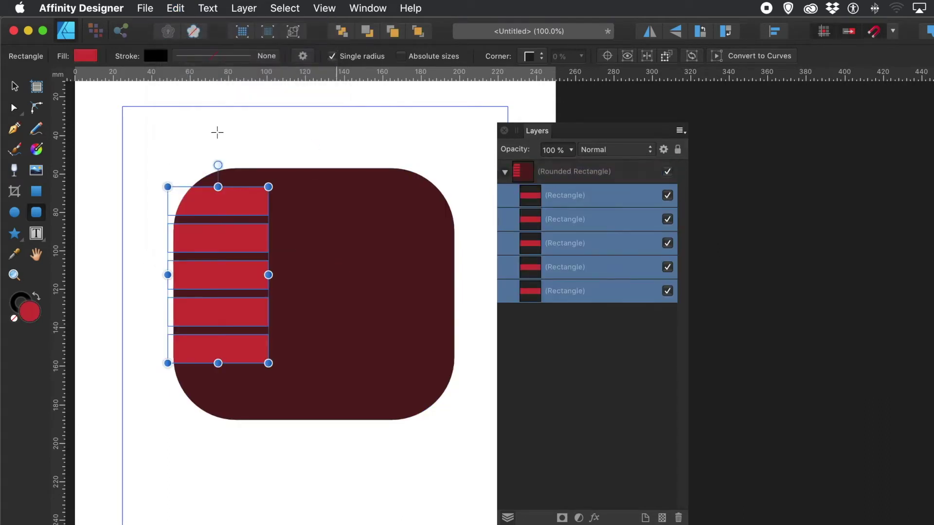
{"action": "left_click", "coordinate": [14, 86]}
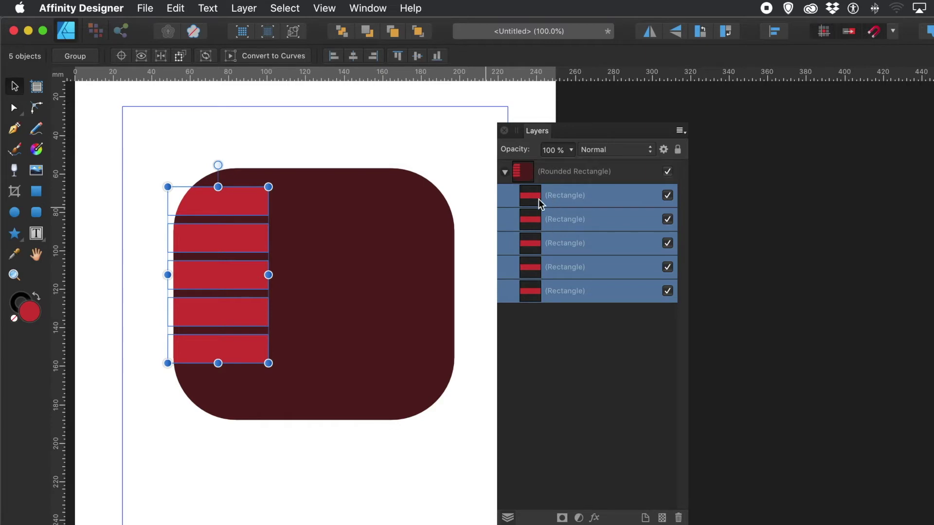
{"action": "left_click", "coordinate": [325, 8]}
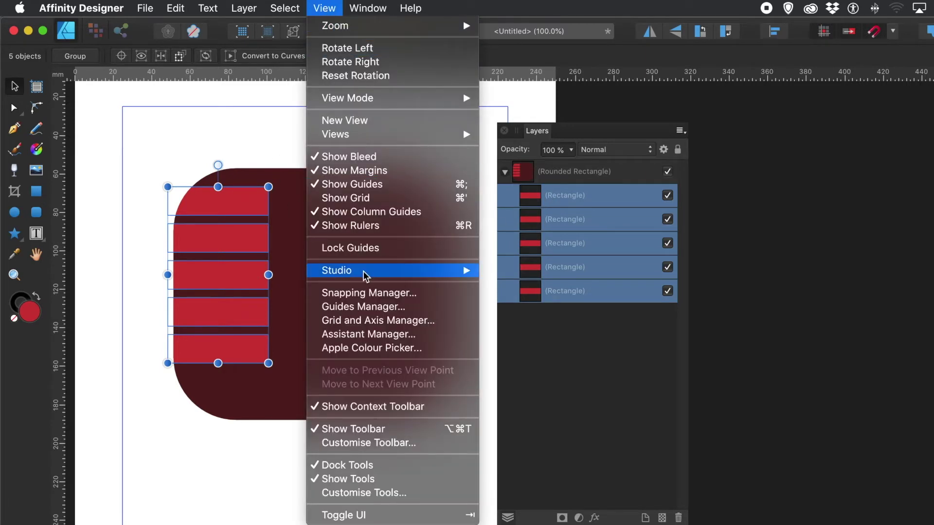
{"action": "mouse_move", "coordinate": [366, 273]}
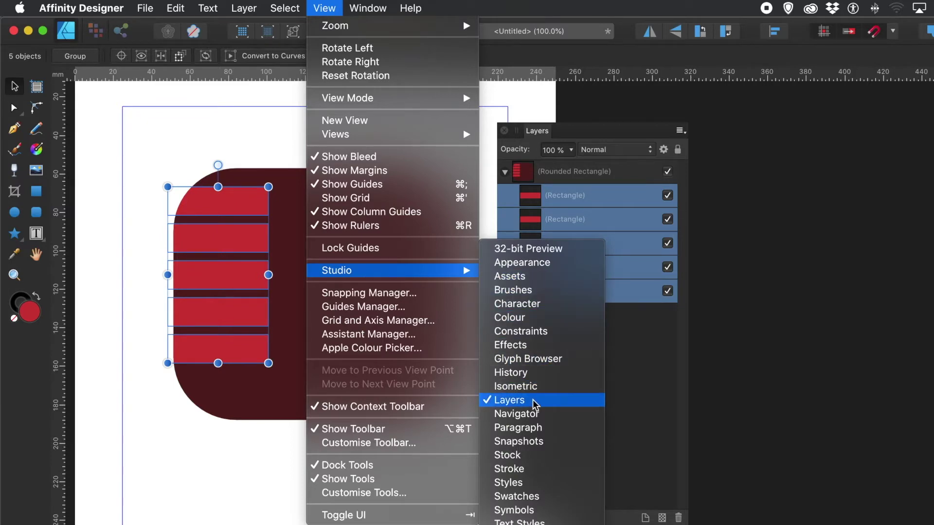
{"action": "left_click", "coordinate": [554, 58]}
Move the stripes up to the shape's upper edge and duplicate them into two more columns, with the middle one set lower
{"action": "left_click_drag", "start_coordinate": [240, 206], "coordinate": [235, 182]}
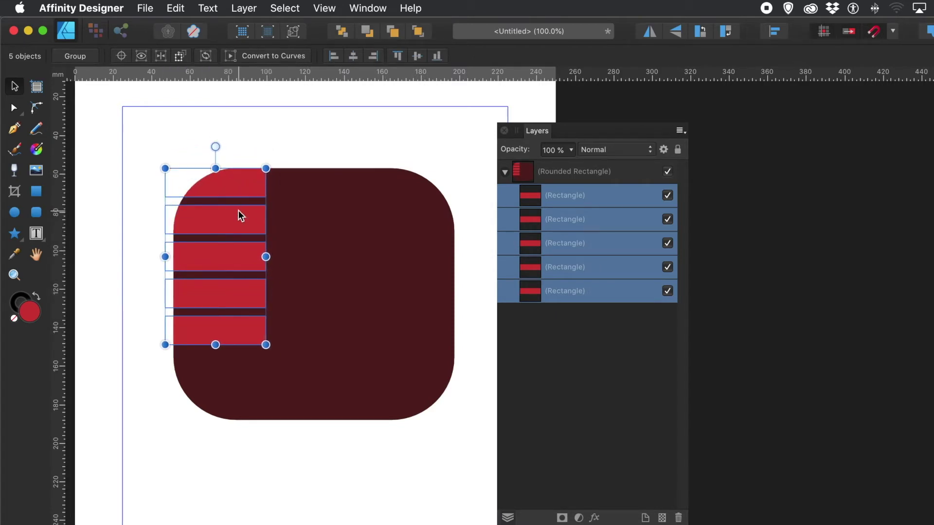
{"action": "left_click_drag", "start_coordinate": [232, 191], "coordinate": [347, 265]}
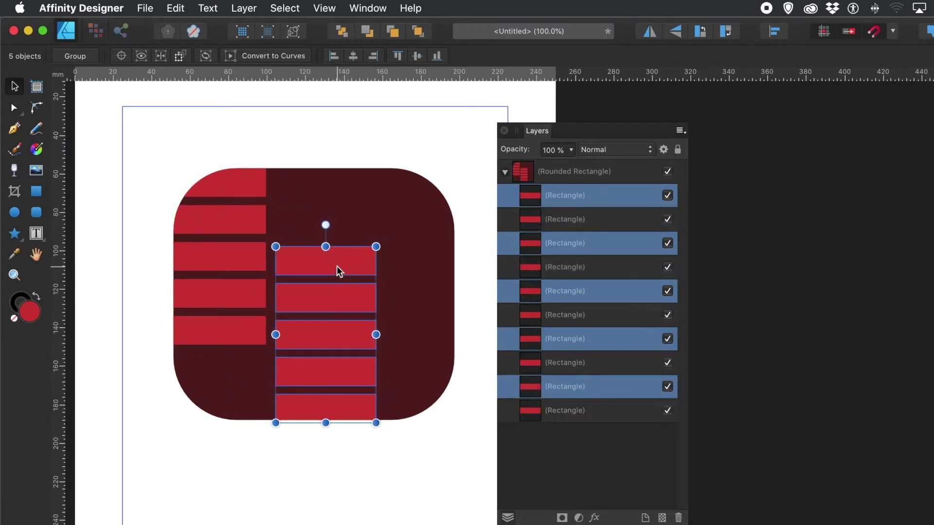
{"action": "left_click_drag", "start_coordinate": [337, 265], "coordinate": [448, 180]}
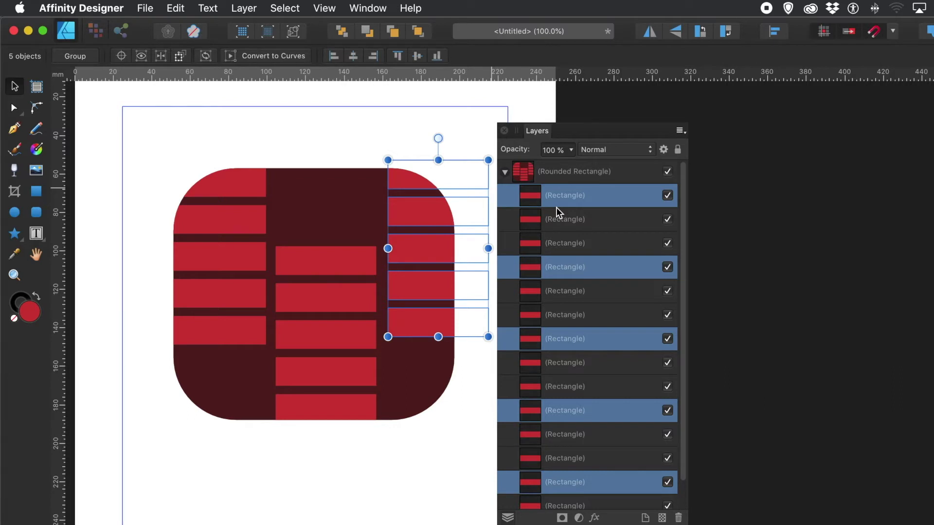
Select all fifteen rectangles nested in the rounded rectangle and group them
{"action": "left_click", "coordinate": [609, 226]}
{"action": "left_click", "coordinate": [583, 194]}
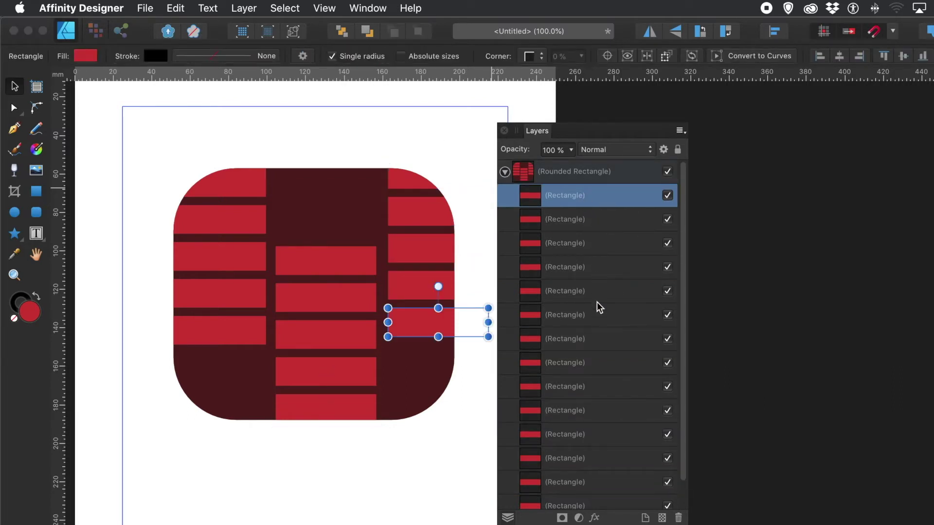
{"action": "scroll", "coordinate": [614, 379], "scroll_direction": "down", "scroll_amount": 2}
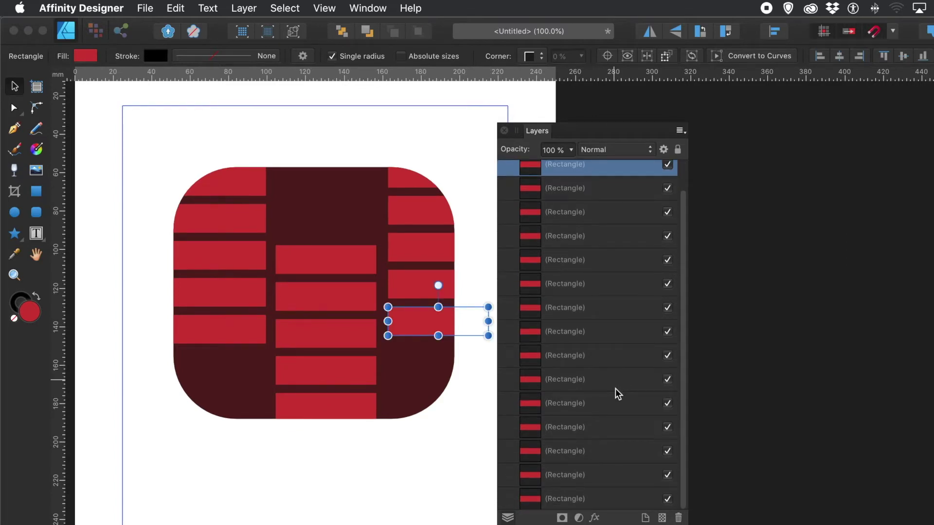
{"action": "left_click", "coordinate": [583, 500], "text": "shift"}
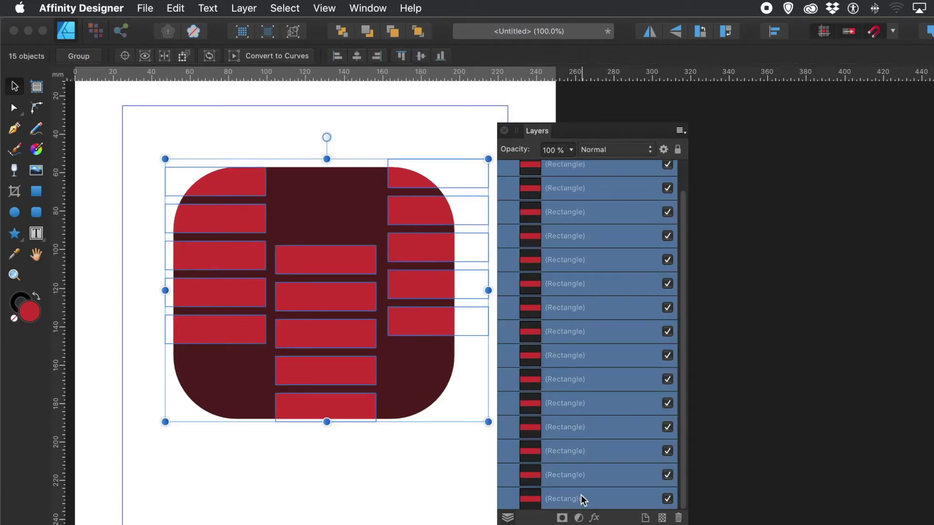
{"action": "right_click", "coordinate": [574, 315]}
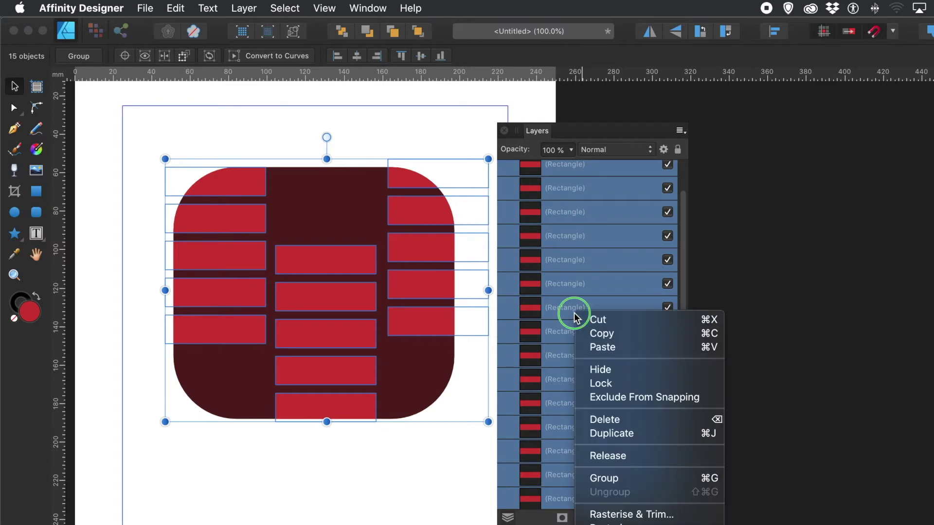
{"action": "left_click", "coordinate": [620, 479]}
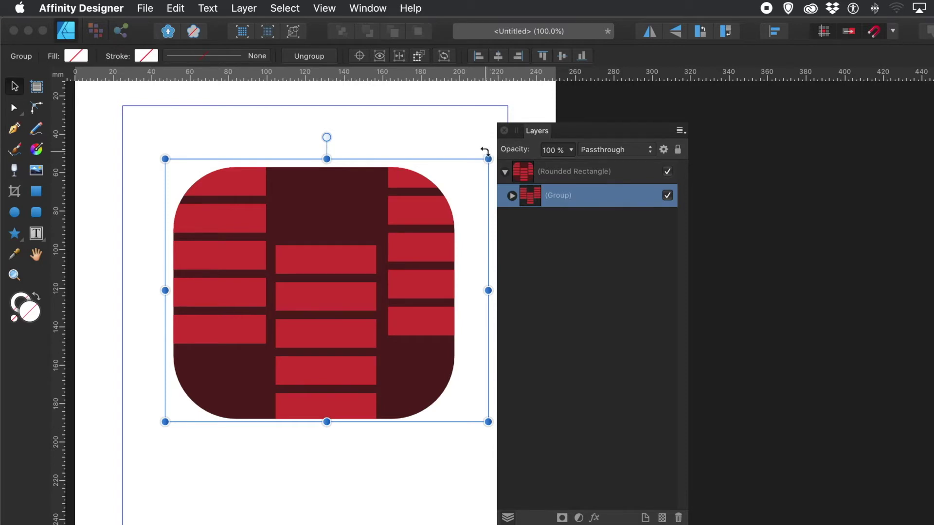
Rotate the stripe group about 45° anticlockwise and squash it to about half its height towards the lower-right corner
{"action": "left_click_drag", "start_coordinate": [485, 152], "coordinate": [332, 102]}
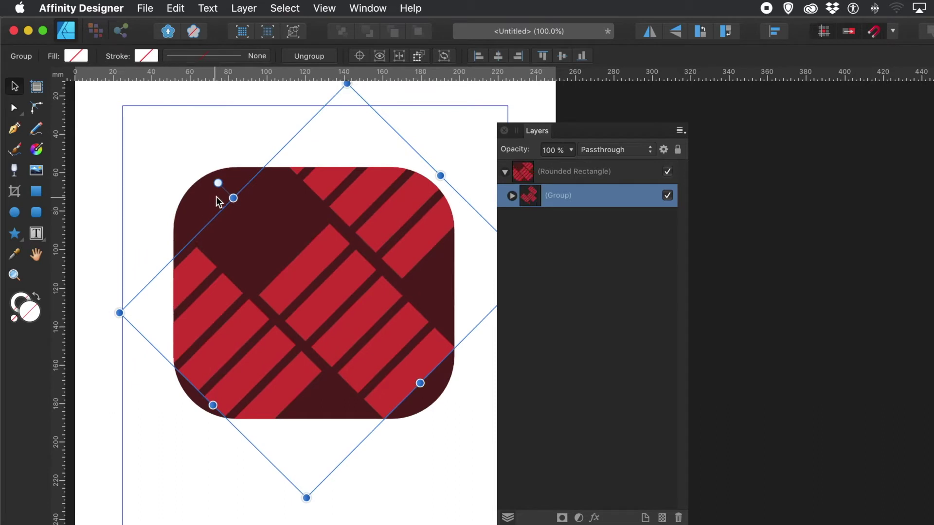
{"action": "left_click_drag", "start_coordinate": [232, 198], "coordinate": [303, 322]}
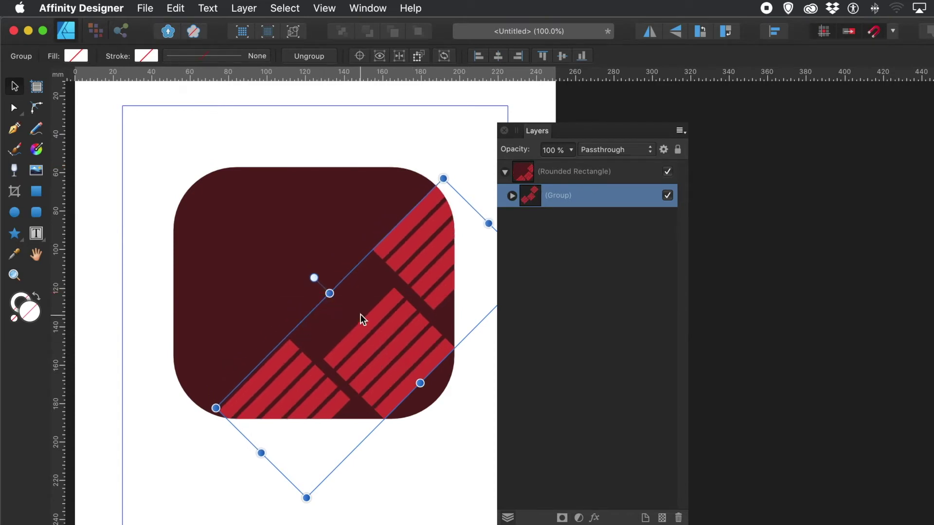
Duplicate the stripe group towards the upper left of the rounded rectangle and group the two copies together
{"action": "left_click_drag", "start_coordinate": [370, 320], "coordinate": [271, 230]}
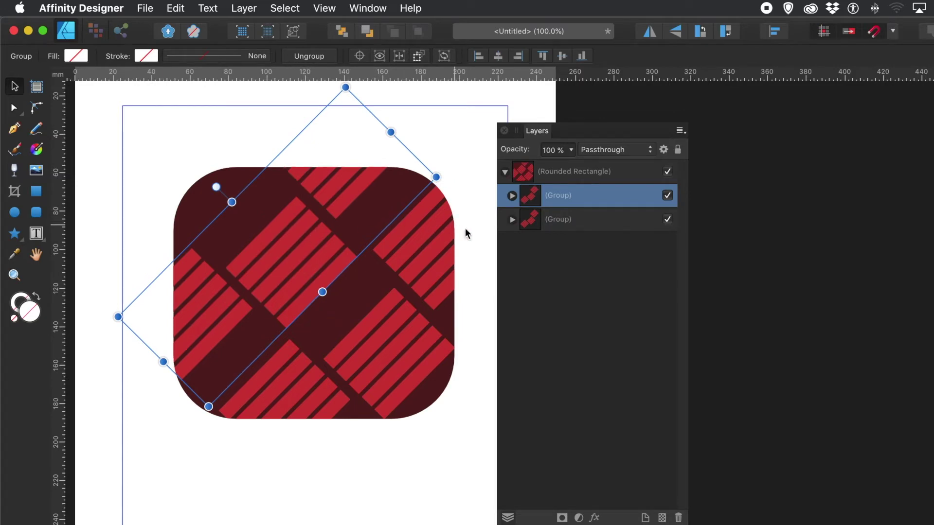
{"action": "left_click", "coordinate": [577, 218], "text": "shift"}
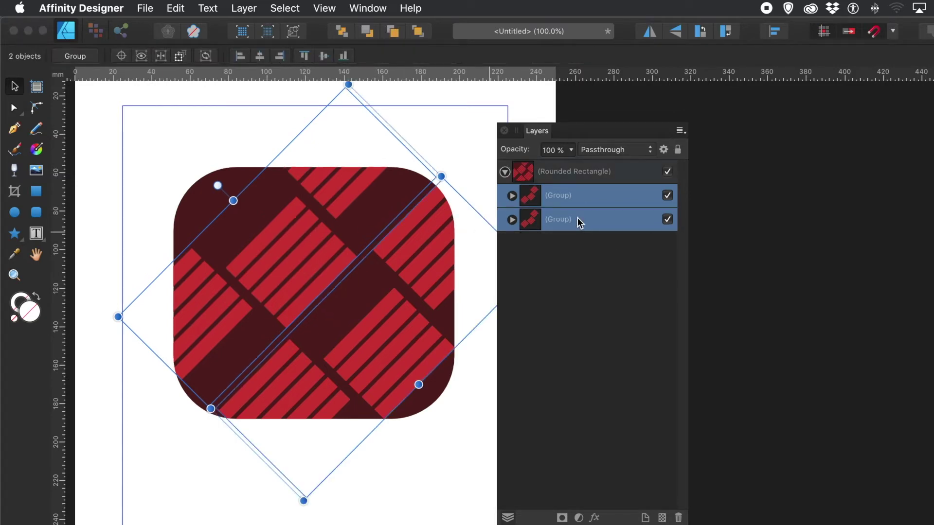
{"action": "right_click", "coordinate": [574, 216]}
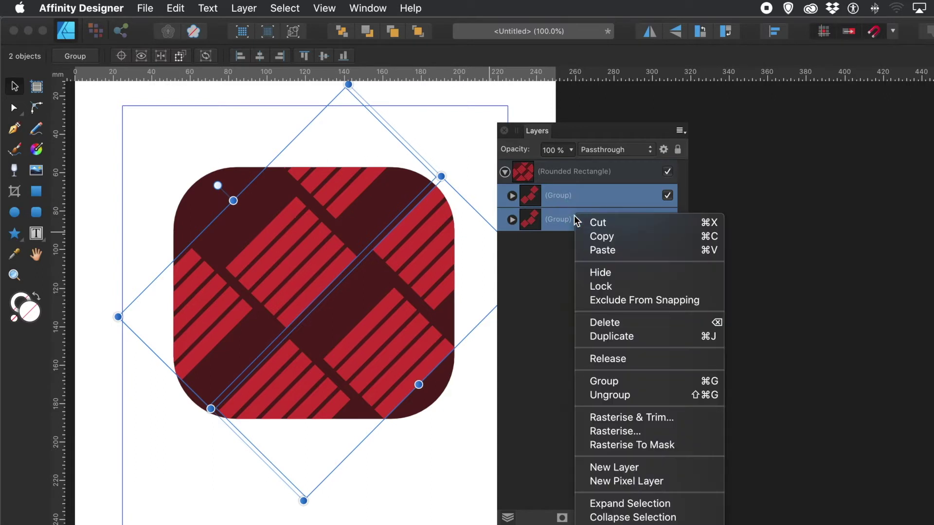
{"action": "left_click", "coordinate": [595, 380]}
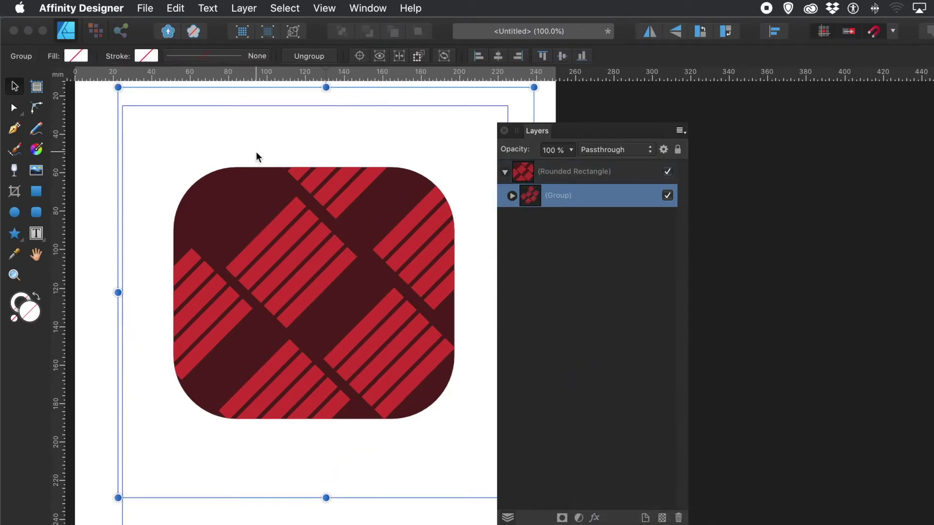
Rotate the whole rounded rectangle with its nested stripes about 30° anticlockwise
{"action": "left_click", "coordinate": [551, 173]}
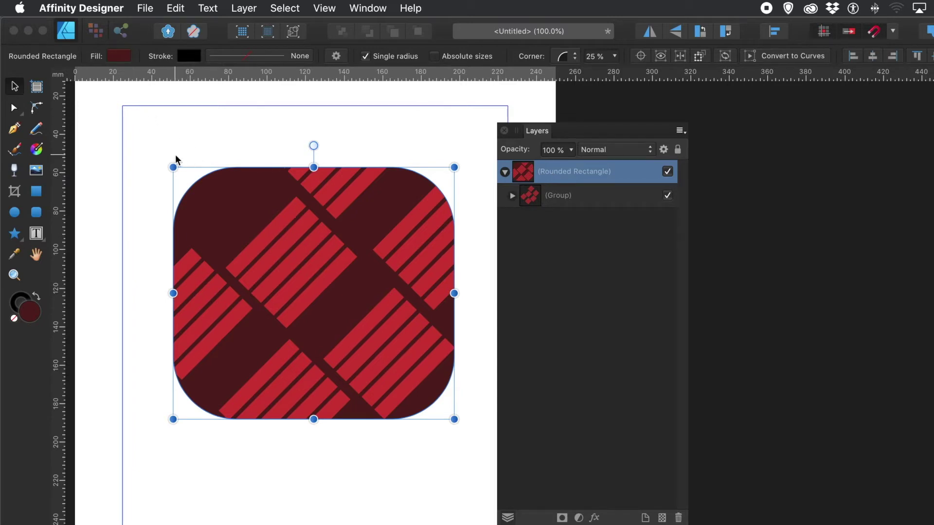
{"action": "left_click_drag", "start_coordinate": [173, 158], "coordinate": [105, 241]}
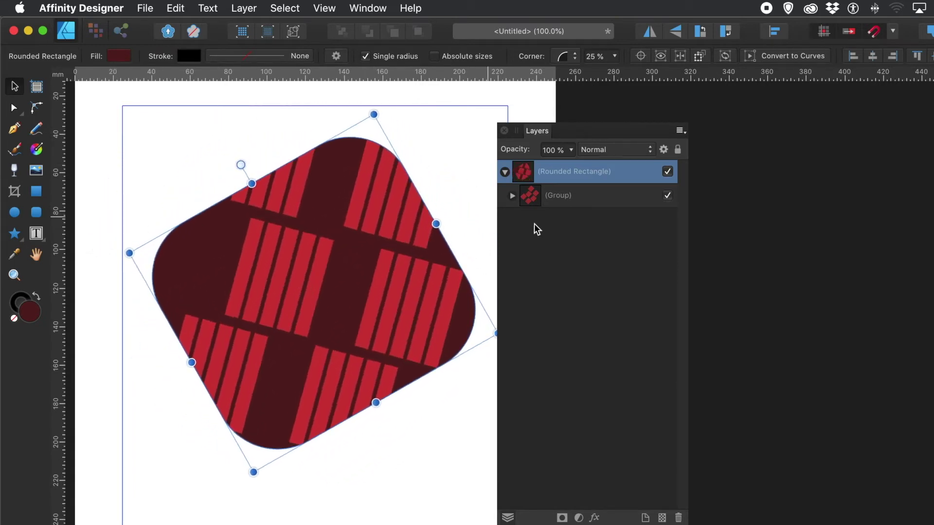
Shrink the nested stripe group, move it to the shape's left side, and duplicate it across the right side
{"action": "left_click", "coordinate": [563, 200]}
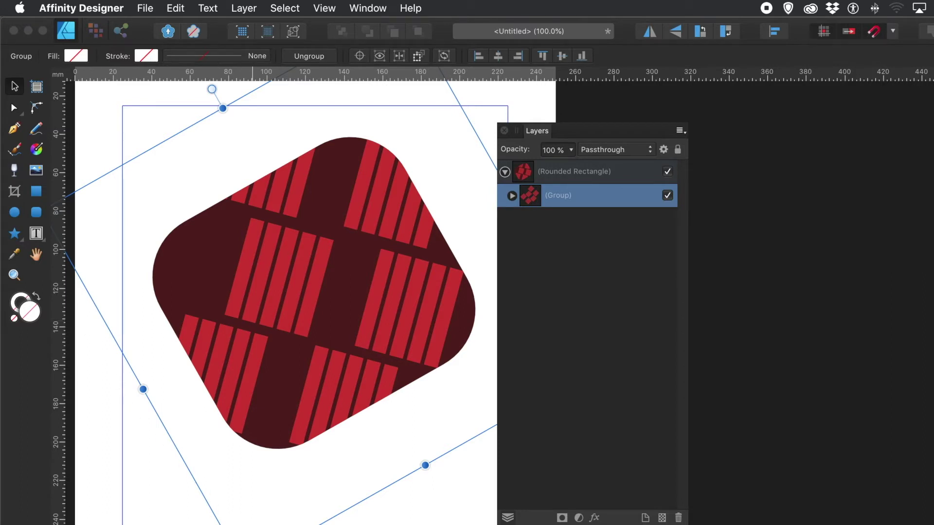
{"action": "left_click_drag", "start_coordinate": [243, 524], "coordinate": [296, 386]}
{"action": "left_click_drag", "start_coordinate": [378, 270], "coordinate": [244, 334]}
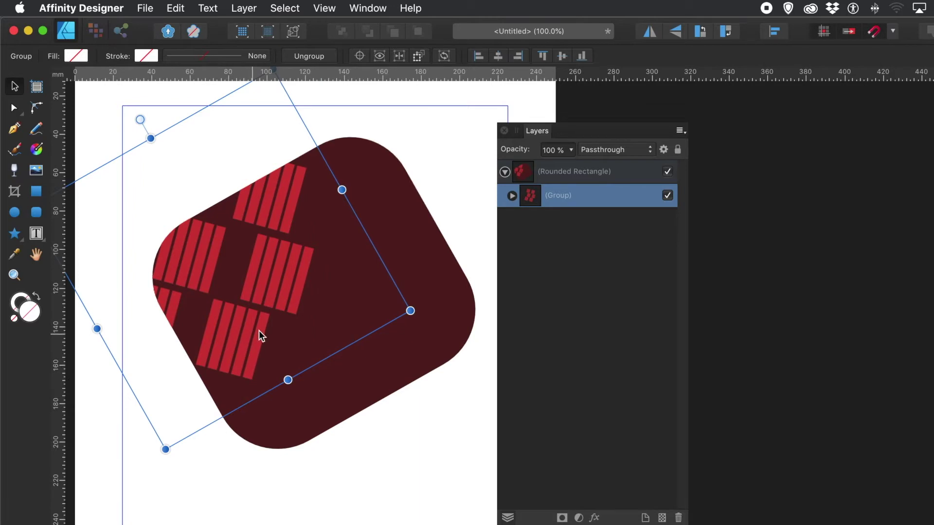
{"action": "left_click_drag", "start_coordinate": [279, 272], "coordinate": [439, 365]}
{"action": "left_click_drag", "start_coordinate": [440, 361], "coordinate": [445, 311]}
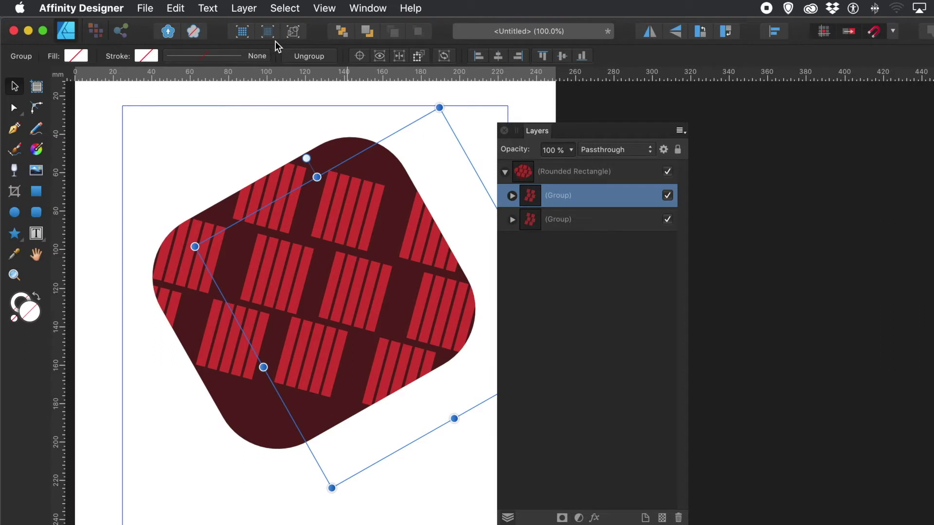
Add a Recolour adjustment to the duplicated stripe group with a green hue of 138.6°
{"action": "left_click", "coordinate": [237, 10]}
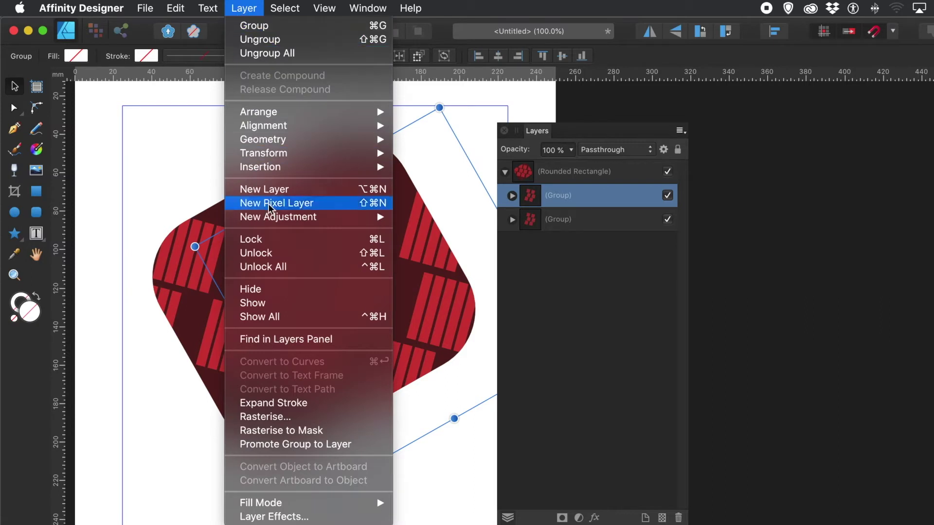
{"action": "mouse_move", "coordinate": [277, 220]}
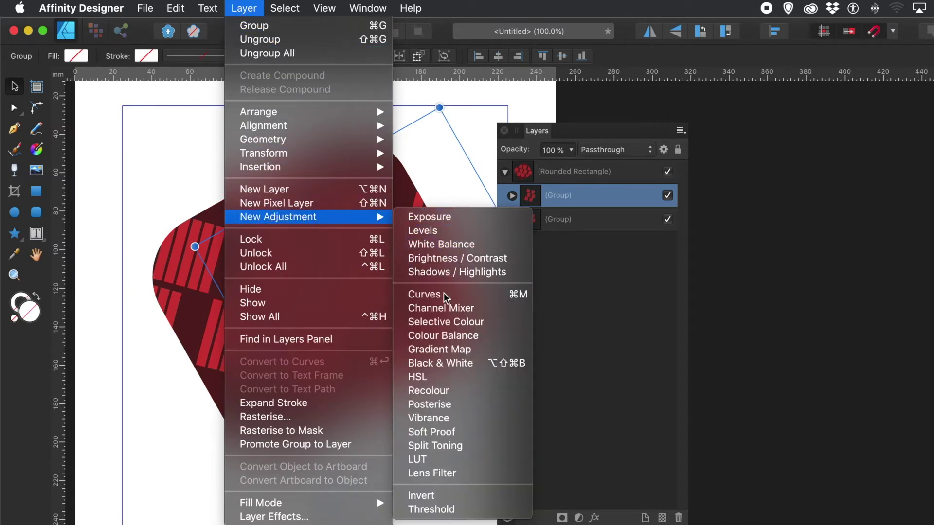
{"action": "left_click", "coordinate": [444, 391]}
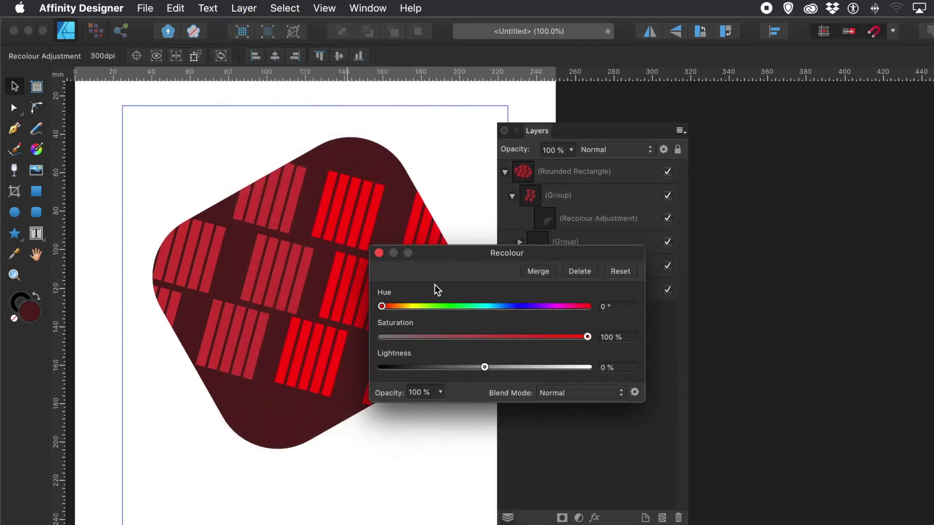
{"action": "left_click_drag", "start_coordinate": [389, 308], "coordinate": [466, 308]}
{"action": "left_click", "coordinate": [379, 253]}
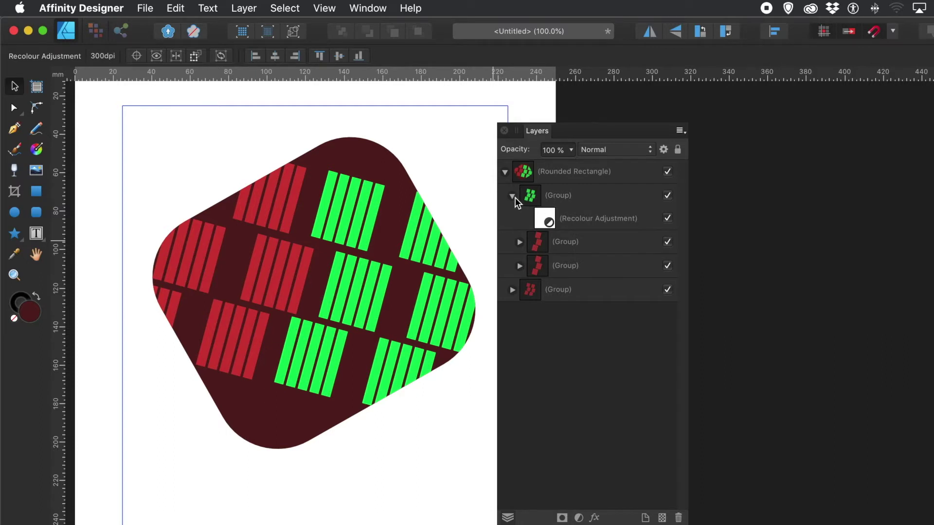
{"action": "left_click", "coordinate": [513, 197]}
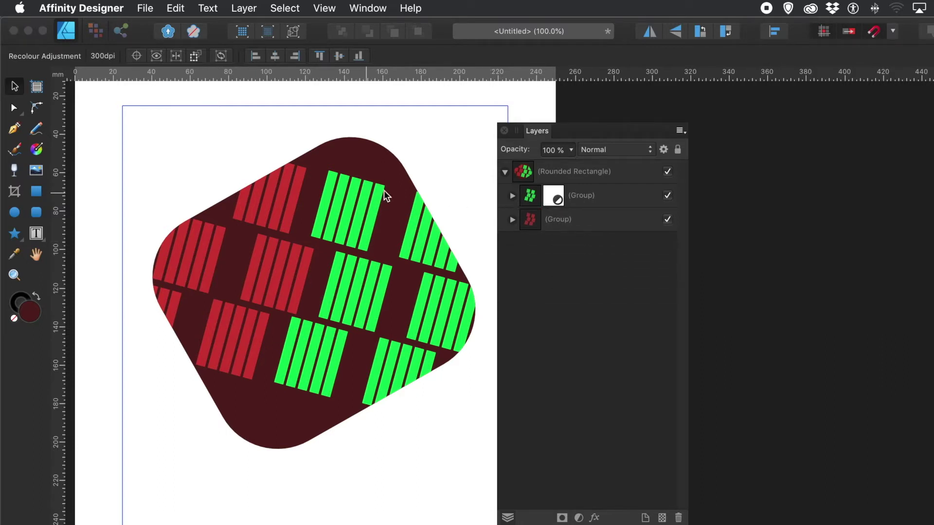
Shift the rounded rectangle slightly left and give it a Recolour adjustment with hue 183.6° and lightness -10%
{"action": "left_click", "coordinate": [363, 158]}
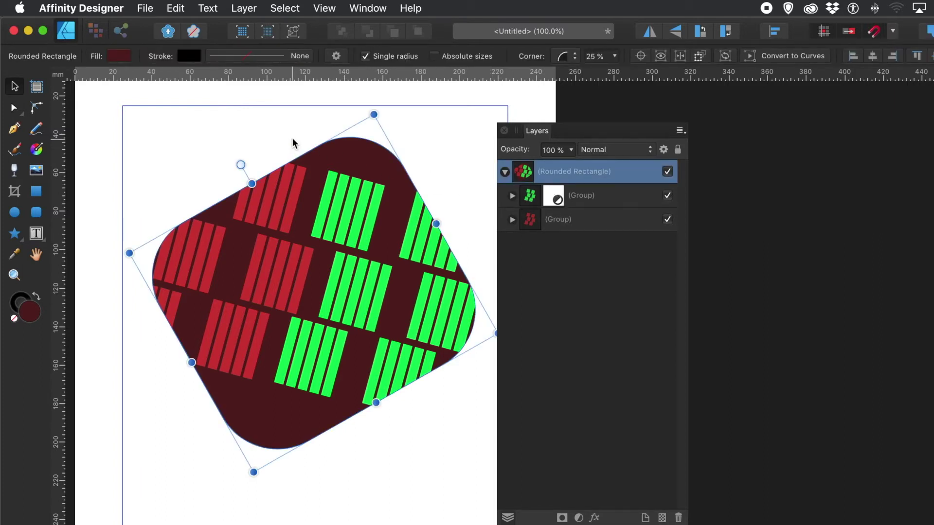
{"action": "left_click_drag", "start_coordinate": [334, 171], "coordinate": [290, 175]}
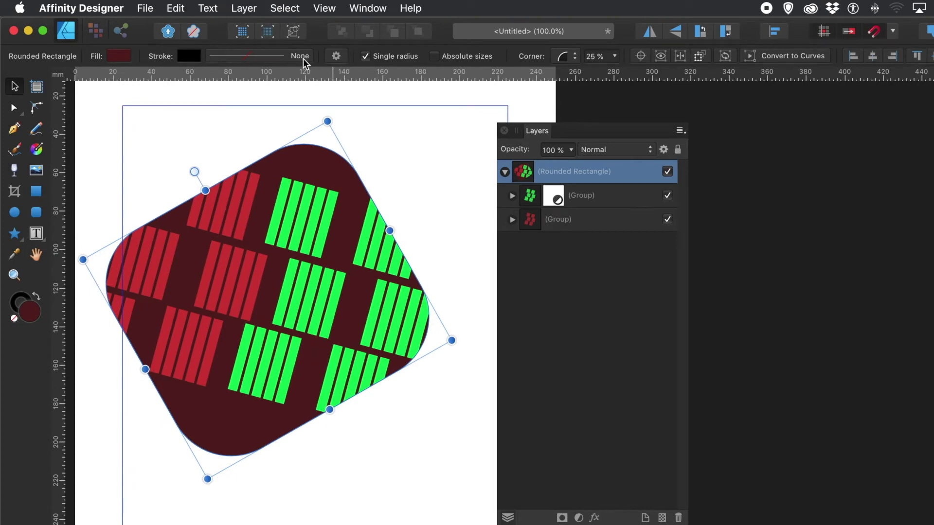
{"action": "left_click", "coordinate": [247, 9]}
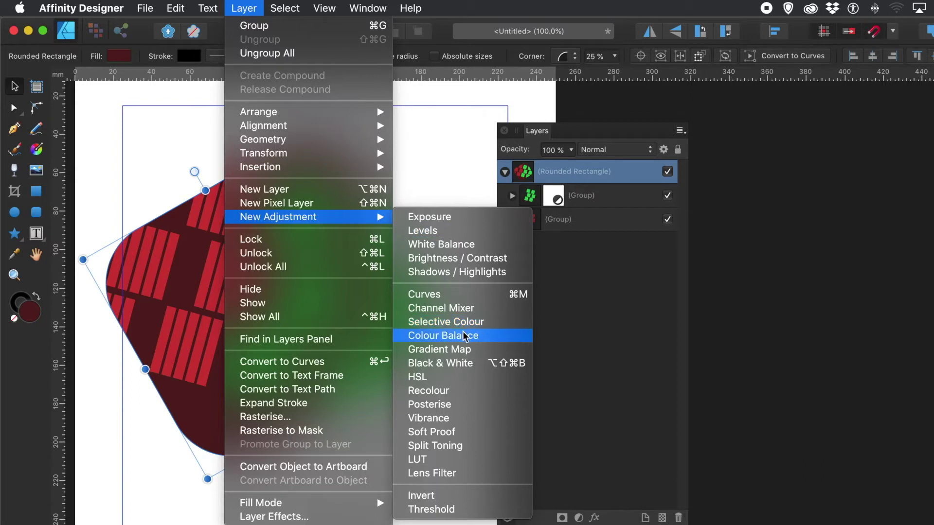
{"action": "left_click", "coordinate": [444, 391]}
{"action": "left_click", "coordinate": [426, 391]}
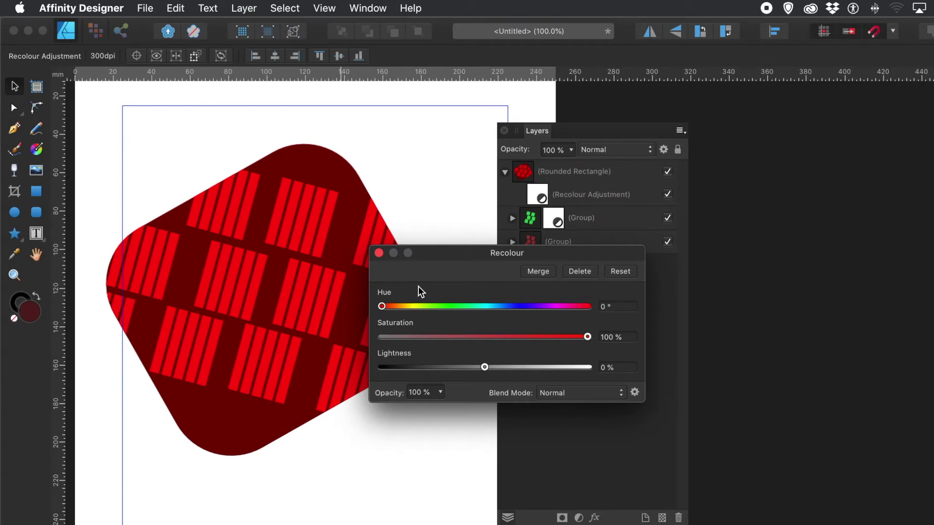
{"action": "left_click_drag", "start_coordinate": [405, 307], "coordinate": [487, 307]}
{"action": "left_click_drag", "start_coordinate": [497, 373], "coordinate": [474, 367]}
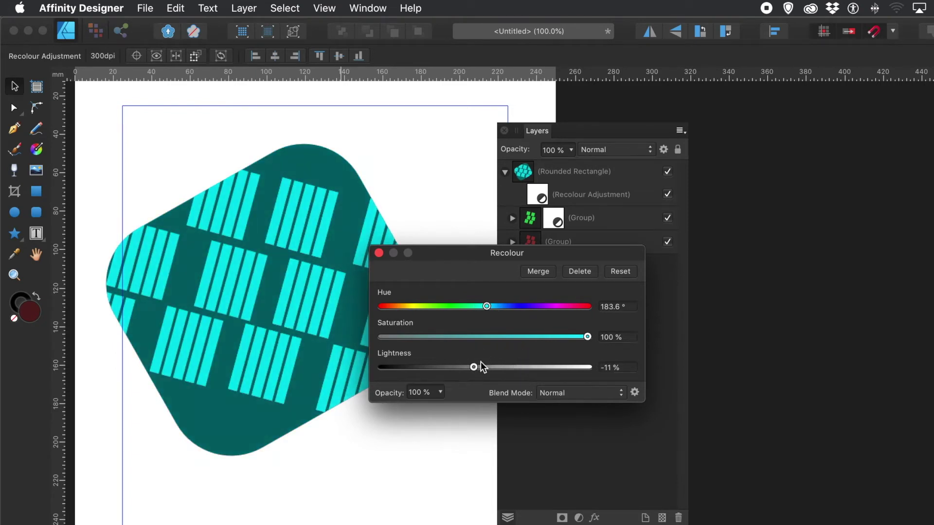
{"action": "left_click", "coordinate": [378, 253]}
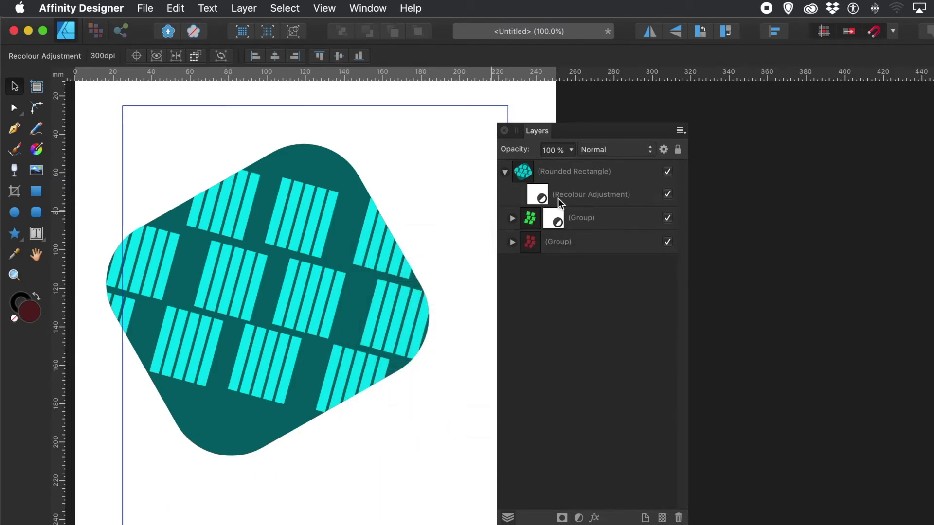
{"action": "left_click", "coordinate": [505, 172]}
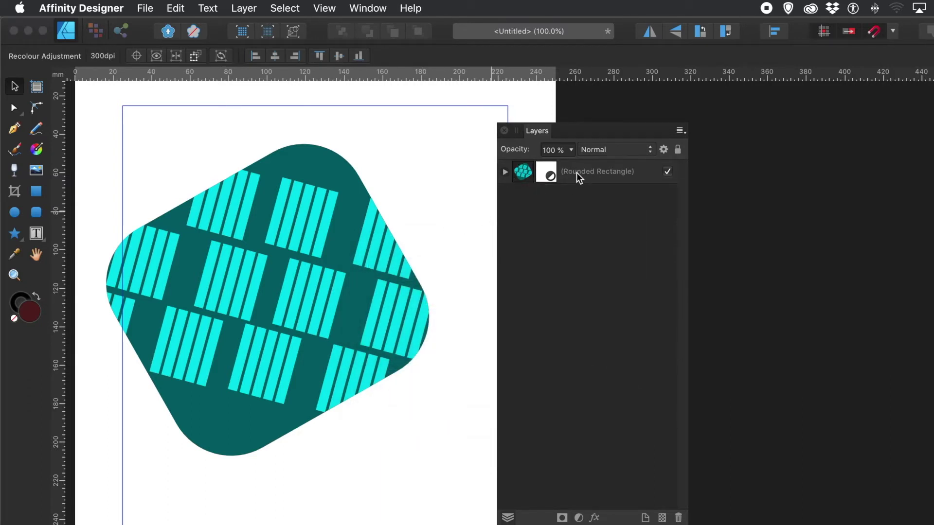
Reopen the rounded rectangle's Recolour adjustment to review its hue, saturation and lightness settings
{"action": "left_click", "coordinate": [547, 171]}
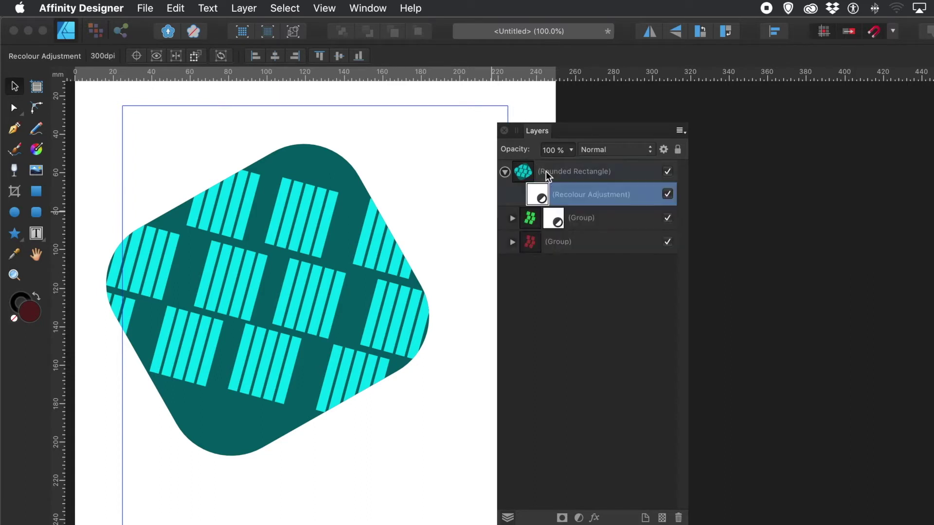
{"action": "double_click", "coordinate": [535, 196]}
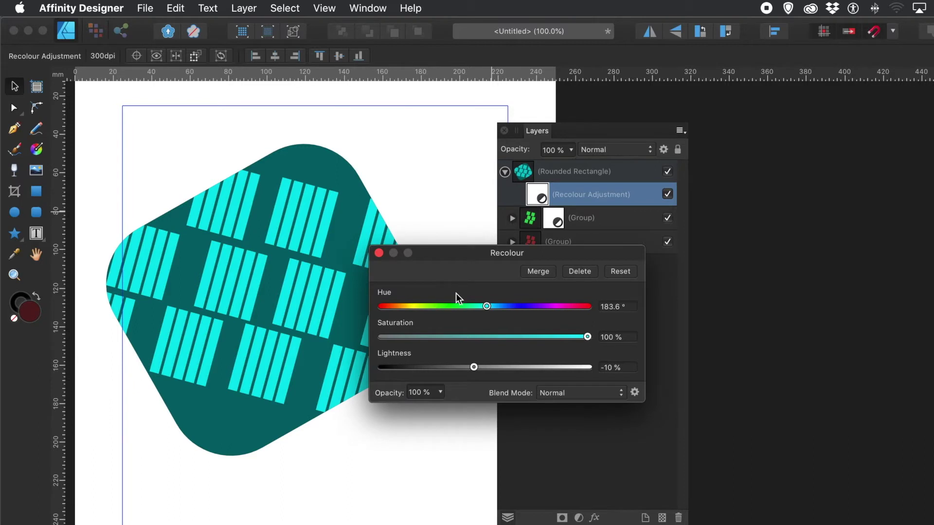
{"action": "left_click", "coordinate": [379, 253]}
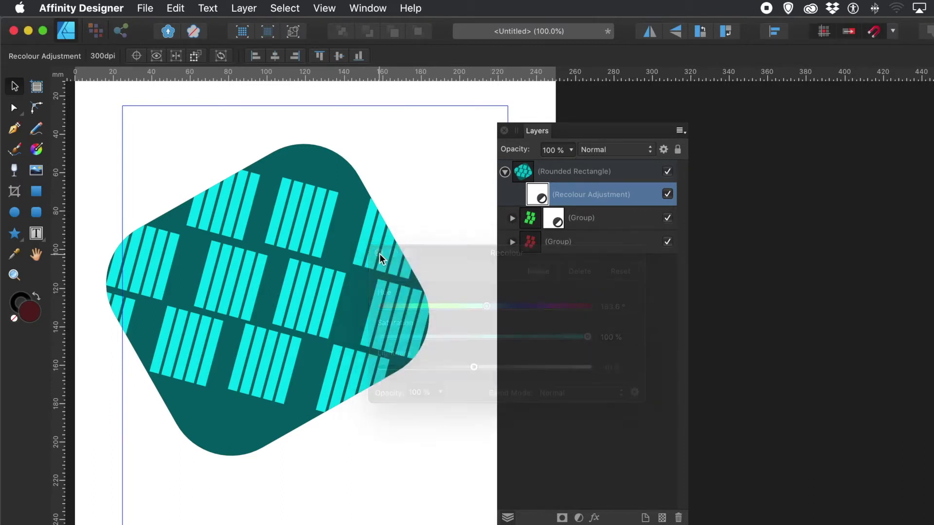
{"action": "left_click", "coordinate": [505, 172]}
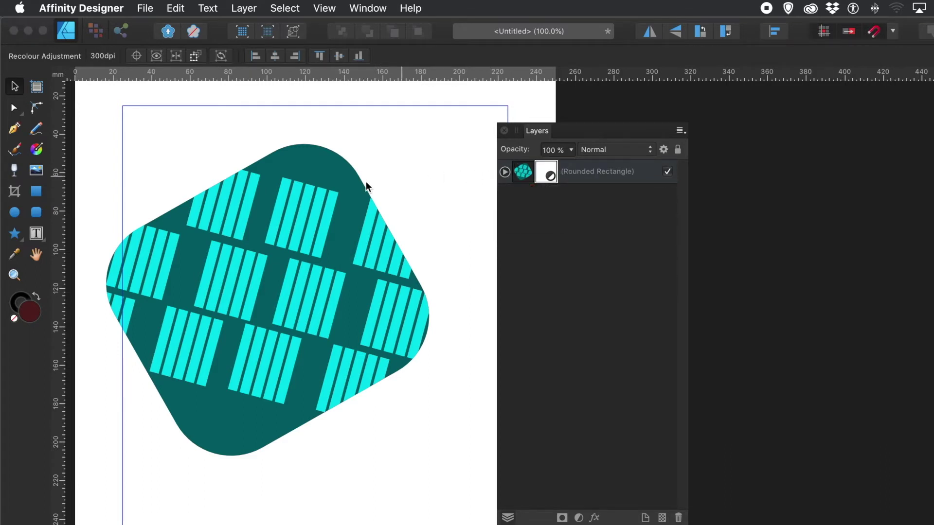
Move the rounded rectangle to the page's upper left and add two overlapping copies, the topmost one smaller and turned about 50° clockwise
{"action": "left_click", "coordinate": [313, 174]}
{"action": "left_click_drag", "start_coordinate": [331, 182], "coordinate": [271, 146]}
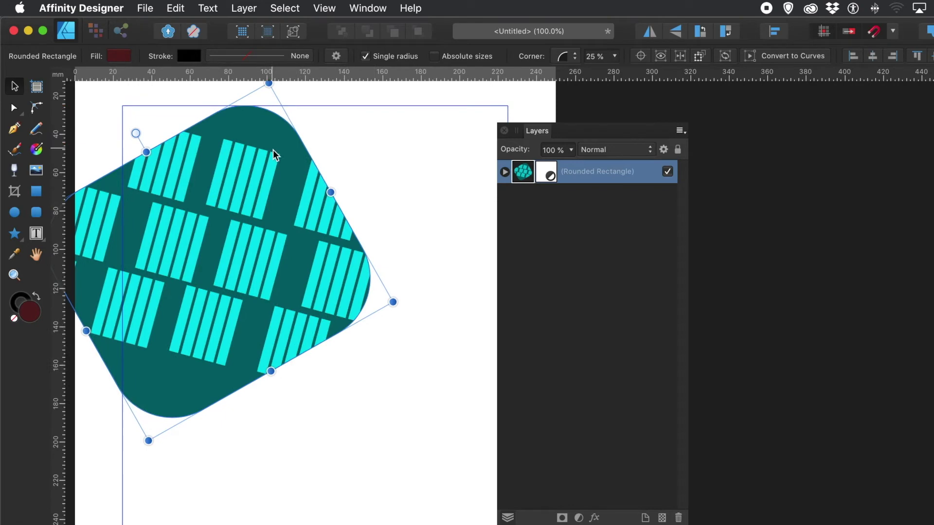
{"action": "left_click_drag", "start_coordinate": [235, 145], "coordinate": [443, 115]}
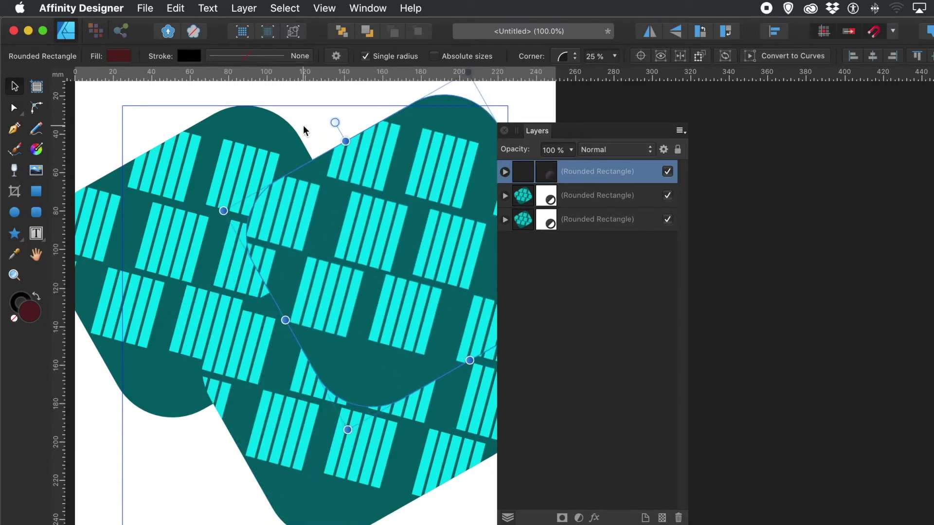
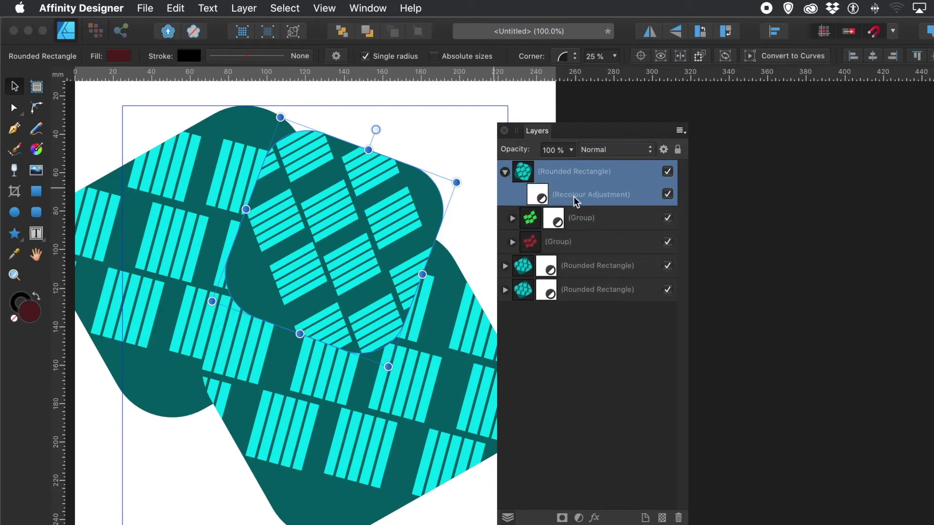
Set the hue of the topmost rounded rectangle's Recolour adjustment to 305.9° magenta
{"action": "double_click", "coordinate": [536, 197]}
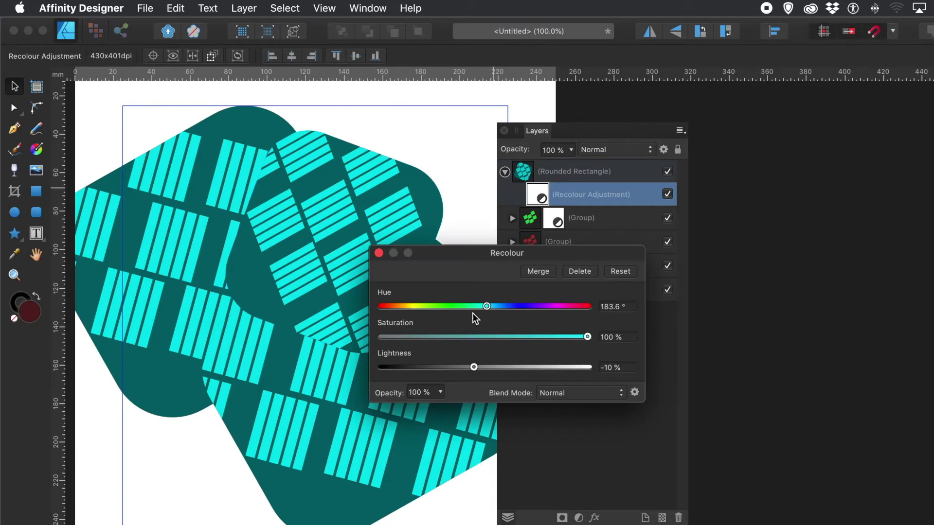
{"action": "left_click_drag", "start_coordinate": [528, 307], "coordinate": [557, 306]}
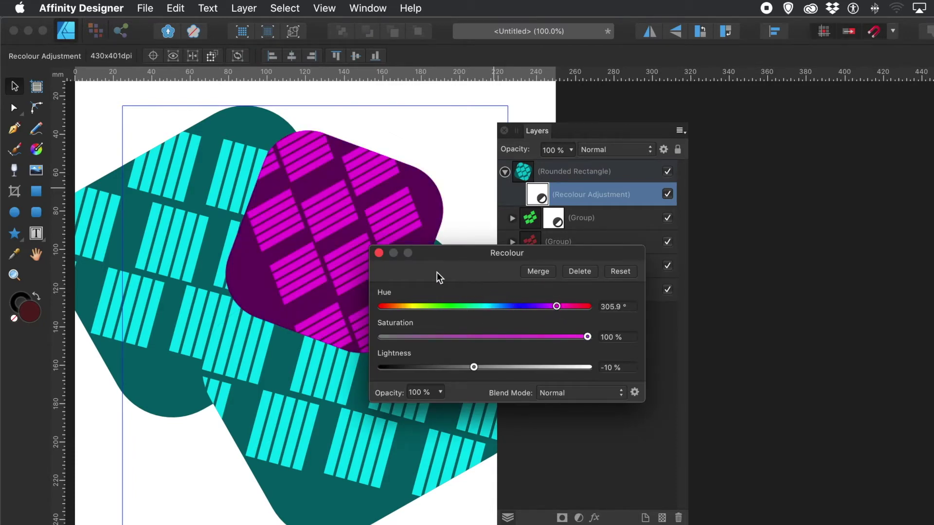
{"action": "left_click", "coordinate": [379, 254]}
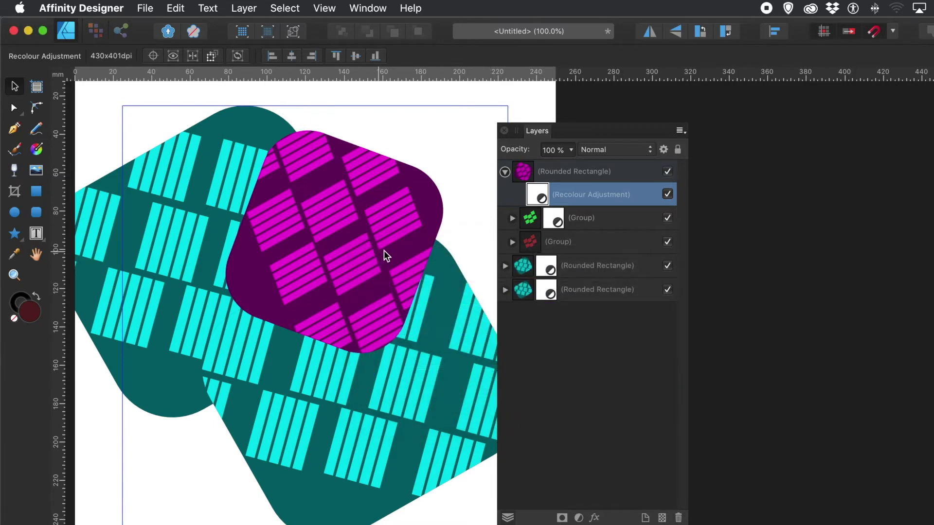
Set the hue of the Recolour adjustment inside the topmost shape's first nested stripe group to 236° blue
{"action": "left_click", "coordinate": [513, 218]}
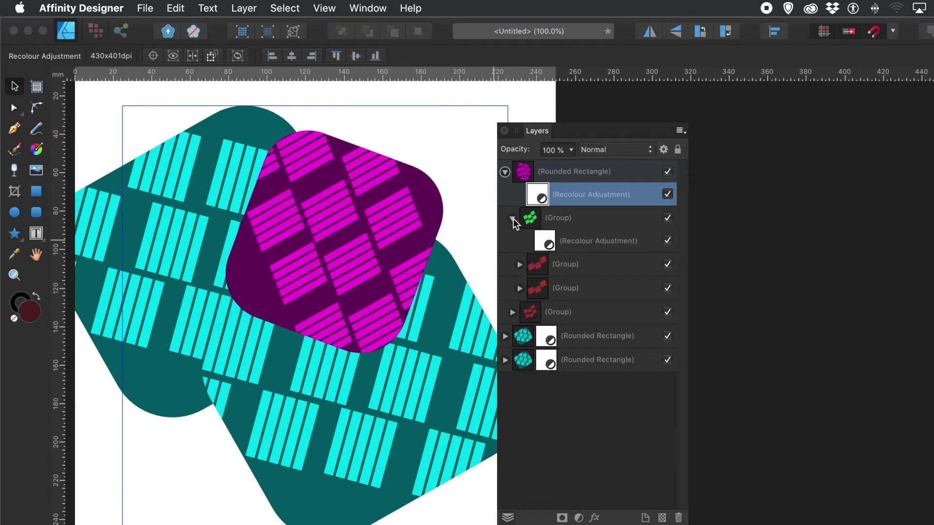
{"action": "left_click", "coordinate": [574, 243]}
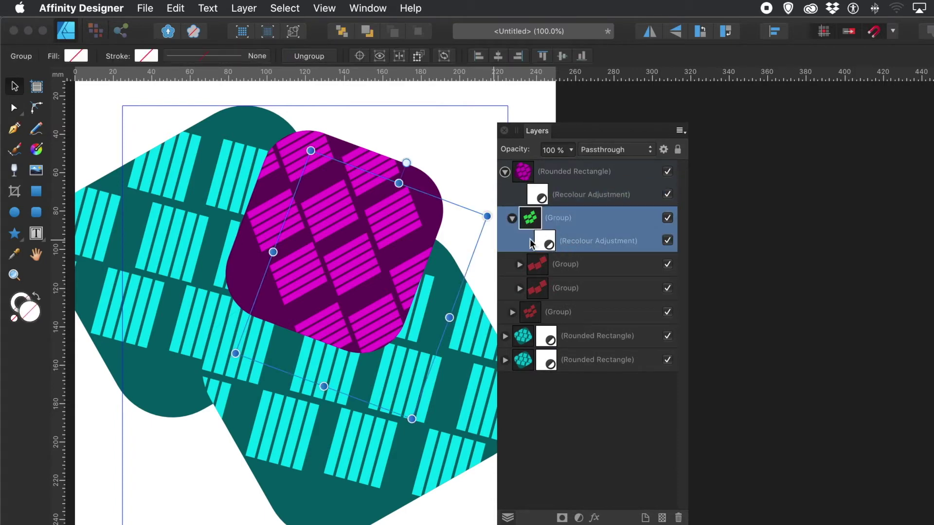
{"action": "double_click", "coordinate": [546, 245]}
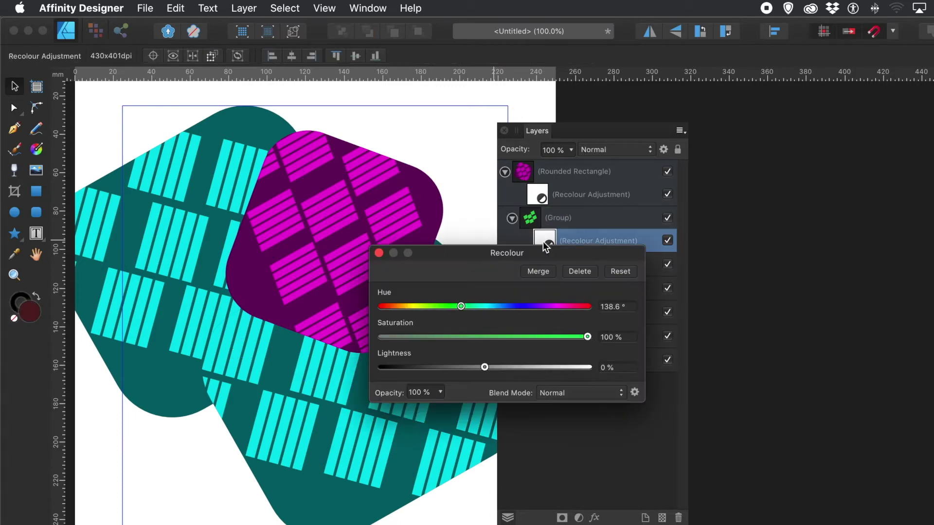
{"action": "left_click_drag", "start_coordinate": [476, 308], "coordinate": [517, 307]}
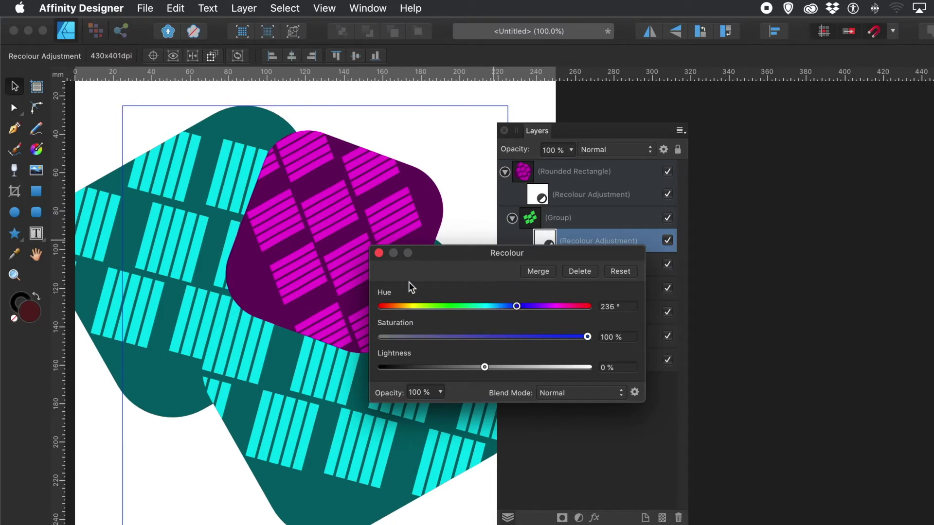
{"action": "left_click", "coordinate": [379, 253]}
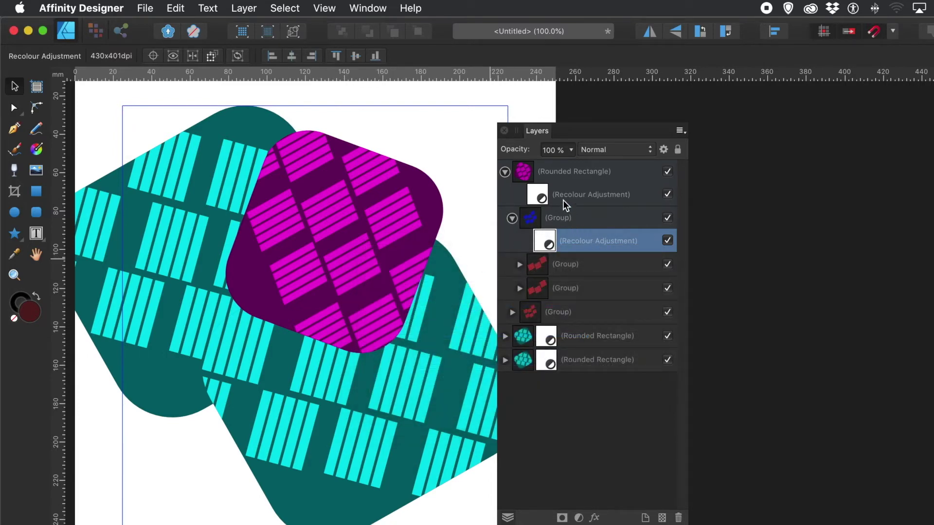
Select the first rectangle in the topmost shape's nested stripe subgroup and widen it into a large block covering its neighbouring stripes
{"action": "left_click", "coordinate": [522, 264]}
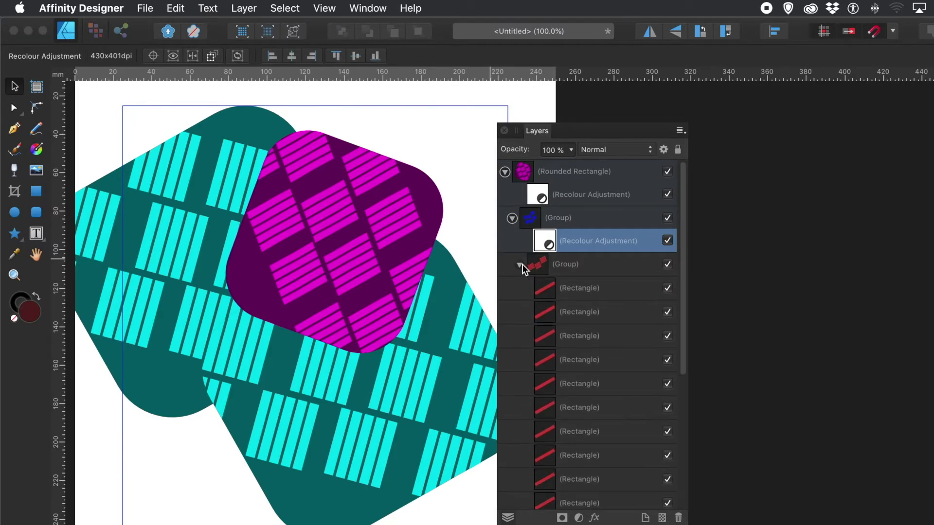
{"action": "left_click", "coordinate": [582, 287]}
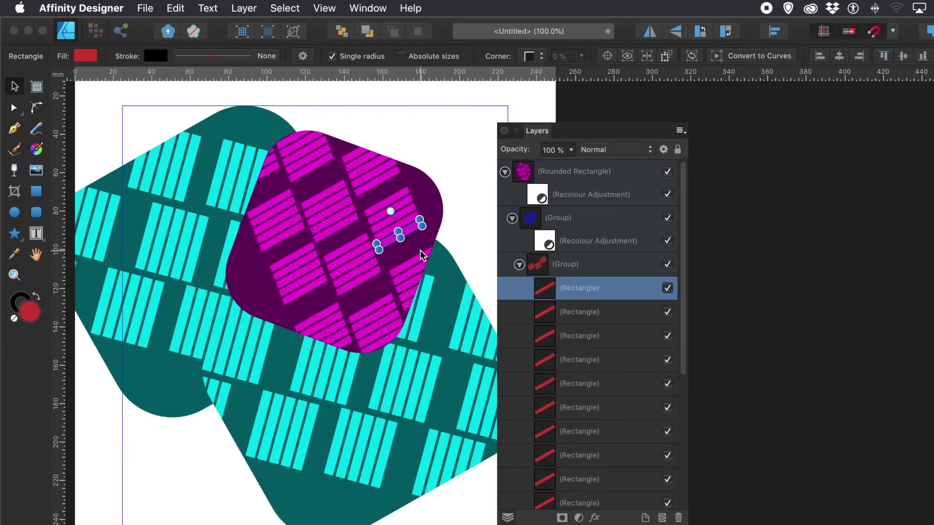
{"action": "left_click_drag", "start_coordinate": [400, 237], "coordinate": [412, 250]}
{"action": "left_click_drag", "start_coordinate": [425, 213], "coordinate": [375, 192]}
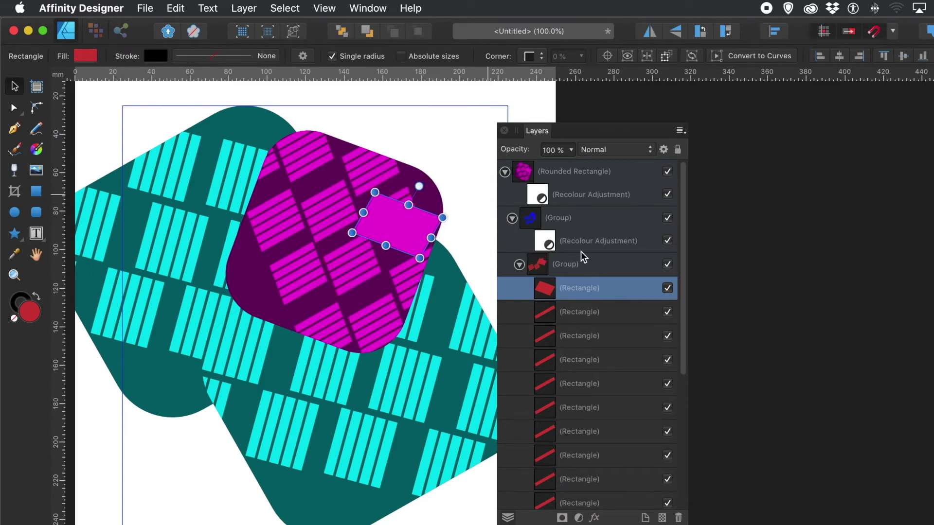
{"action": "left_click", "coordinate": [519, 264]}
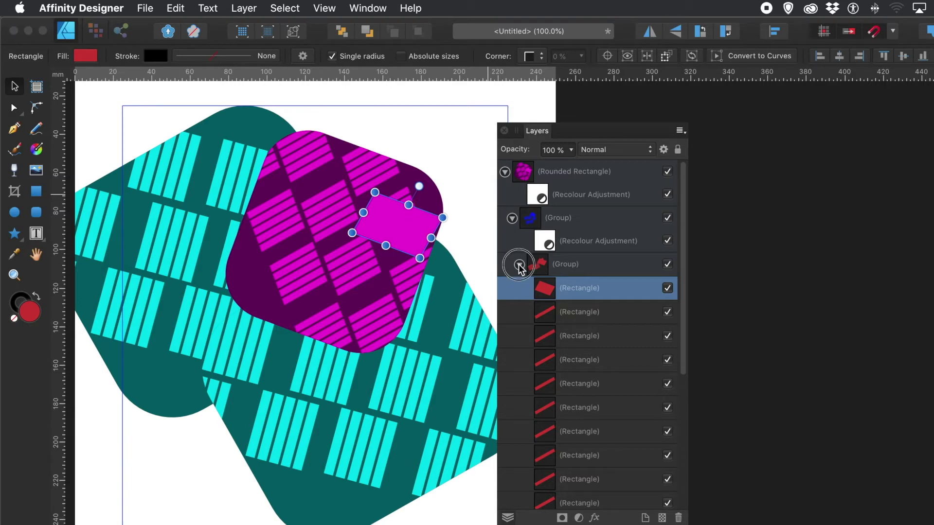
{"action": "left_click", "coordinate": [511, 219]}
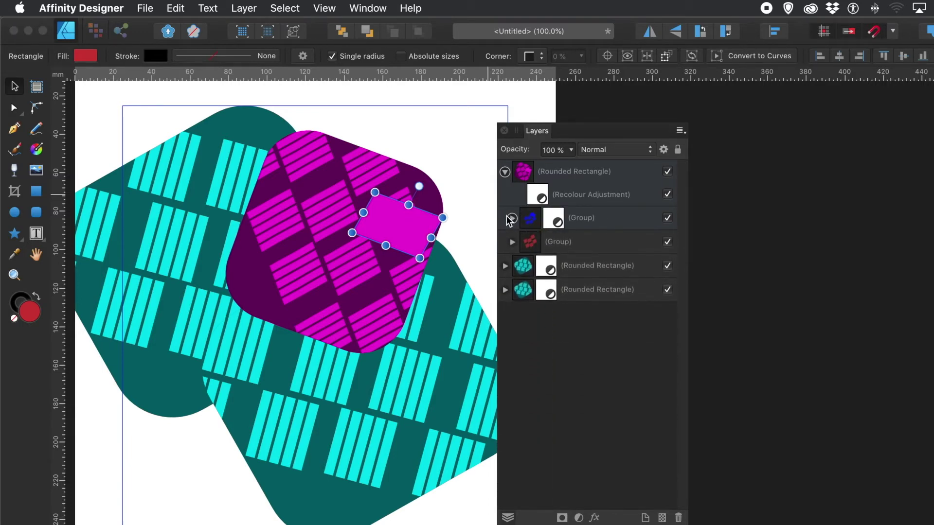
{"action": "left_click", "coordinate": [511, 218]}
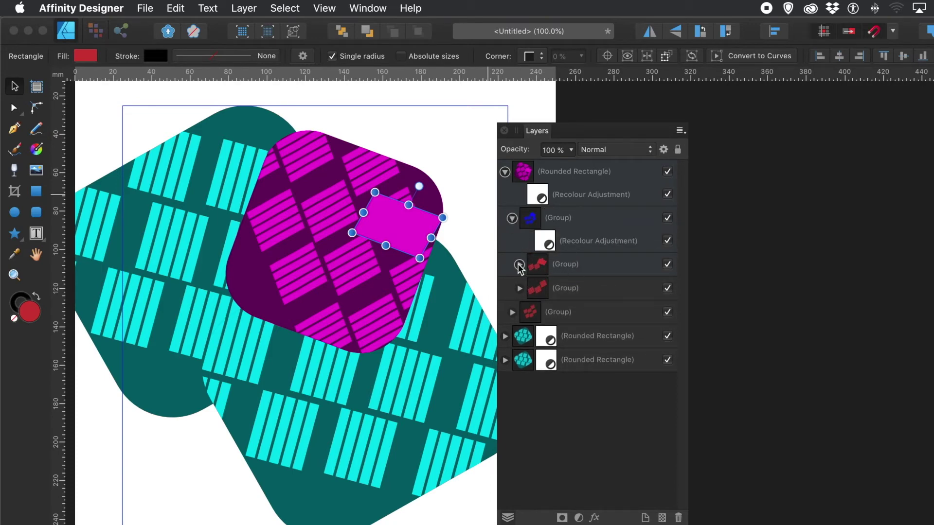
{"action": "left_click", "coordinate": [519, 265]}
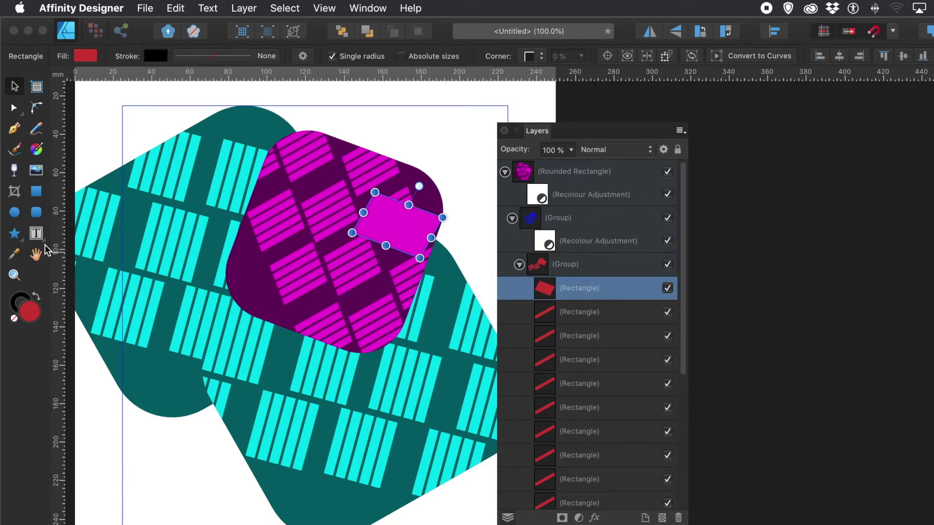
Add a five-point star to the topmost shape's nested stripe subgroup, move it over the magenta pattern and enlarge it to about 59 mm wide
{"action": "left_click", "coordinate": [14, 235]}
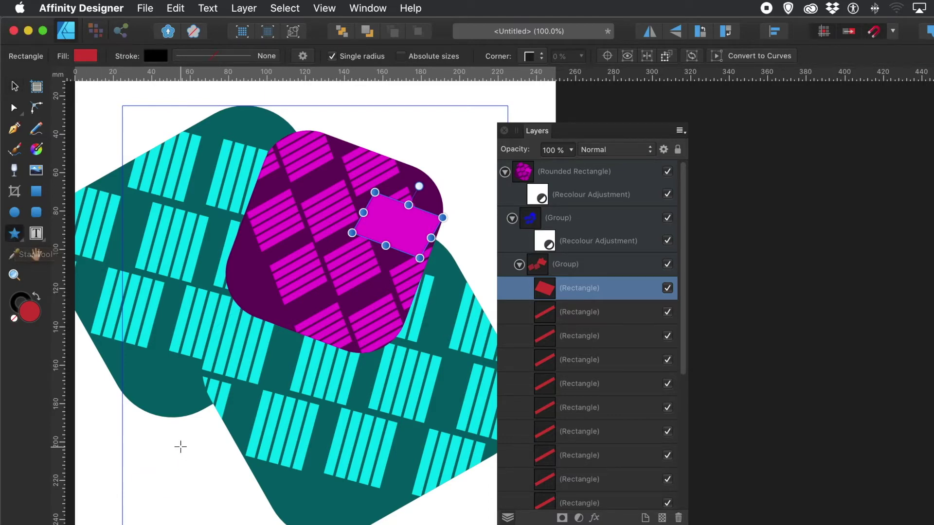
{"action": "left_click_drag", "start_coordinate": [189, 443], "coordinate": [262, 512]}
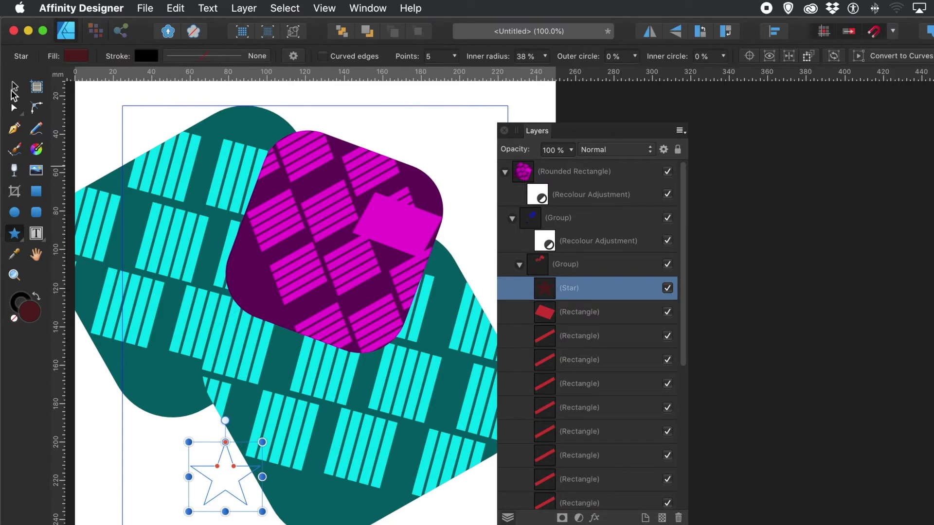
{"action": "left_click", "coordinate": [15, 89]}
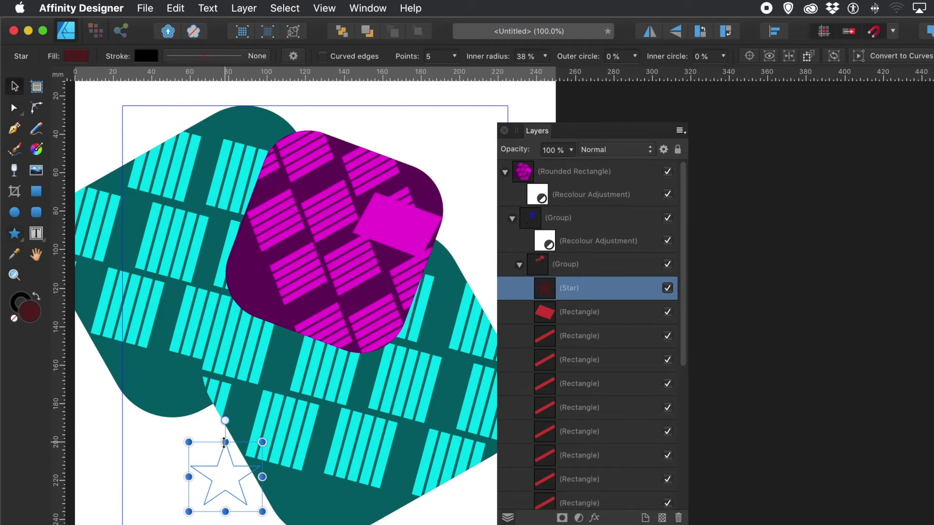
{"action": "left_click_drag", "start_coordinate": [218, 460], "coordinate": [299, 212]}
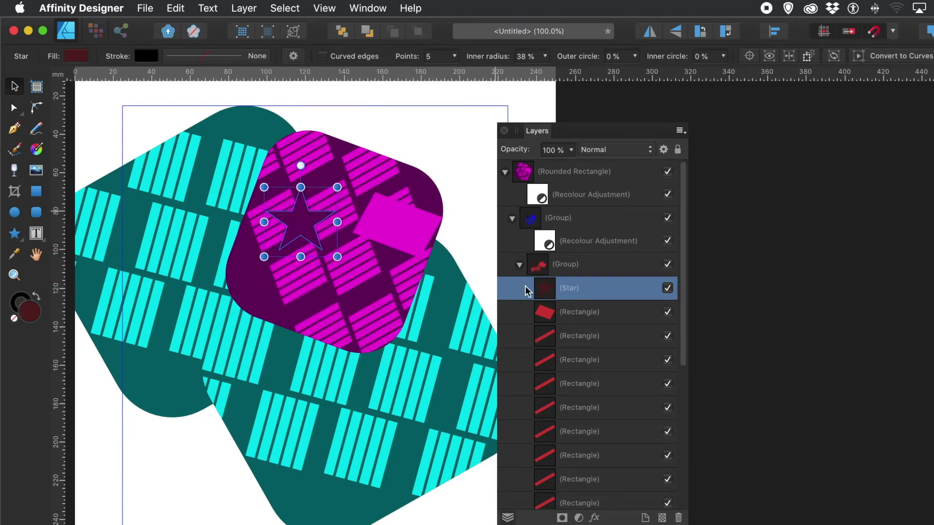
{"action": "left_click_drag", "start_coordinate": [338, 257], "coordinate": [378, 299]}
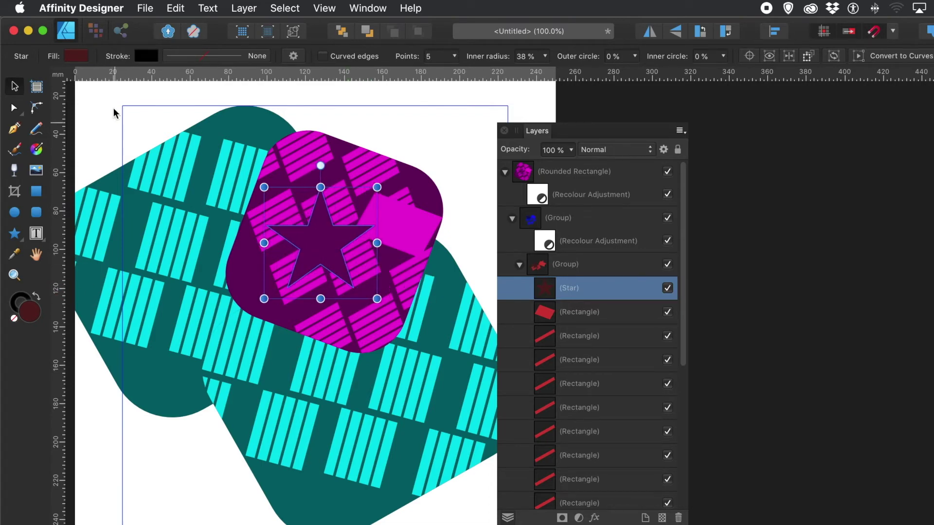
Change the star's fill to a very pale aqua with hue 170
{"action": "left_click", "coordinate": [77, 54]}
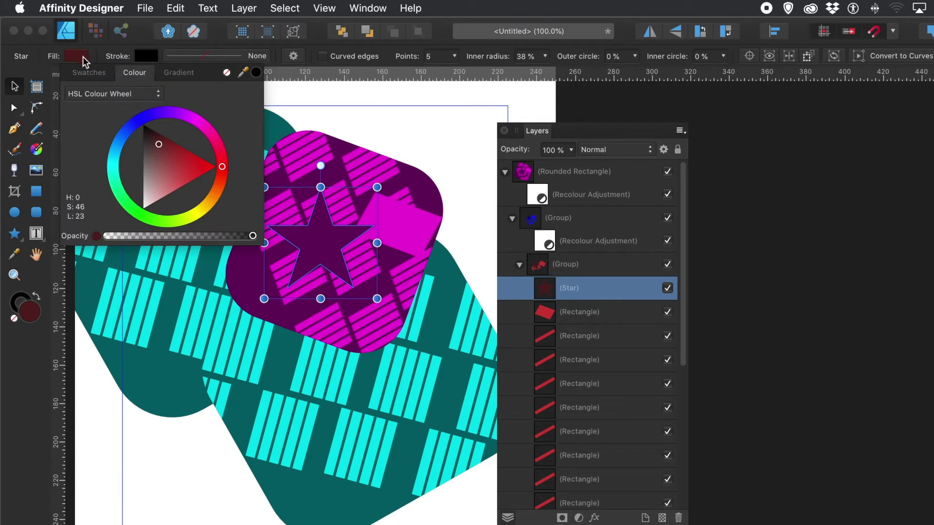
{"action": "left_click_drag", "start_coordinate": [180, 135], "coordinate": [139, 173]}
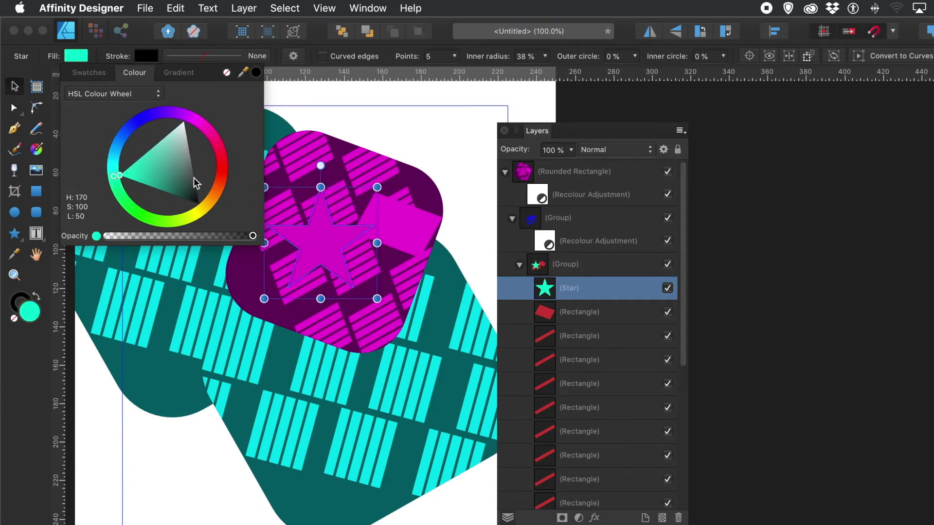
{"action": "left_click_drag", "start_coordinate": [186, 160], "coordinate": [170, 129]}
{"action": "left_click", "coordinate": [300, 87]}
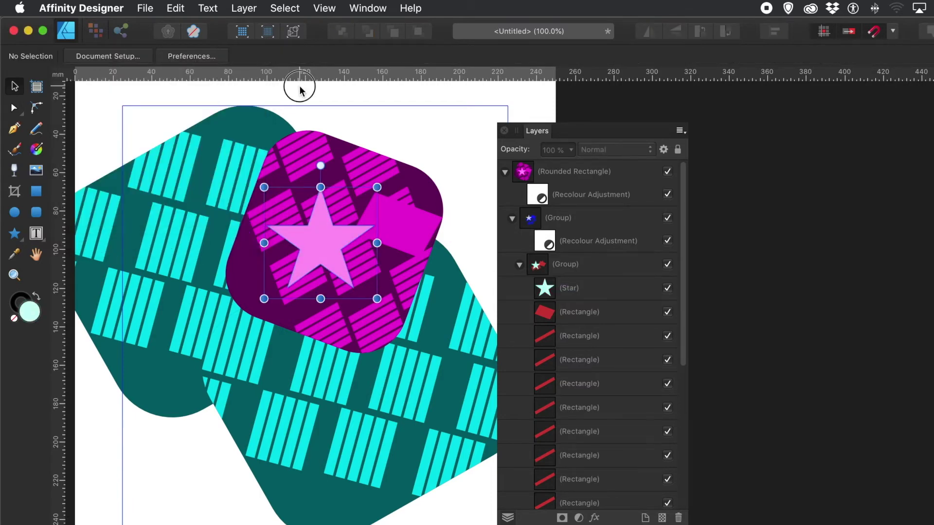
Reselect the nested star, give it 26 points and enlarge it to about 80 mm wide
{"action": "left_click", "coordinate": [336, 249]}
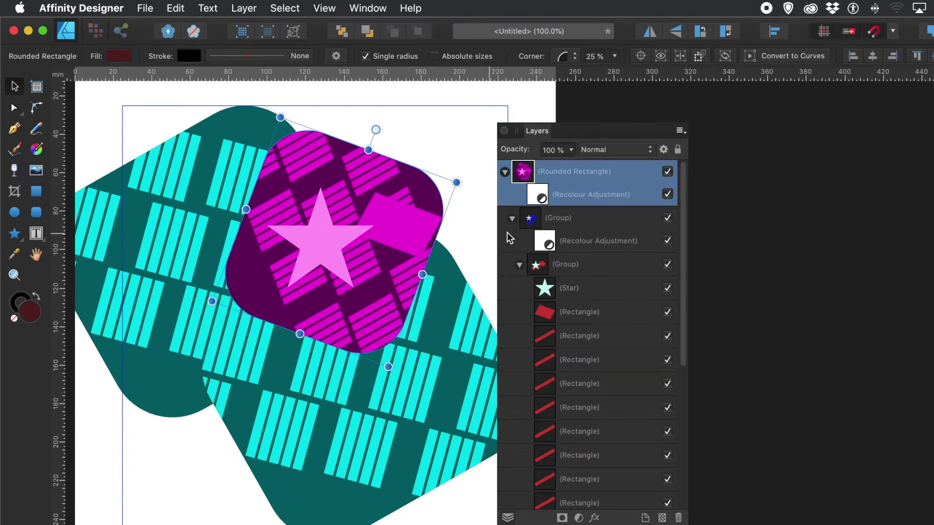
{"action": "left_click", "coordinate": [558, 290]}
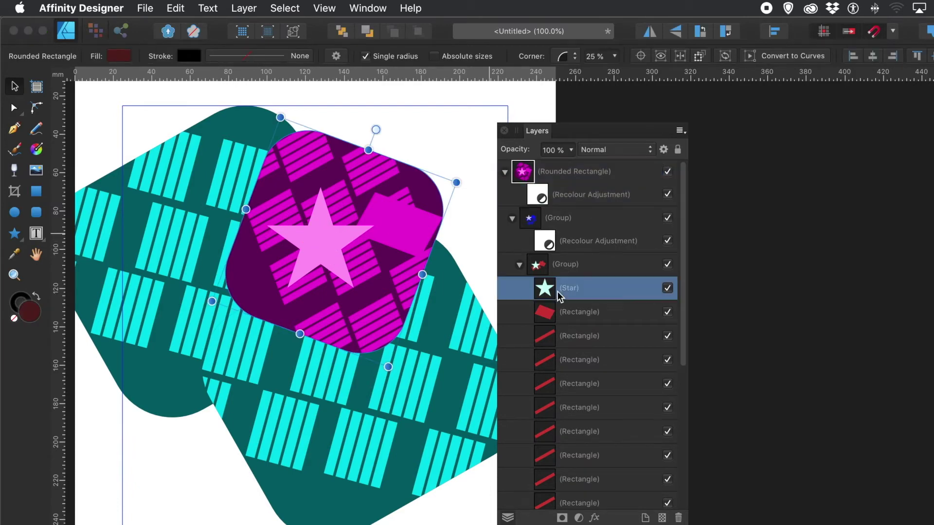
{"action": "left_click_drag", "start_coordinate": [377, 299], "coordinate": [396, 310]}
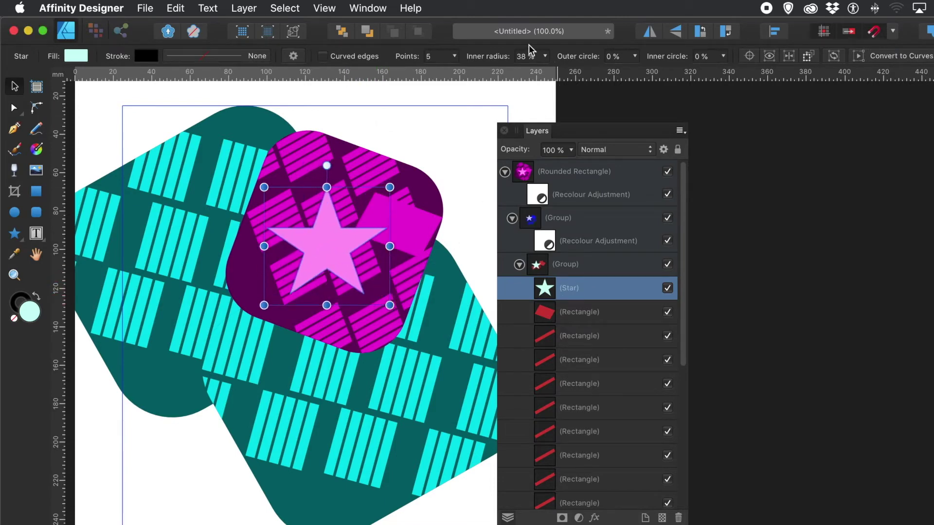
{"action": "left_click", "coordinate": [456, 57]}
{"action": "left_click_drag", "start_coordinate": [455, 69], "coordinate": [509, 75]}
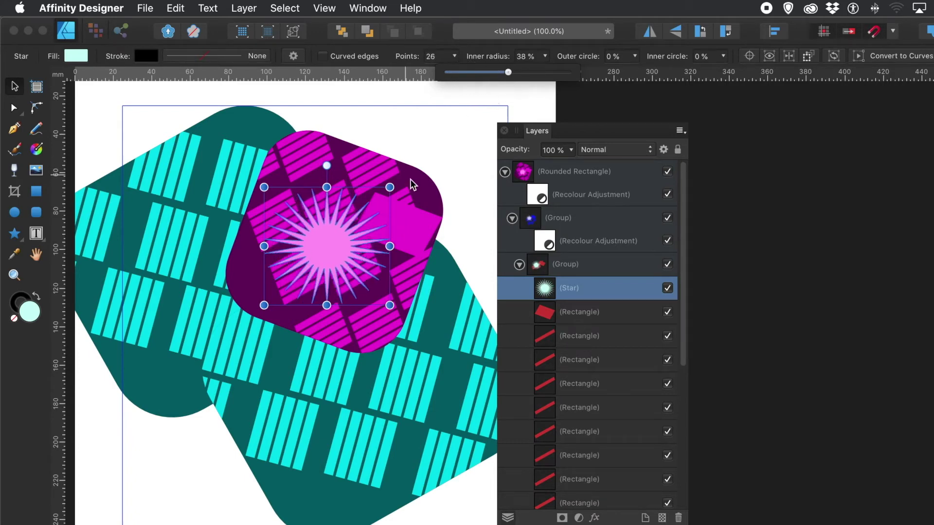
{"action": "left_click_drag", "start_coordinate": [390, 187], "coordinate": [417, 152]}
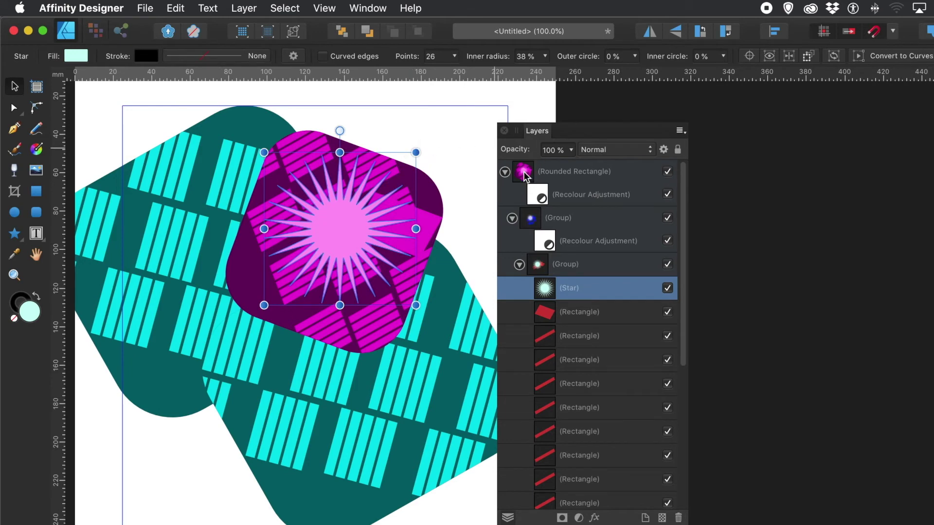
Collapse the topmost shape's layer and group all three rounded rectangles
{"action": "left_click", "coordinate": [505, 172]}
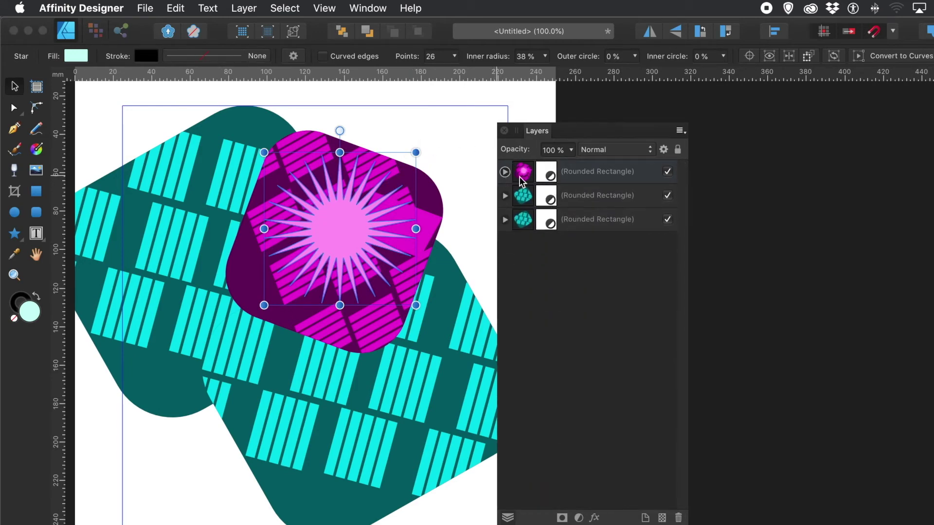
{"action": "left_click", "coordinate": [594, 174]}
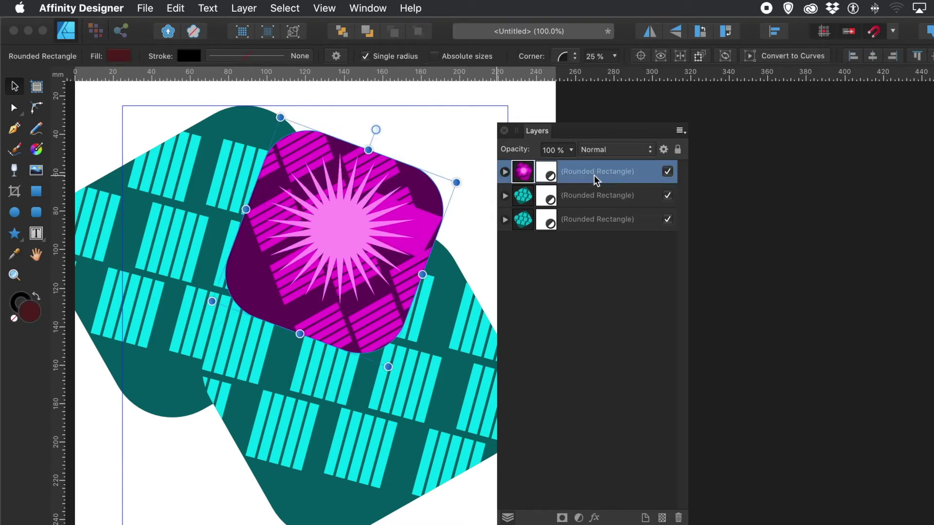
{"action": "left_click", "coordinate": [589, 220], "text": "shift"}
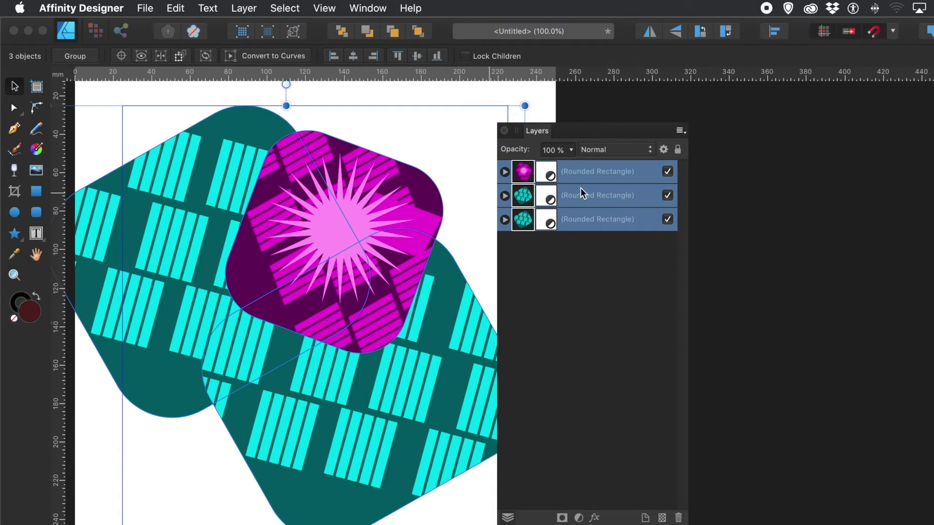
{"action": "right_click", "coordinate": [581, 172]}
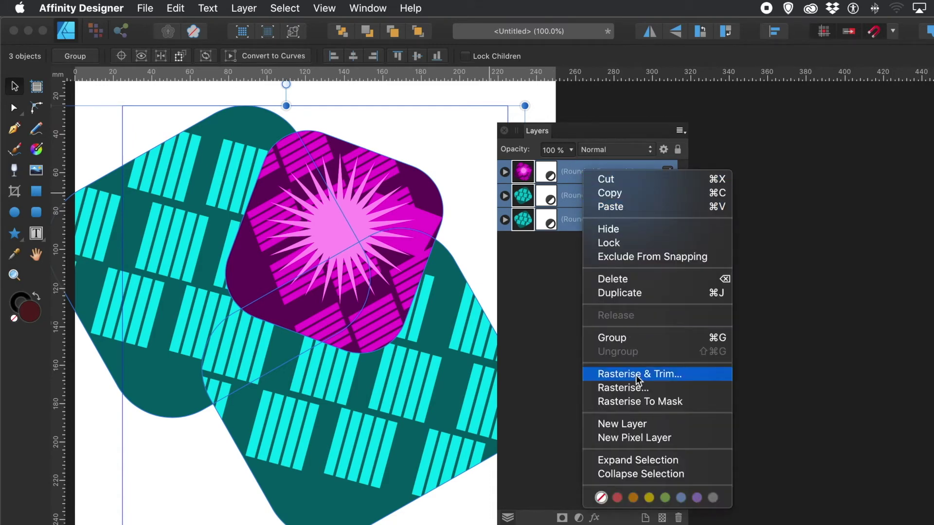
{"action": "left_click", "coordinate": [626, 339]}
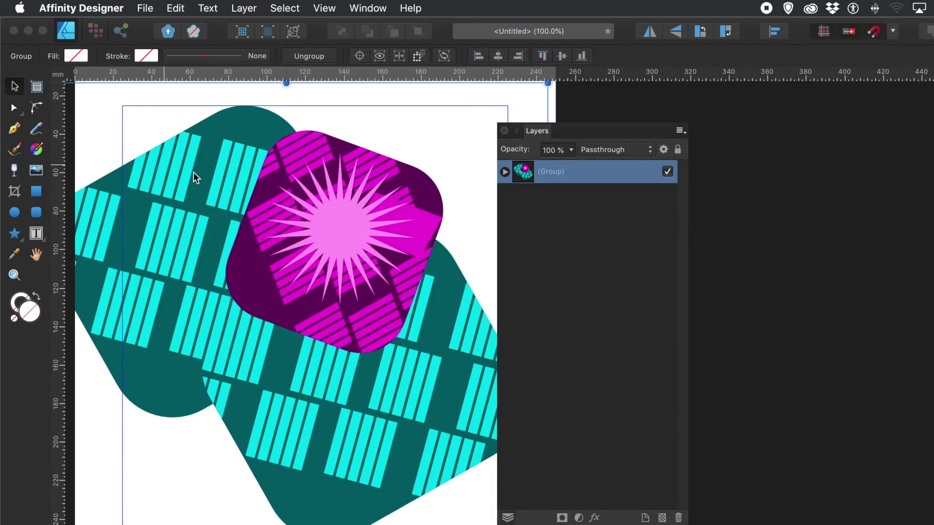
Shrink the group to about 171 mm wide, place it against the page's left edge, and cut it
{"action": "left_click_drag", "start_coordinate": [217, 194], "coordinate": [283, 220]}
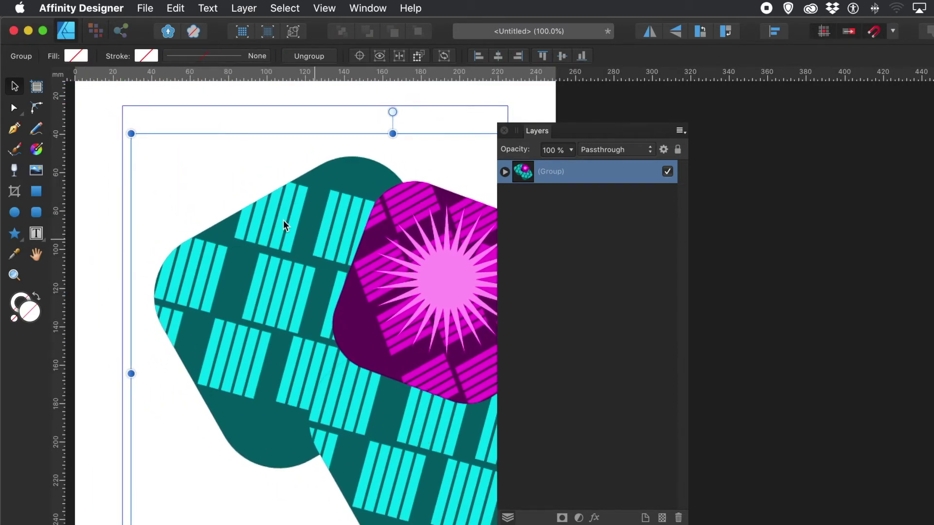
{"action": "left_click_drag", "start_coordinate": [131, 134], "coordinate": [343, 285]}
{"action": "left_click_drag", "start_coordinate": [458, 399], "coordinate": [194, 282]}
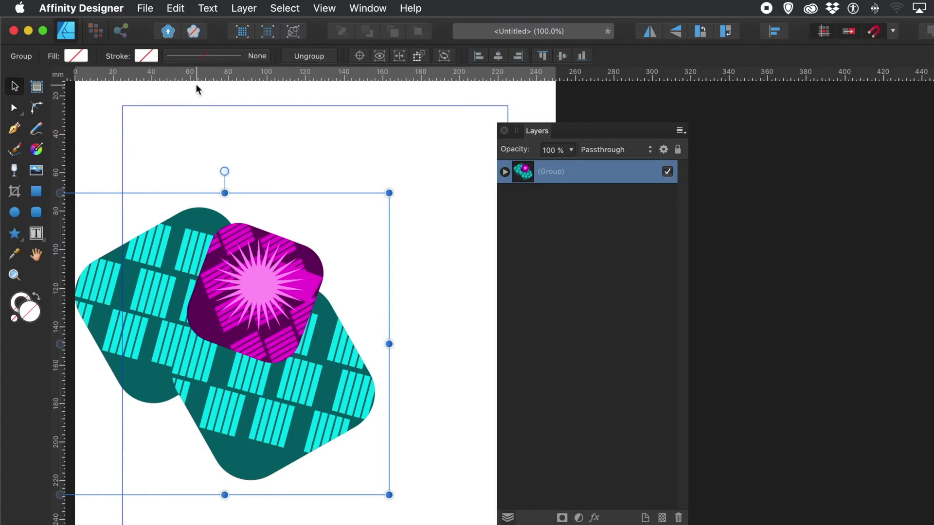
{"action": "left_click", "coordinate": [172, 7]}
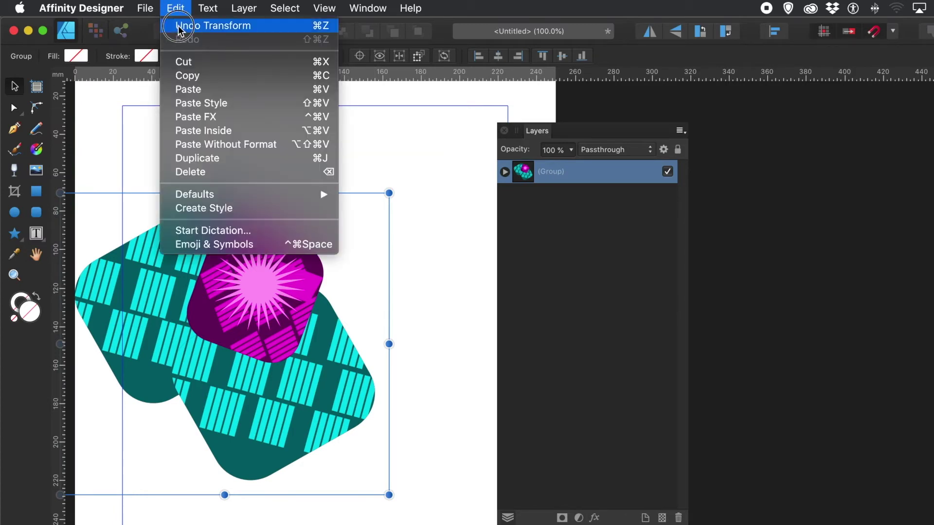
{"action": "left_click", "coordinate": [188, 62]}
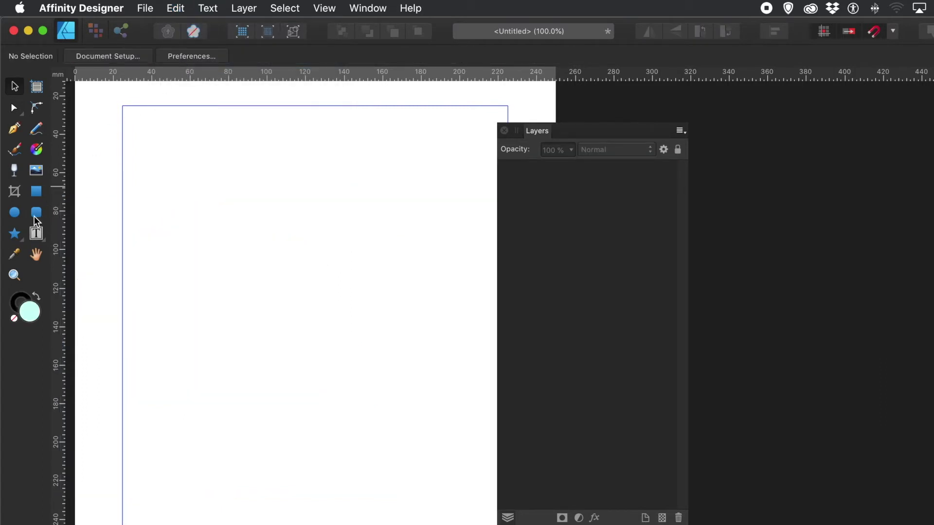
Draw a star about 195 mm wide with 17 points and paste the cut group inside it
{"action": "left_click", "coordinate": [15, 236]}
{"action": "left_click_drag", "start_coordinate": [123, 129], "coordinate": [497, 495]}
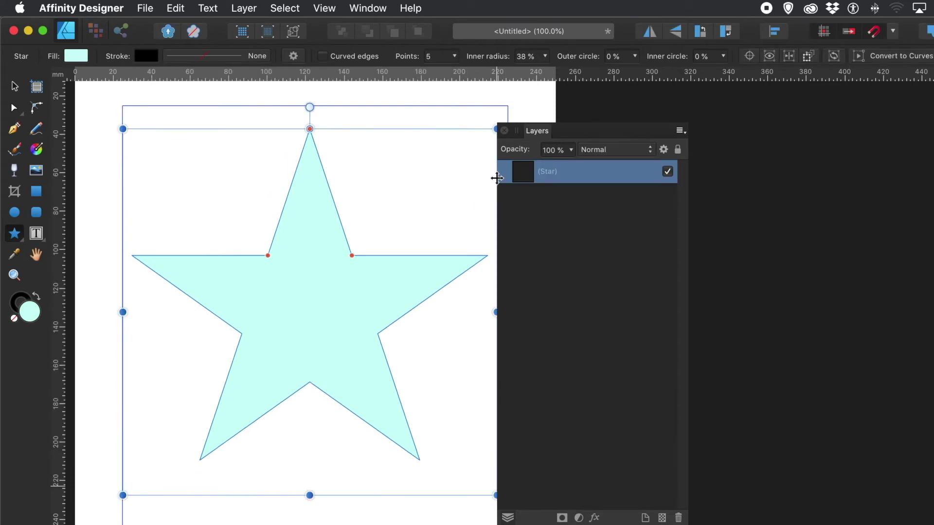
{"action": "left_click", "coordinate": [457, 56]}
{"action": "left_click_drag", "start_coordinate": [453, 73], "coordinate": [486, 73]}
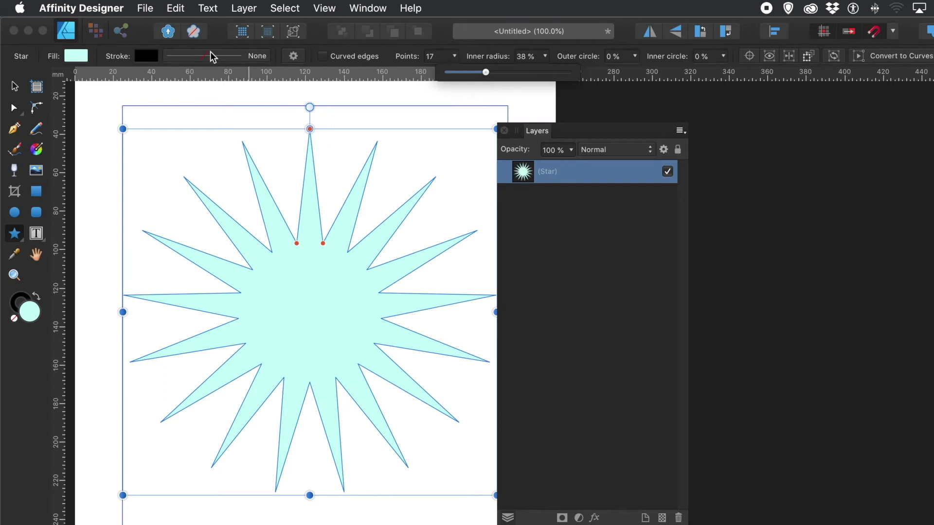
{"action": "left_click", "coordinate": [178, 8]}
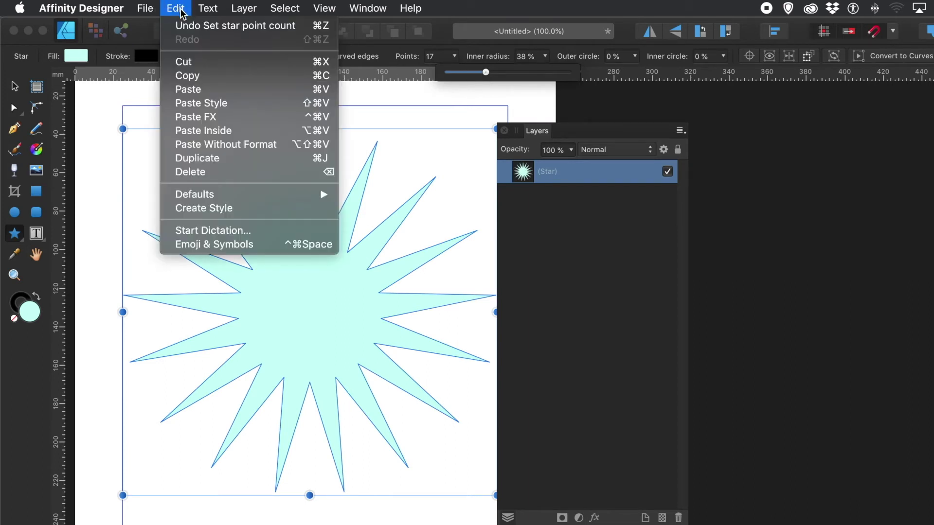
{"action": "left_click", "coordinate": [203, 131]}
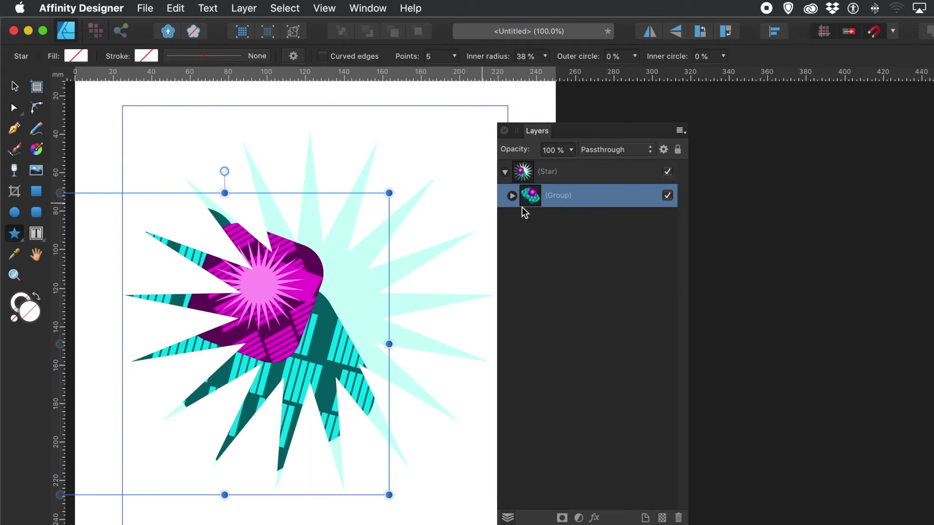
Duplicate the clipped group towards the star's upper right and shrink the copy to about 102 mm wide
{"action": "left_click", "coordinate": [14, 86]}
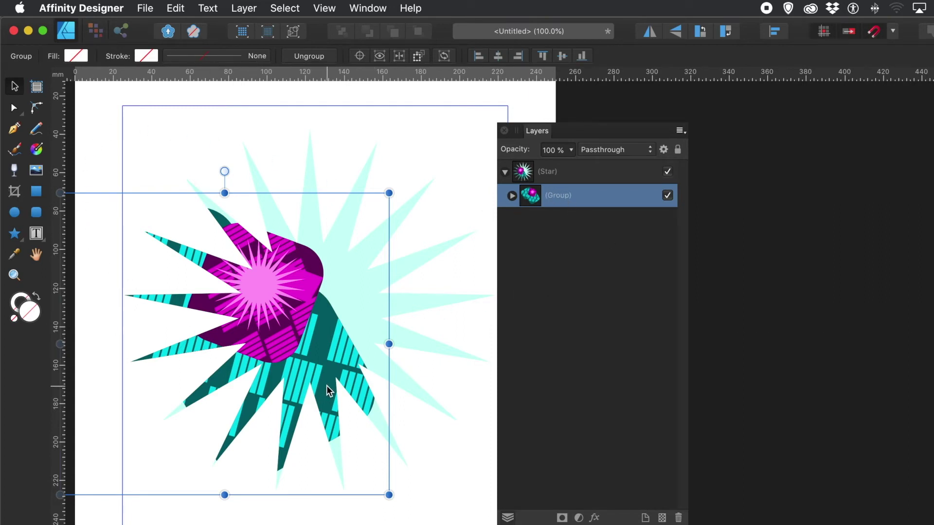
{"action": "left_click_drag", "start_coordinate": [281, 296], "coordinate": [353, 238]}
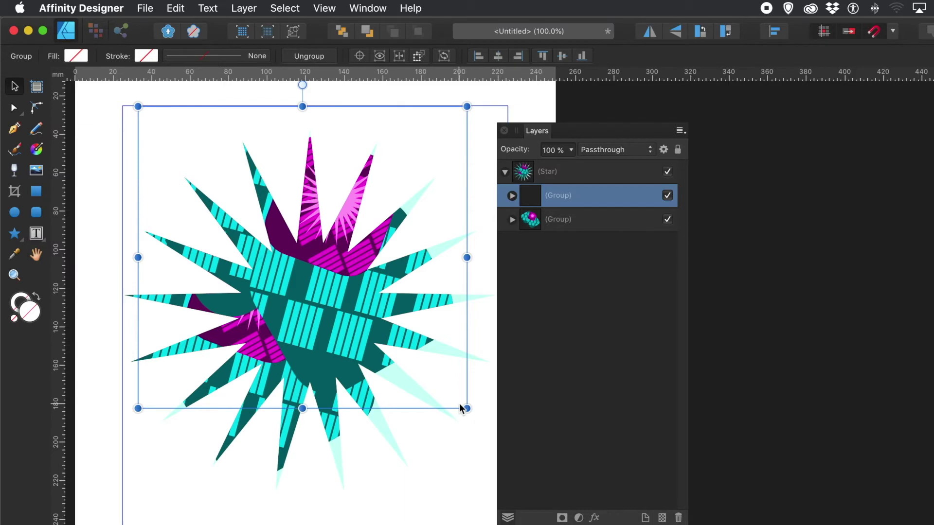
{"action": "left_click_drag", "start_coordinate": [465, 409], "coordinate": [333, 286]}
Add another copy of the group at the star's lower right, shrink it to about 75 mm wide and rotate it about 67° counterclockwise
{"action": "left_click_drag", "start_coordinate": [280, 249], "coordinate": [415, 404]}
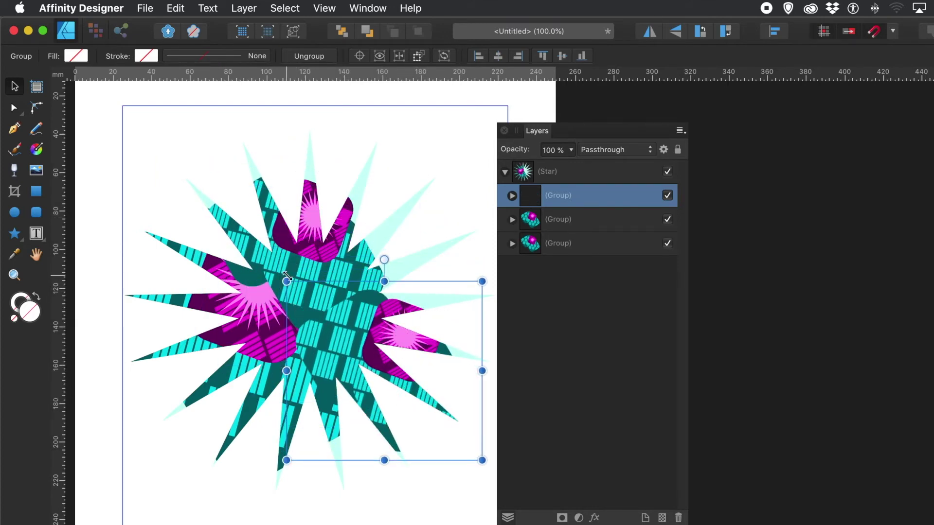
{"action": "left_click_drag", "start_coordinate": [287, 281], "coordinate": [337, 324]}
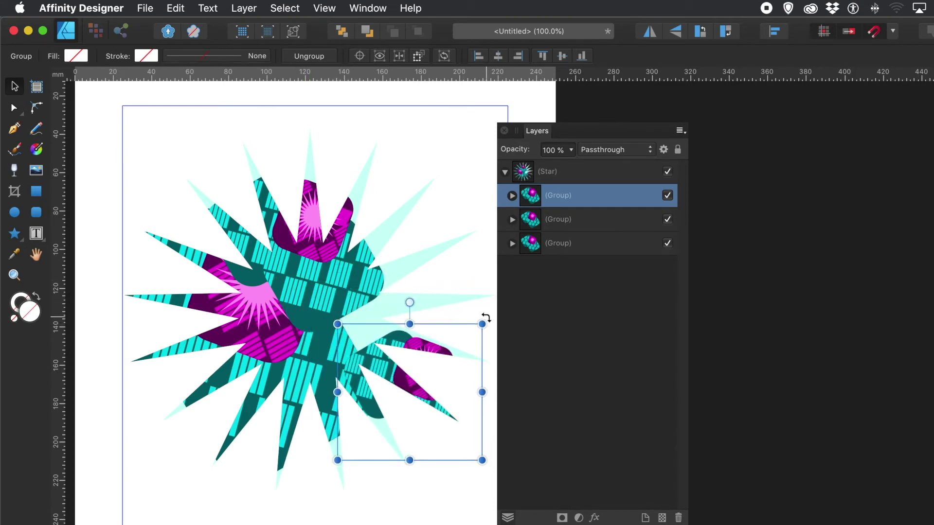
{"action": "left_click_drag", "start_coordinate": [486, 317], "coordinate": [348, 225]}
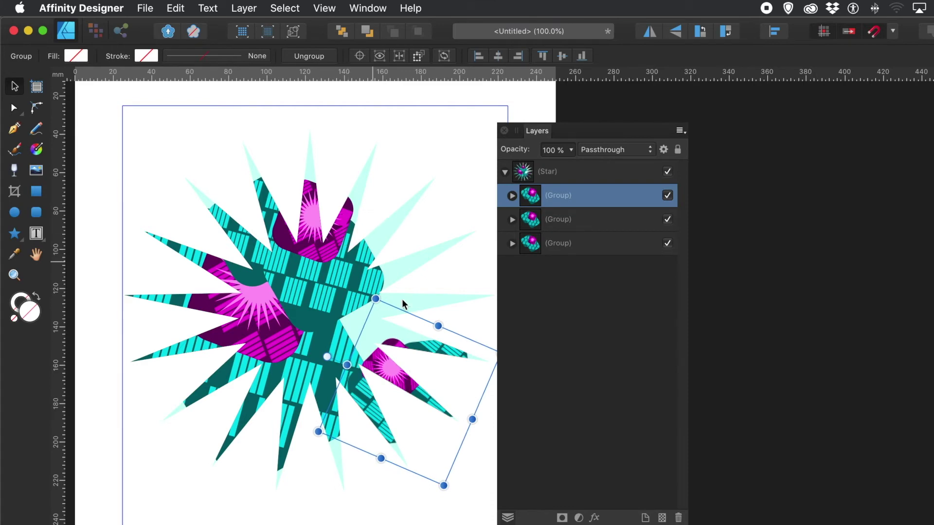
Move the rotated group towards the star's right side, enlarge it to about 110 mm wide and position it over the right points
{"action": "left_click_drag", "start_coordinate": [395, 344], "coordinate": [350, 275]}
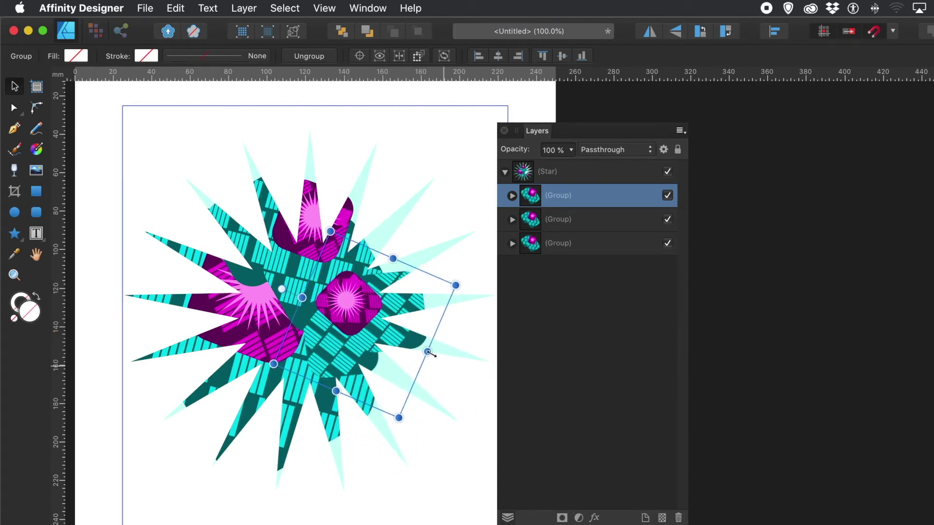
{"action": "left_click_drag", "start_coordinate": [428, 352], "coordinate": [501, 381]}
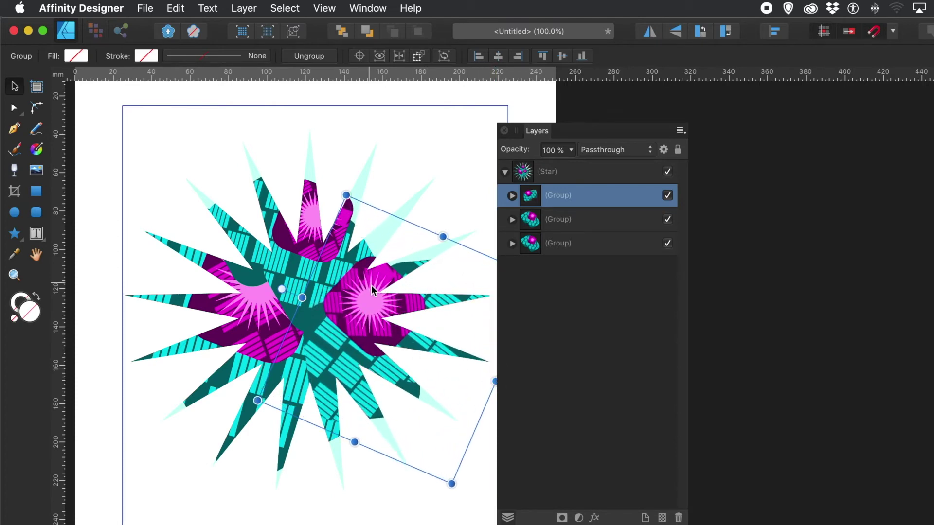
{"action": "left_click_drag", "start_coordinate": [373, 287], "coordinate": [398, 281]}
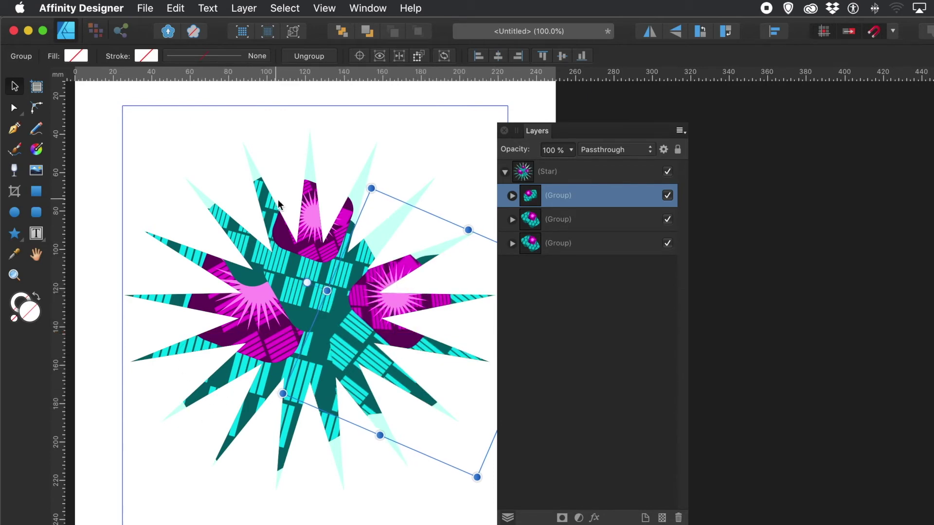
Set the clipping star's number of points to 29
{"action": "left_click", "coordinate": [523, 172]}
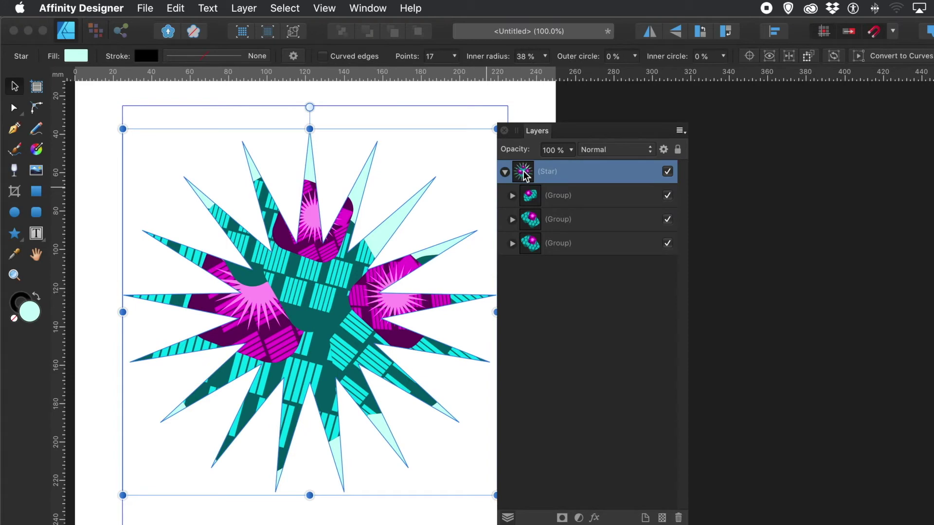
{"action": "left_click", "coordinate": [454, 57]}
{"action": "left_click_drag", "start_coordinate": [457, 73], "coordinate": [485, 85]}
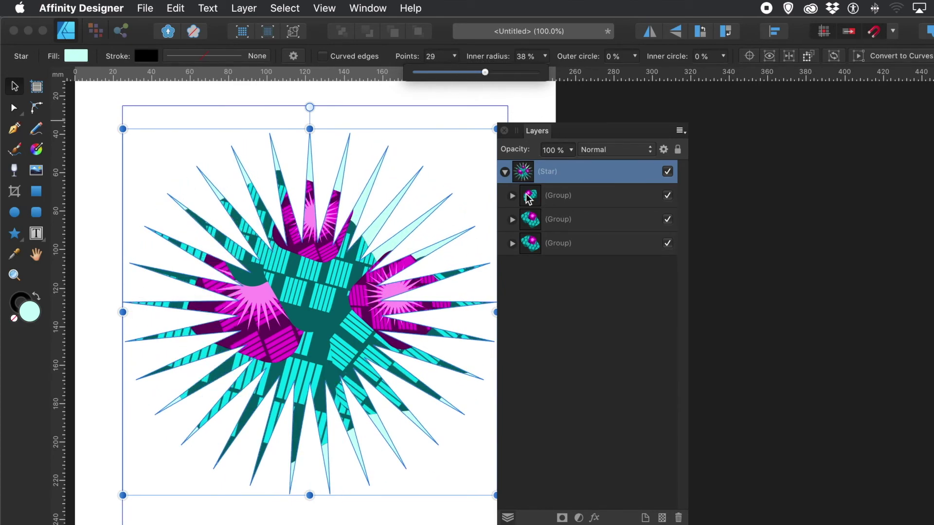
Change the hue of the Recolour adjustment on the magenta rounded rectangle in the star's middle group to yellow-green
{"action": "left_click", "coordinate": [512, 196]}
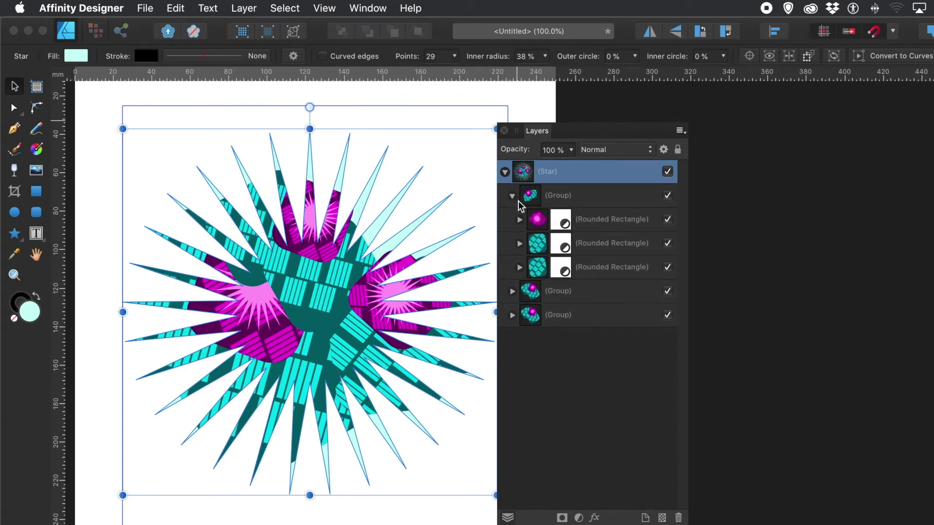
{"action": "left_click", "coordinate": [519, 219]}
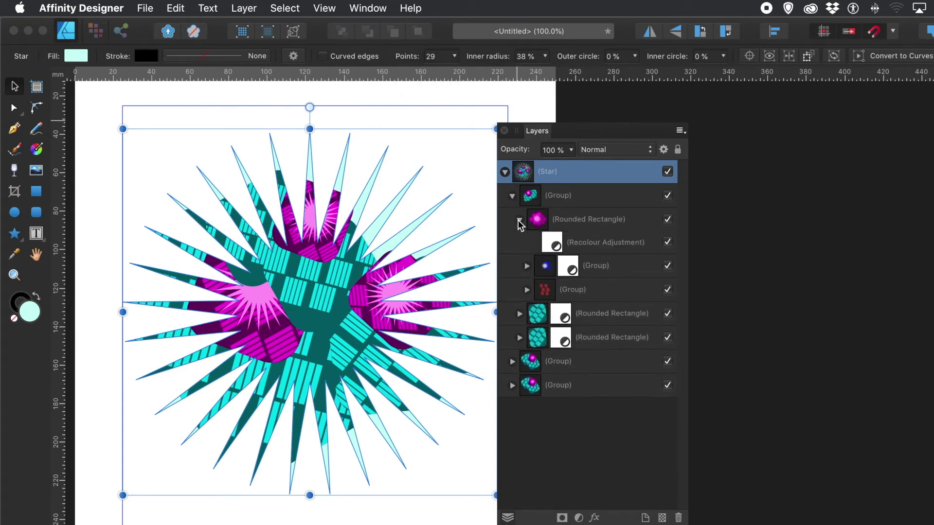
{"action": "left_click", "coordinate": [527, 267]}
{"action": "left_click", "coordinate": [526, 266]}
{"action": "left_click", "coordinate": [520, 315]}
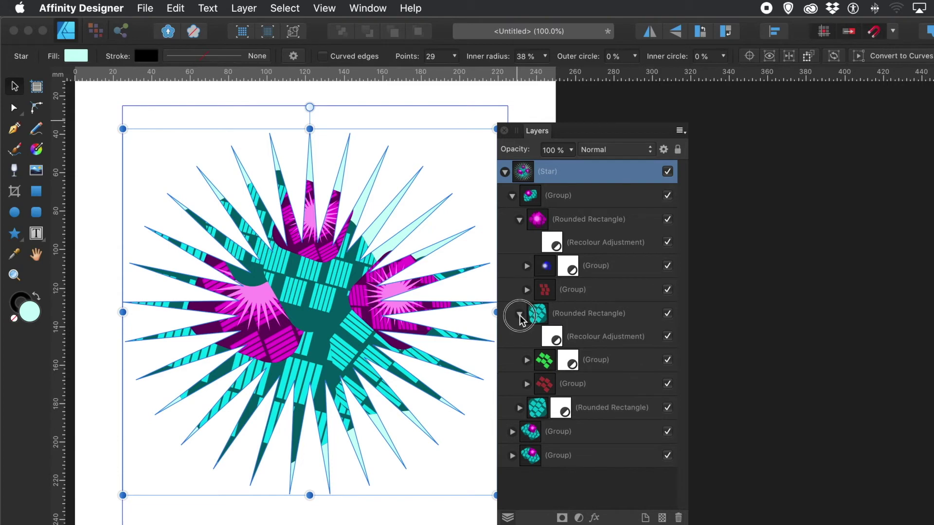
{"action": "left_click", "coordinate": [519, 315]}
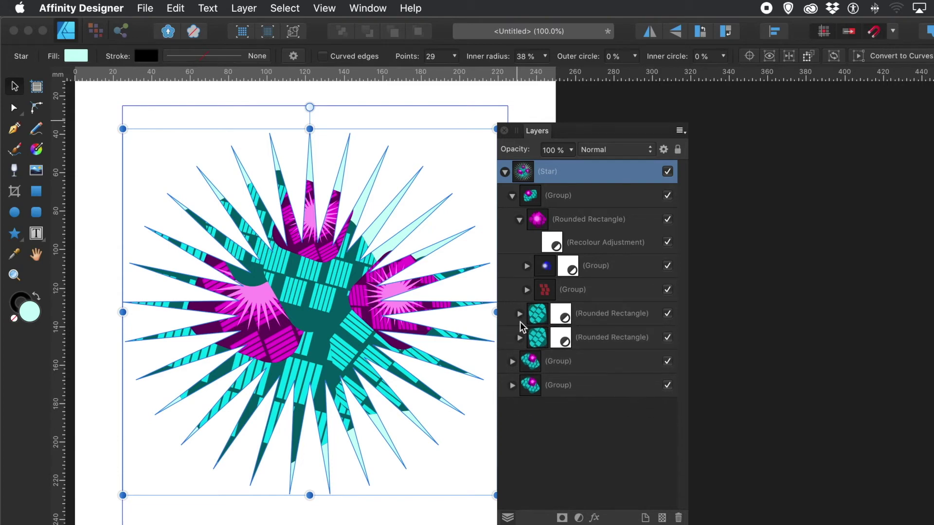
{"action": "left_click", "coordinate": [512, 362]}
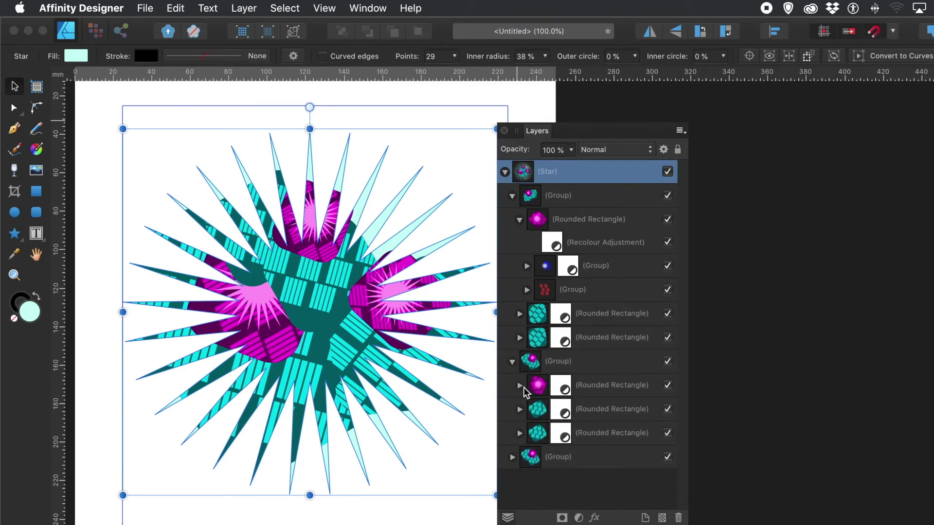
{"action": "left_click", "coordinate": [520, 386]}
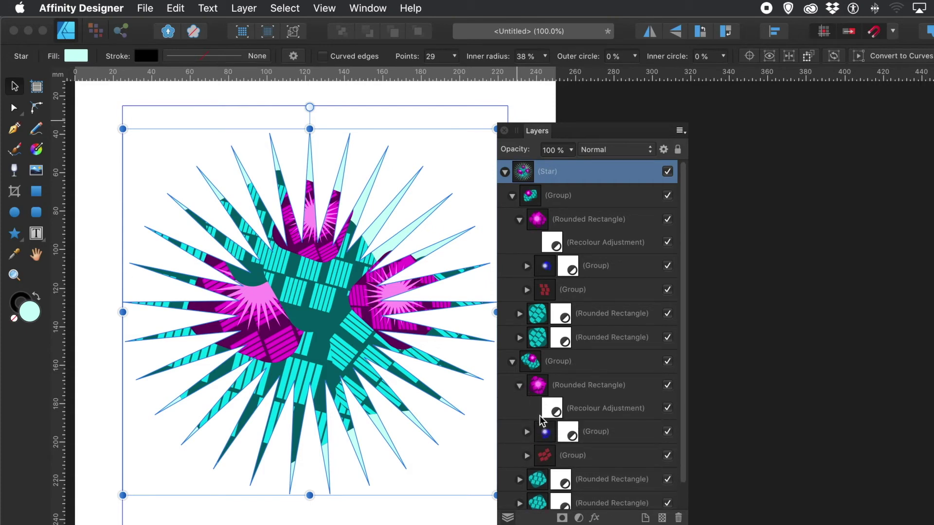
{"action": "left_click", "coordinate": [526, 433]}
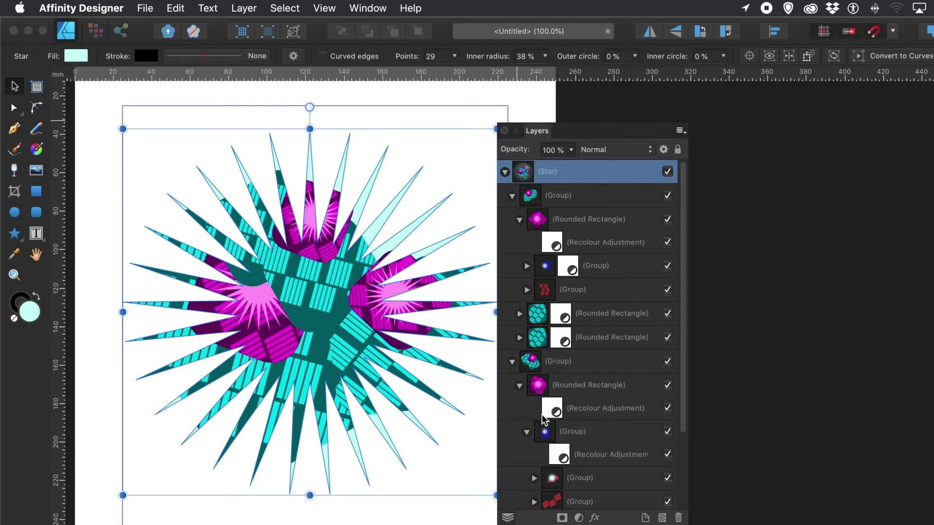
{"action": "double_click", "coordinate": [548, 413]}
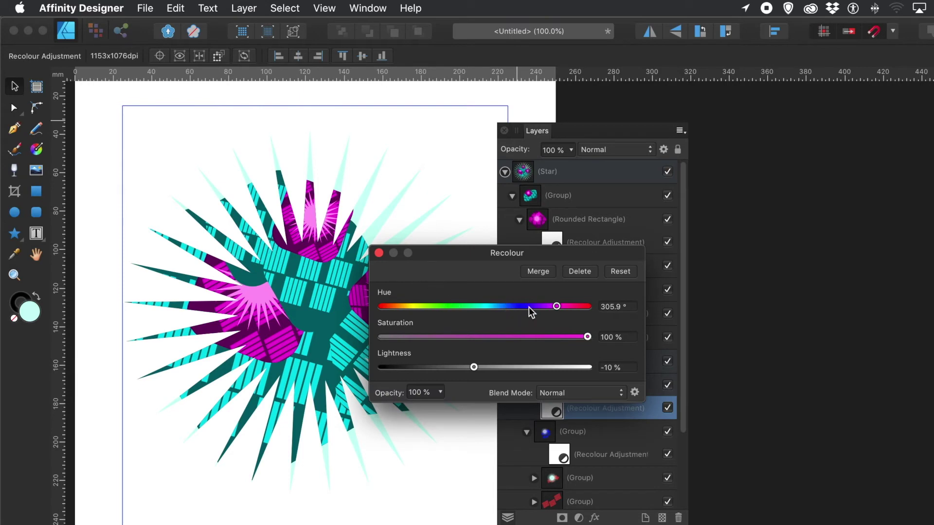
{"action": "left_click_drag", "start_coordinate": [519, 309], "coordinate": [424, 307]}
{"action": "left_click", "coordinate": [379, 253]}
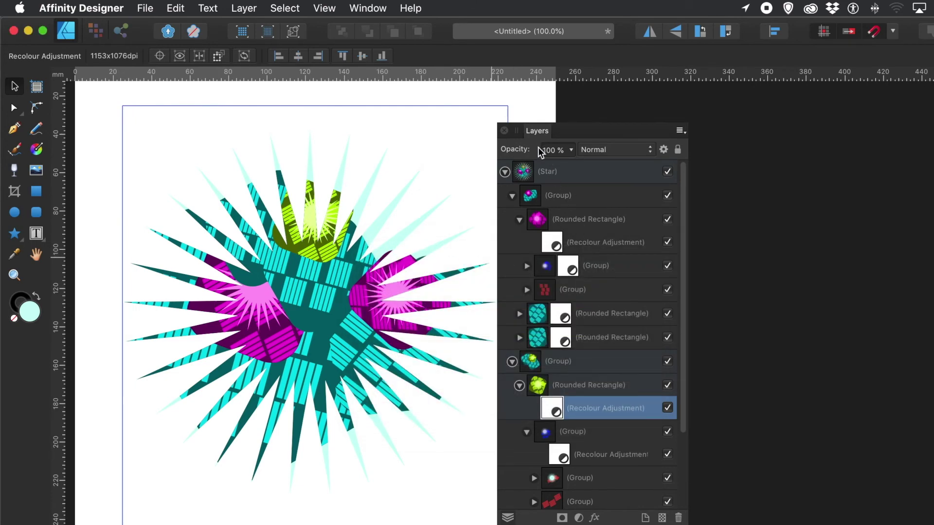
Shrink the whole star to about 145 mm wide and move it to the page's upper left
{"action": "left_click", "coordinate": [504, 172]}
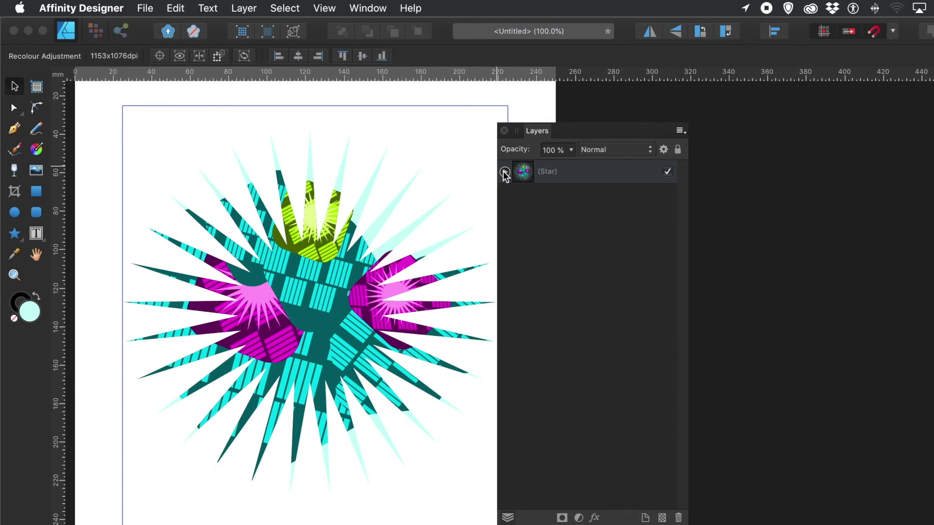
{"action": "left_click", "coordinate": [544, 173]}
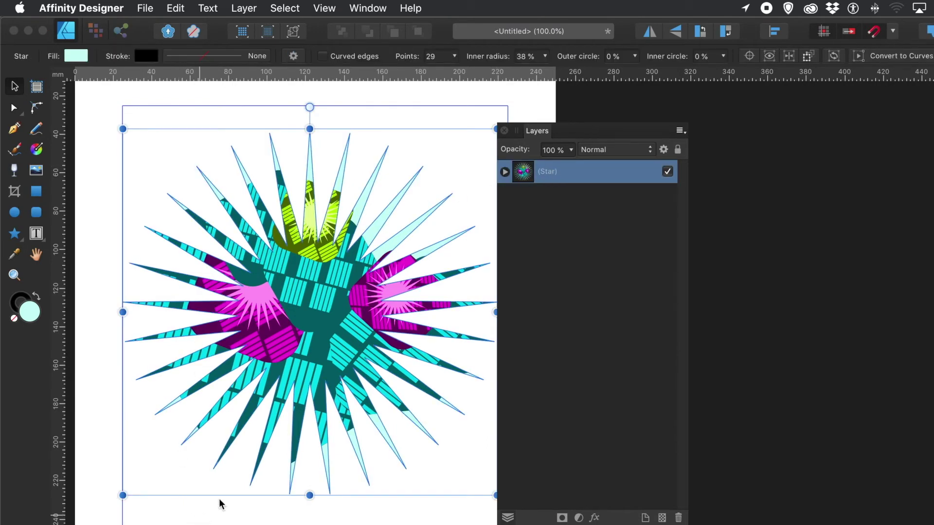
{"action": "left_click_drag", "start_coordinate": [123, 129], "coordinate": [218, 219]}
{"action": "left_click_drag", "start_coordinate": [341, 347], "coordinate": [208, 234]}
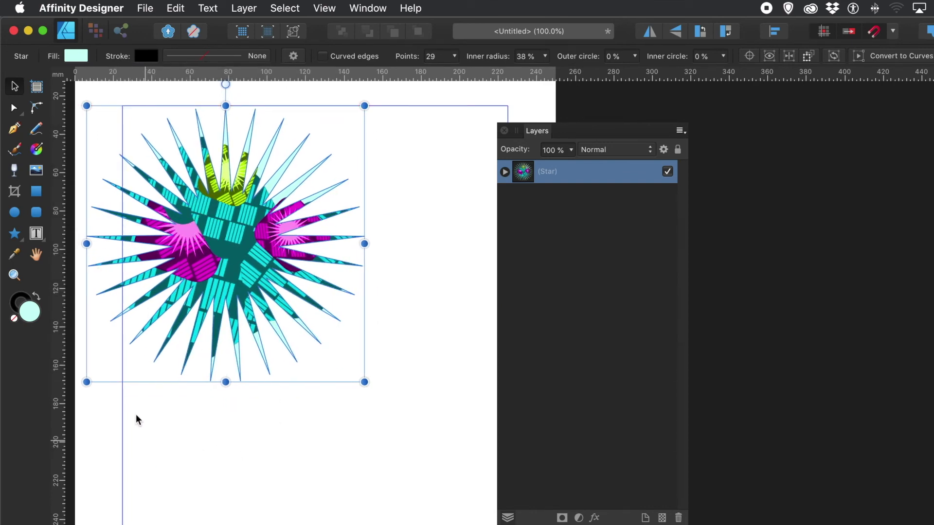
Set the brush width to 50 px and paint a wavy black stroke running down from the star's lower centre
{"action": "left_click", "coordinate": [16, 154]}
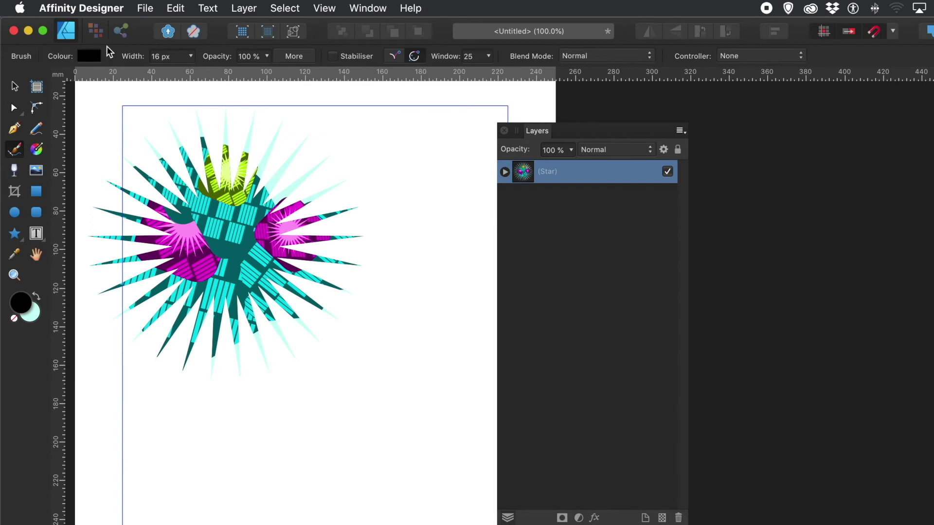
{"action": "left_click", "coordinate": [191, 57]}
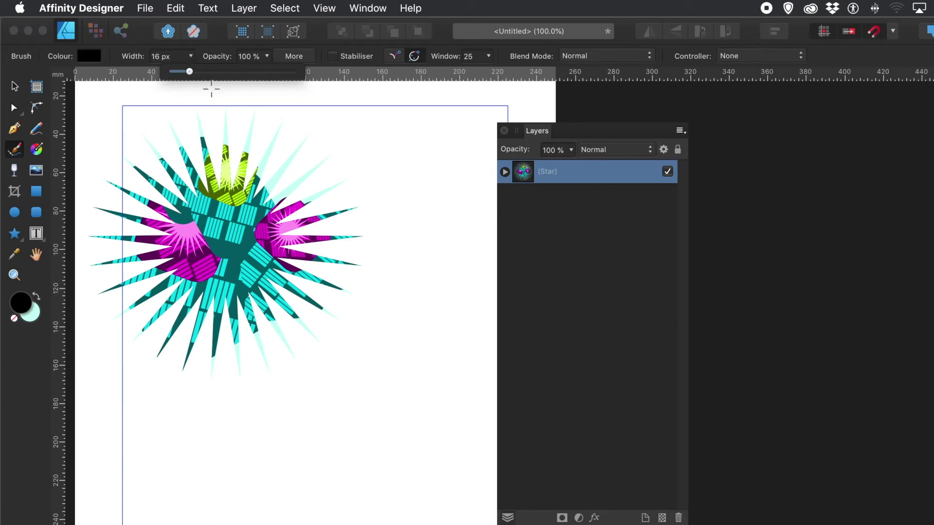
{"action": "left_click_drag", "start_coordinate": [200, 74], "coordinate": [228, 73]}
{"action": "mouse_move", "coordinate": [249, 430]}
{"action": "left_mouse_down"}
{"action": "mouse_move", "coordinate": [317, 309]}
{"action": "mouse_move", "coordinate": [349, 411]}
{"action": "mouse_move", "coordinate": [336, 455]}
{"action": "left_mouse_up"}
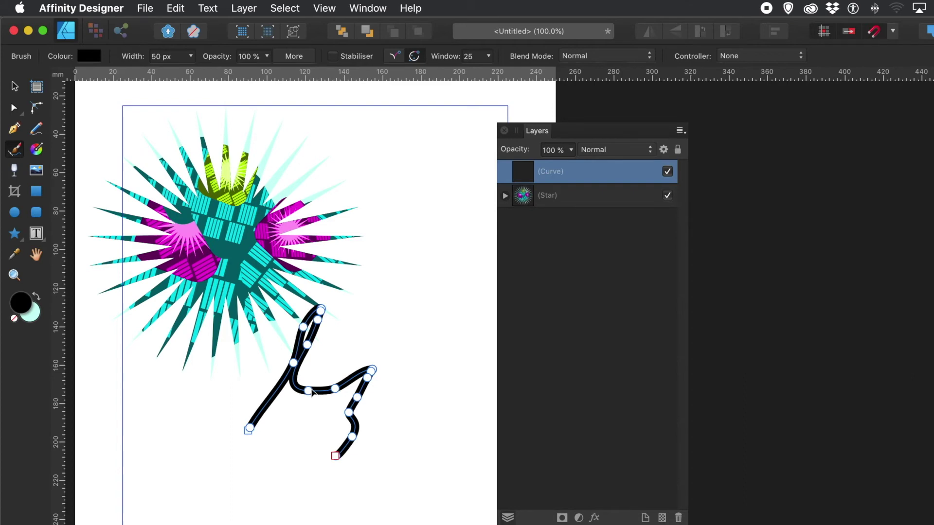
{"action": "key", "text": "super+z"}
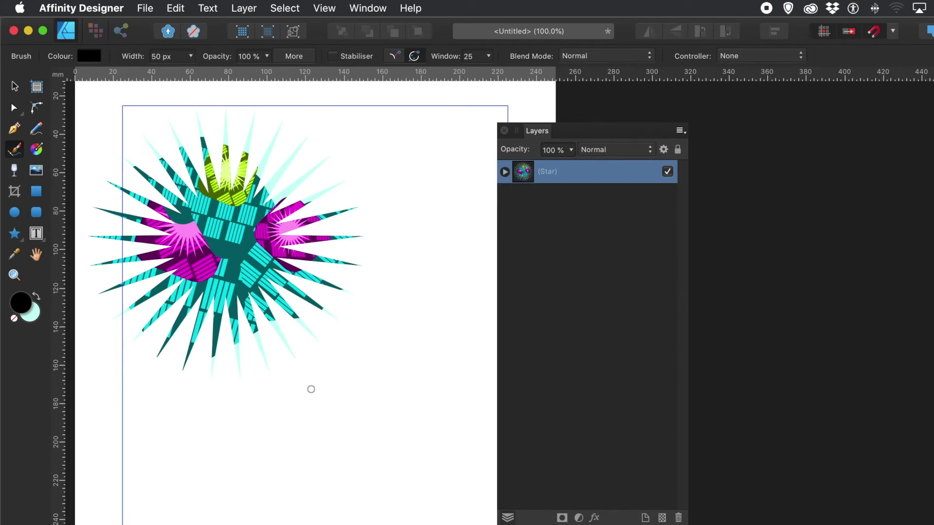
{"action": "mouse_move", "coordinate": [214, 291]}
{"action": "left_mouse_down"}
{"action": "mouse_move", "coordinate": [311, 339]}
{"action": "mouse_move", "coordinate": [315, 407]}
{"action": "mouse_move", "coordinate": [281, 497]}
{"action": "left_mouse_up"}
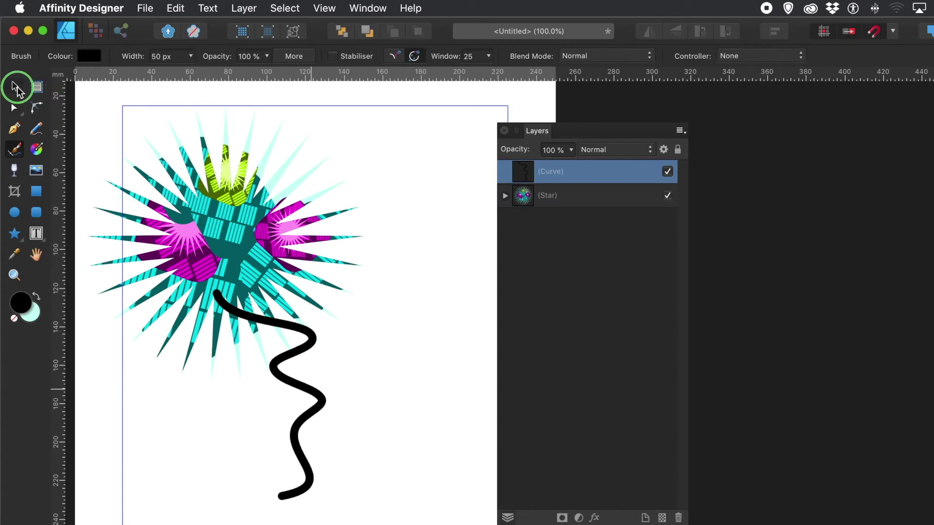
Cut the wavy curve and paste it inside the star
{"action": "left_click", "coordinate": [16, 89]}
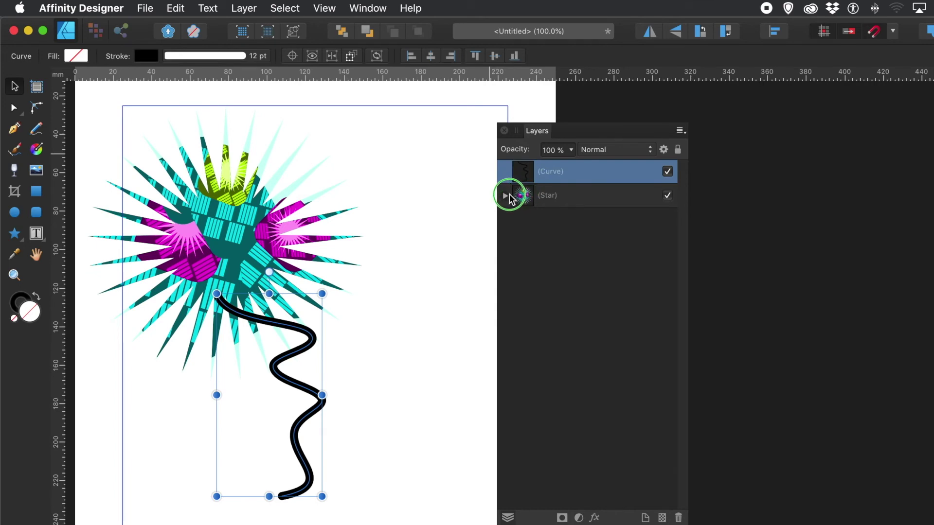
{"action": "left_click_drag", "start_coordinate": [515, 189], "coordinate": [511, 191]}
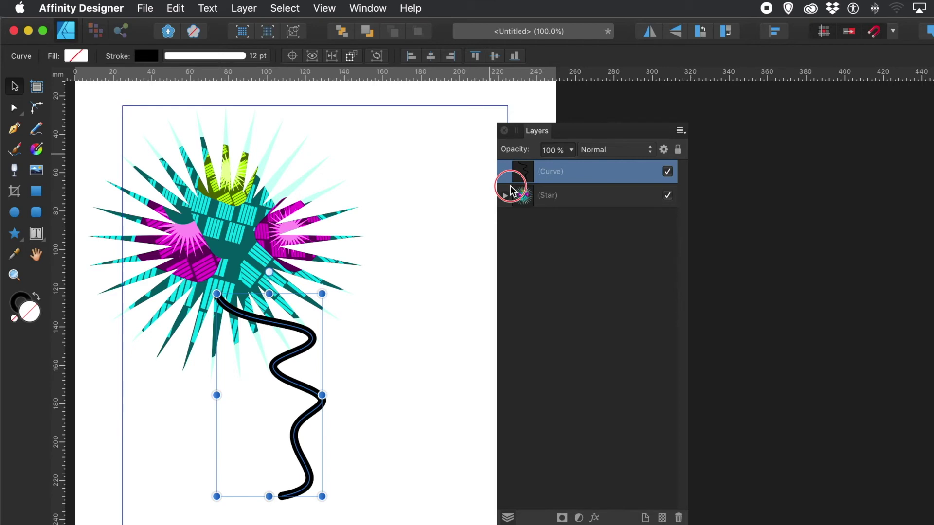
{"action": "key", "text": "super+z"}
{"action": "left_click", "coordinate": [506, 179]}
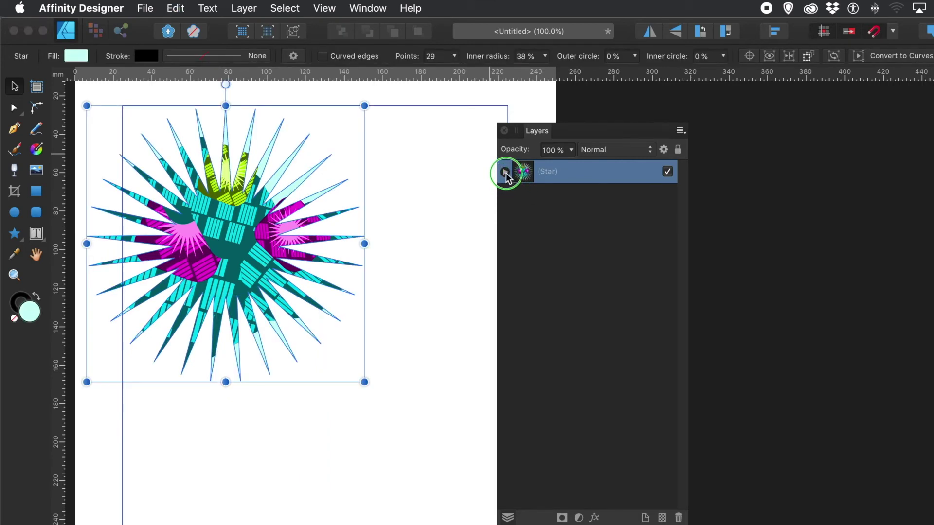
{"action": "left_click", "coordinate": [571, 196]}
{"action": "left_click_drag", "start_coordinate": [570, 197], "coordinate": [551, 178]}
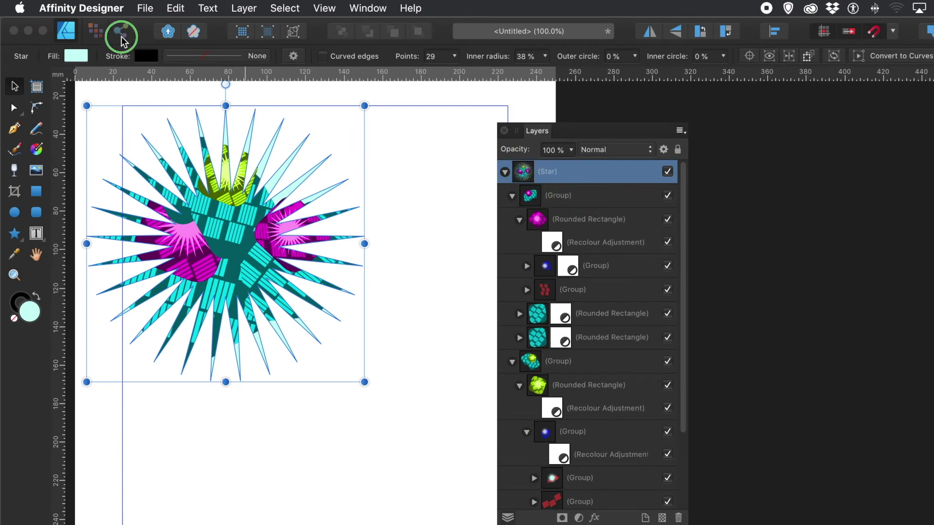
{"action": "left_click", "coordinate": [176, 7]}
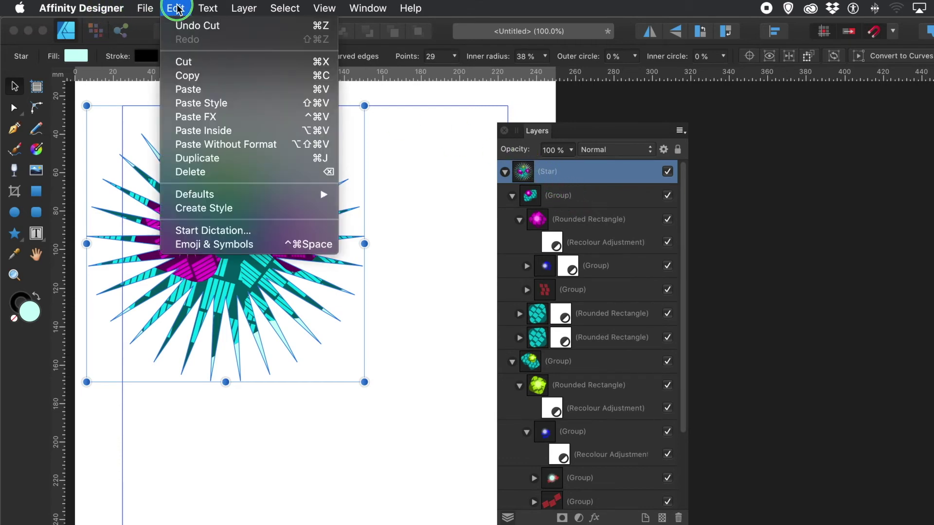
{"action": "left_click_drag", "start_coordinate": [178, 9], "coordinate": [220, 133]}
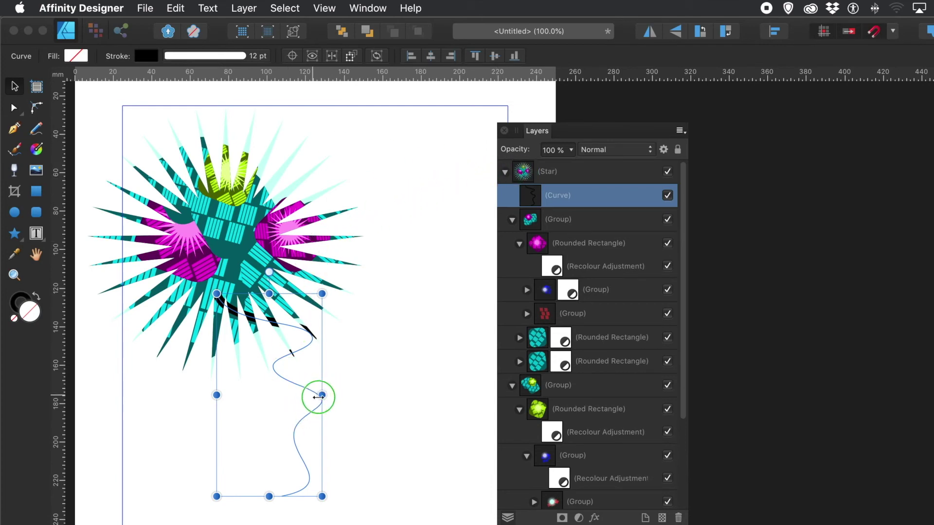
Move the clipped curve over the star's left half and colour its stroke orange (H 36, S 86, L 55)
{"action": "left_click_drag", "start_coordinate": [309, 388], "coordinate": [198, 249]}
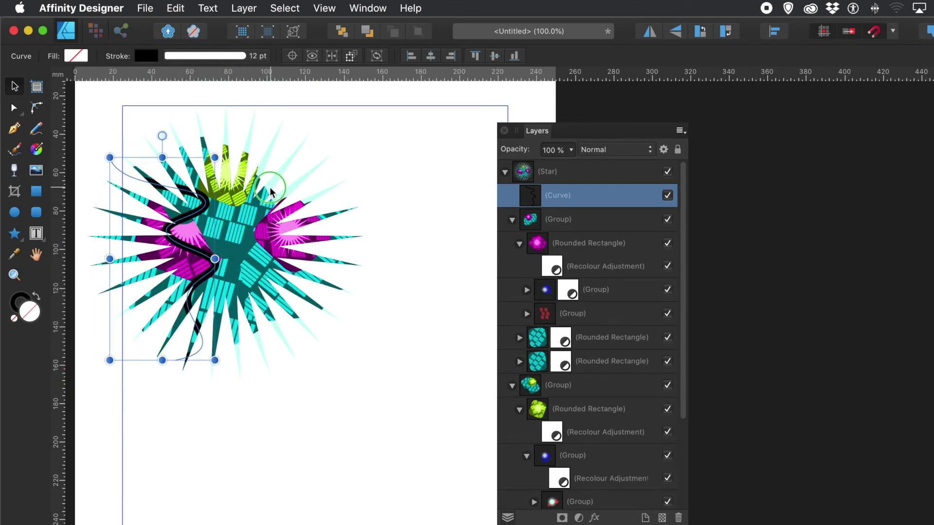
{"action": "left_click", "coordinate": [141, 58]}
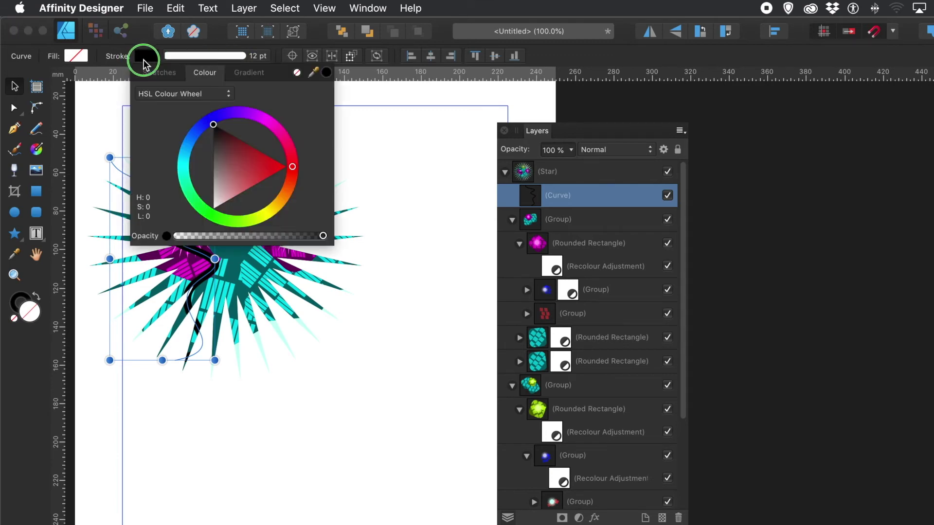
{"action": "left_click", "coordinate": [267, 168]}
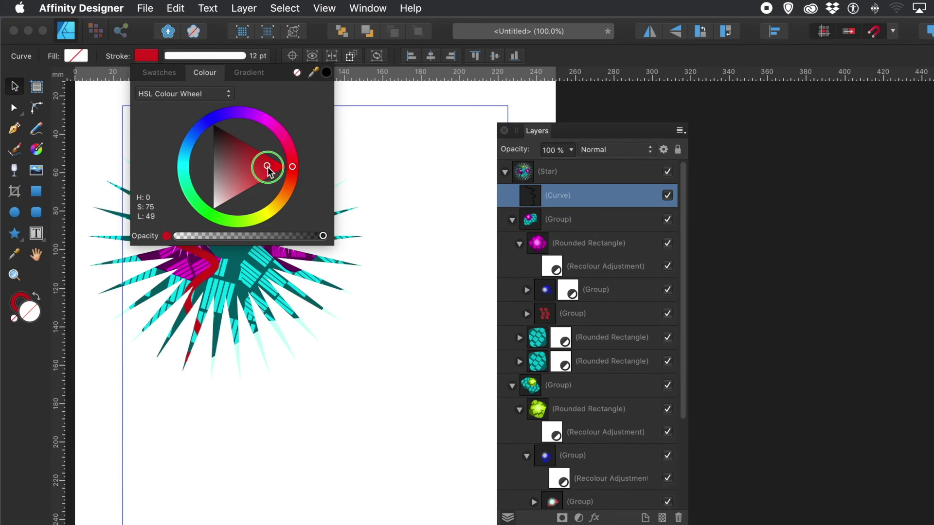
{"action": "left_click", "coordinate": [282, 198]}
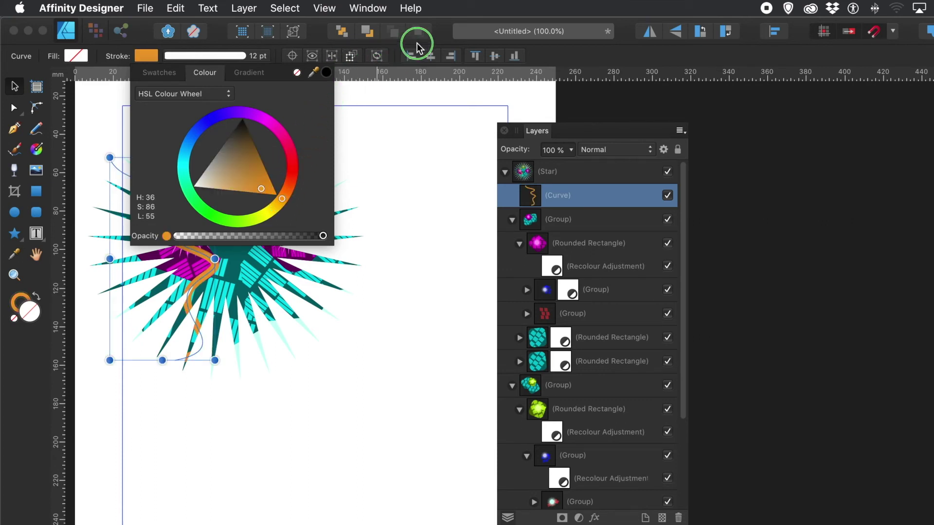
{"action": "left_click", "coordinate": [438, 30]}
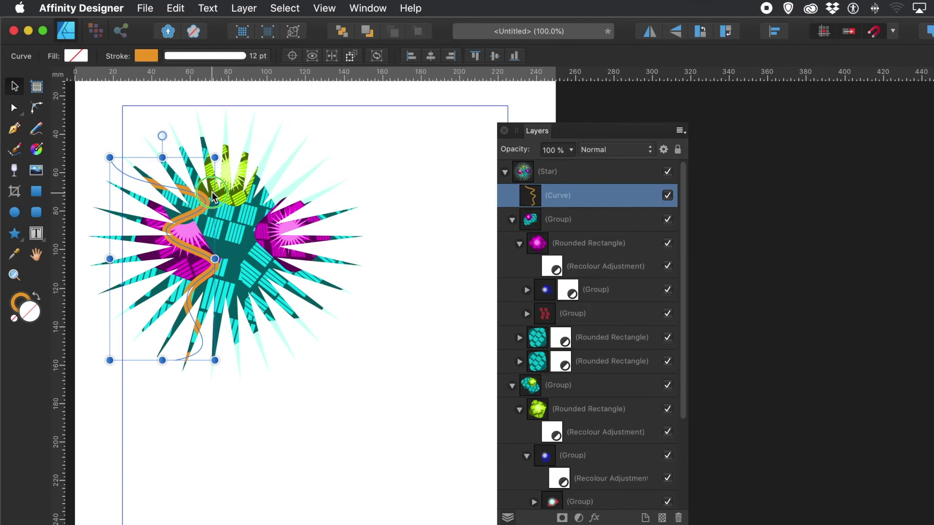
Duplicate the orange curve onto the star's right half and colour the copy's stroke dark brown (H 36, S 97, L 18)
{"action": "mouse_move", "coordinate": [204, 203]}
{"action": "left_mouse_down"}
{"action": "mouse_move", "coordinate": [228, 172]}
{"action": "mouse_move", "coordinate": [278, 143]}
{"action": "mouse_move", "coordinate": [265, 178]}
{"action": "mouse_move", "coordinate": [262, 169]}
{"action": "left_mouse_up"}
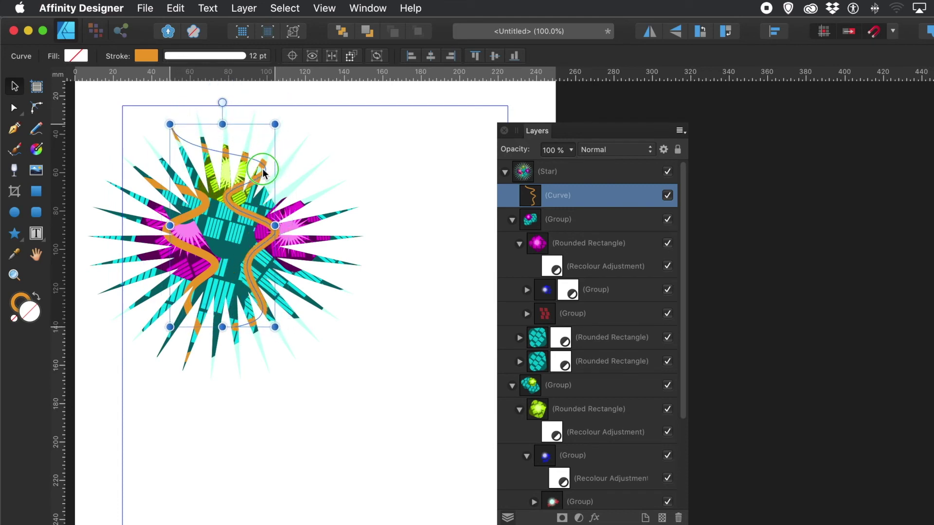
{"action": "left_click", "coordinate": [148, 56]}
{"action": "left_click_drag", "start_coordinate": [247, 156], "coordinate": [255, 145]}
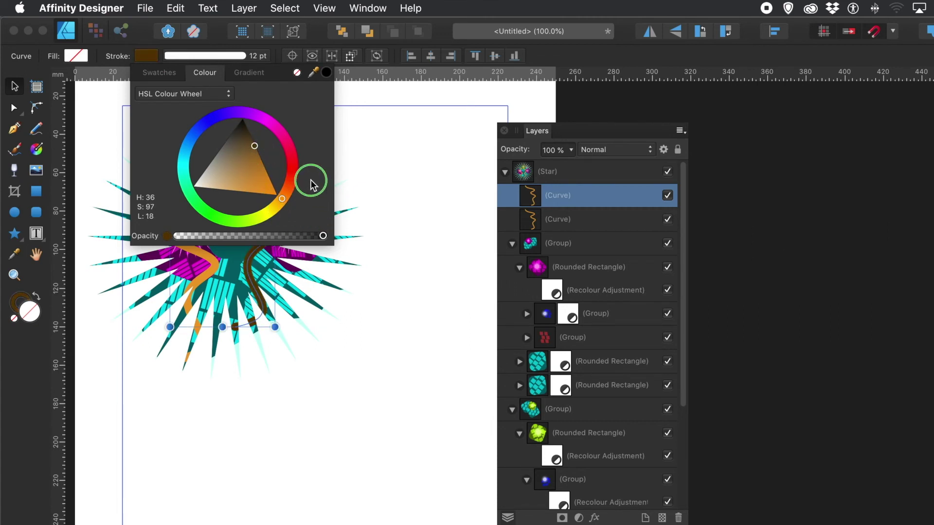
Recolour the stroke of the brown wavy curve on the star's right half to red and deselect it
{"action": "left_click", "coordinate": [290, 162]}
{"action": "left_click_drag", "start_coordinate": [259, 160], "coordinate": [271, 161]}
{"action": "left_click", "coordinate": [374, 206]}
{"action": "left_click", "coordinate": [382, 210]}
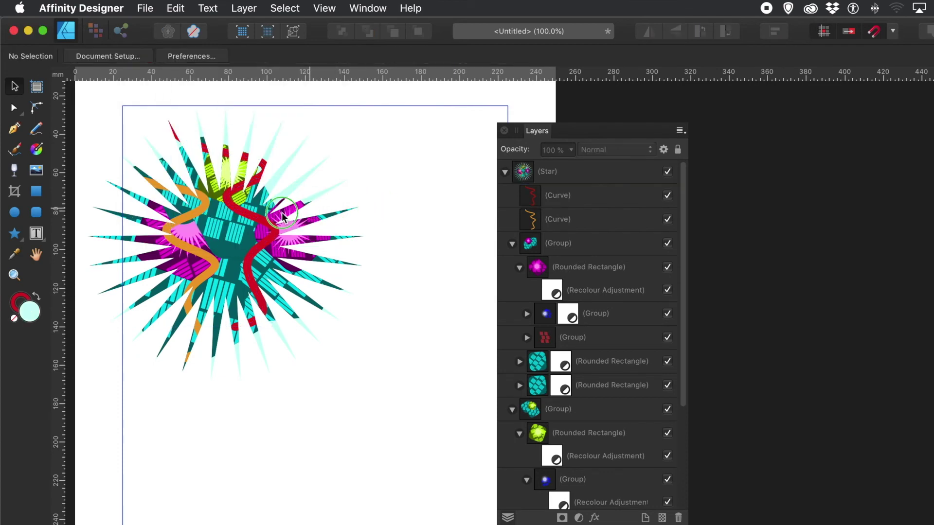
Select the red curve inside the star, shift it down slightly, and make it narrower and a little taller
{"action": "left_click", "coordinate": [251, 267]}
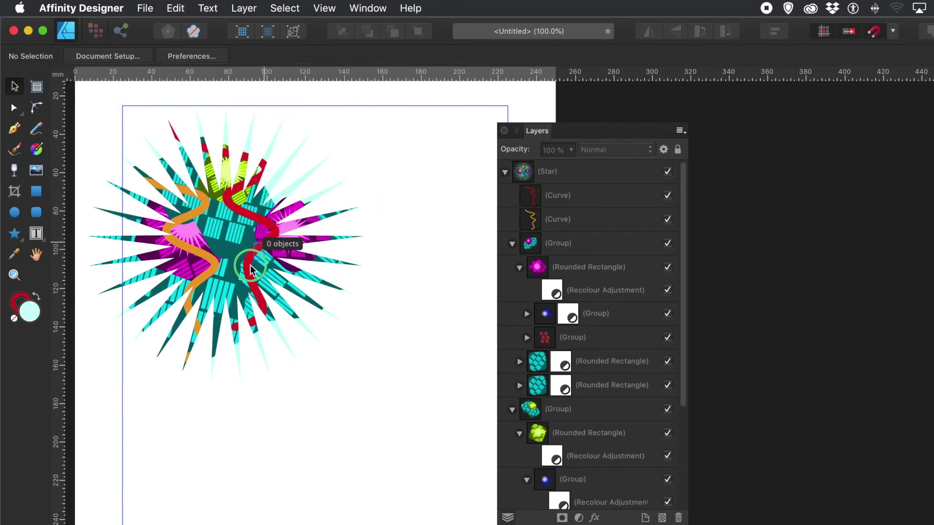
{"action": "left_click", "coordinate": [268, 237]}
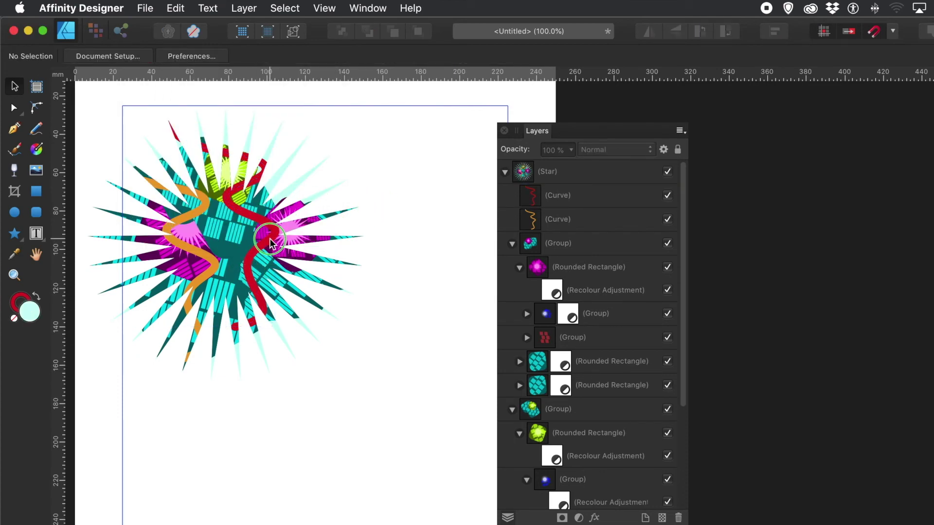
{"action": "left_click", "coordinate": [112, 156]}
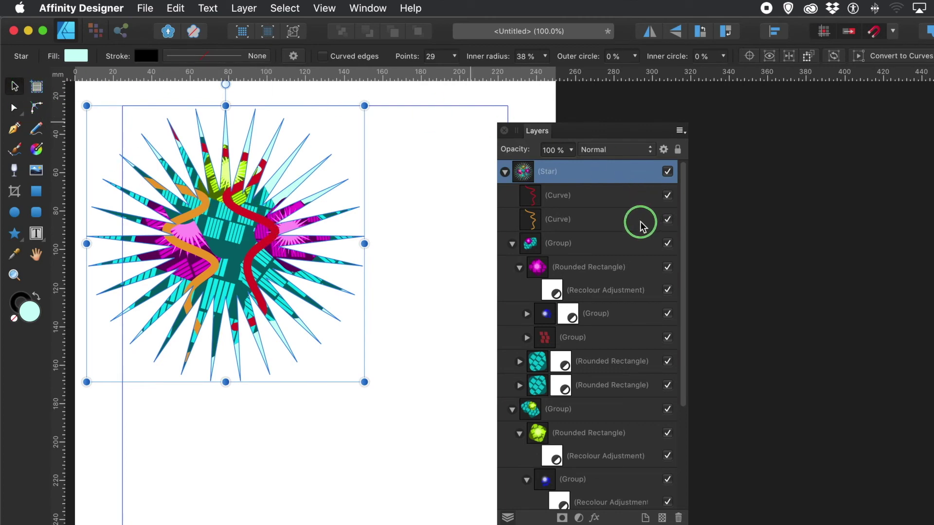
{"action": "left_click", "coordinate": [558, 196]}
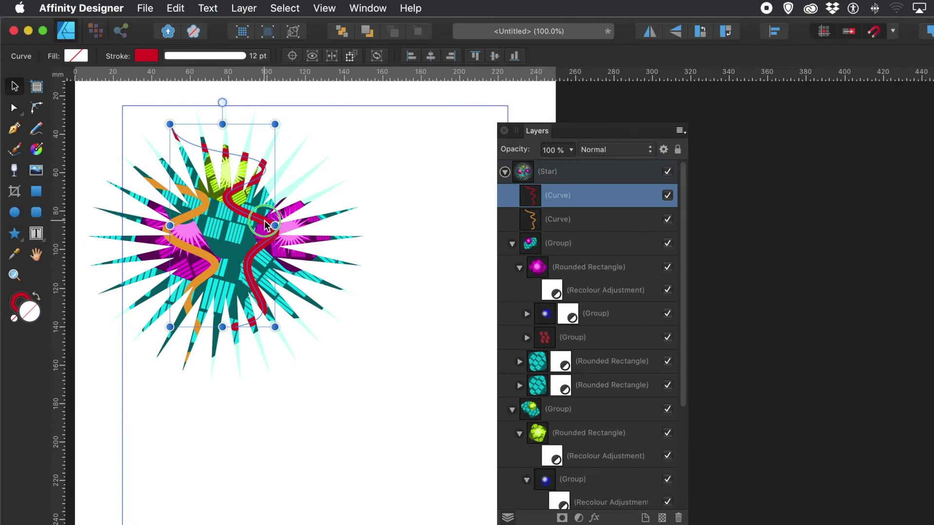
{"action": "left_click_drag", "start_coordinate": [265, 230], "coordinate": [268, 189]}
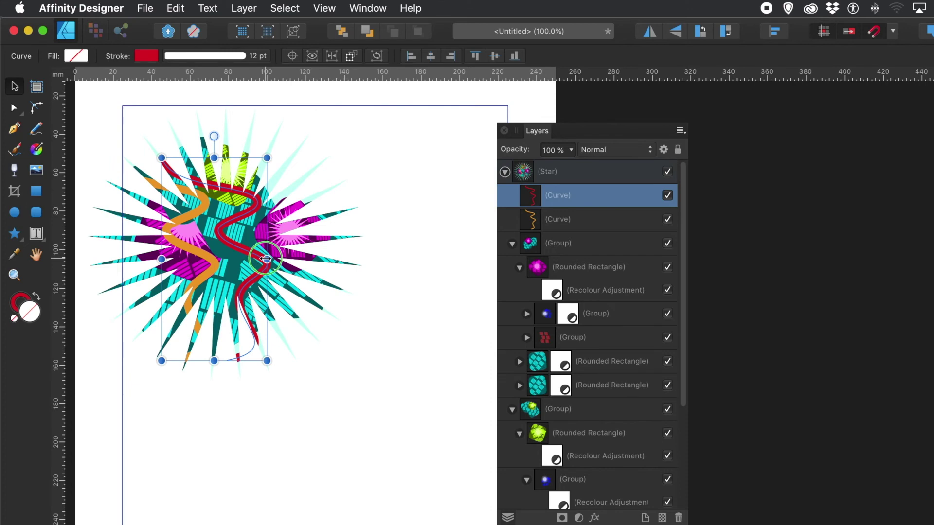
{"action": "left_click_drag", "start_coordinate": [264, 258], "coordinate": [227, 259]}
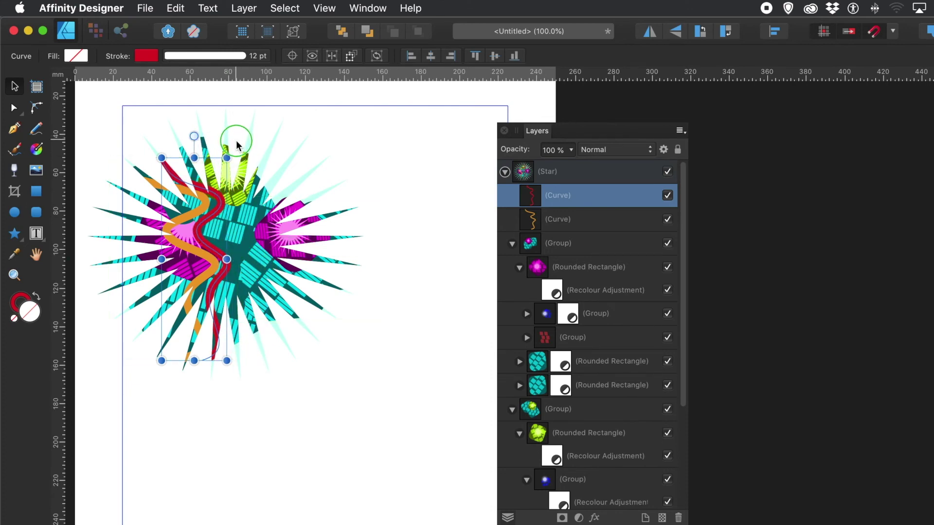
{"action": "left_click_drag", "start_coordinate": [227, 157], "coordinate": [252, 144]}
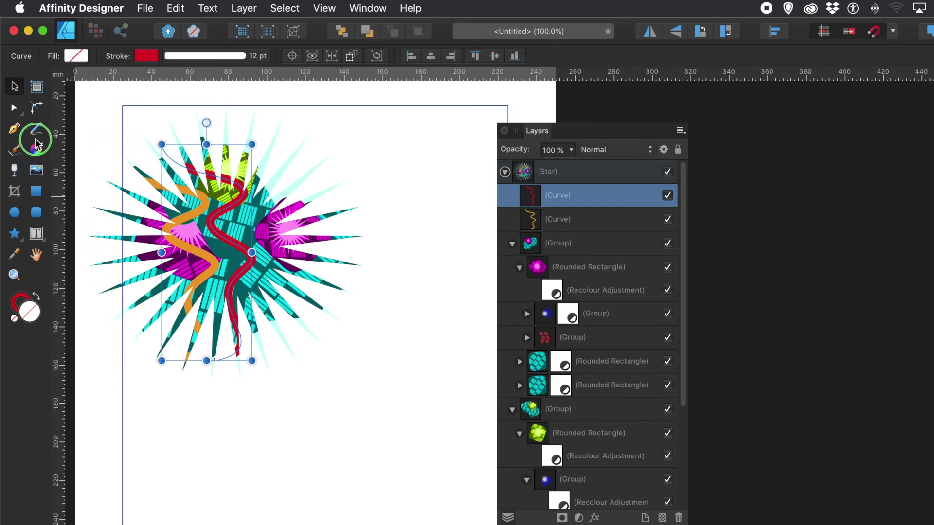
Reshape the red curve by pulling its inner bend out over the right magenta area and adjusting the adjacent handle, then deselect it
{"action": "left_click", "coordinate": [15, 109]}
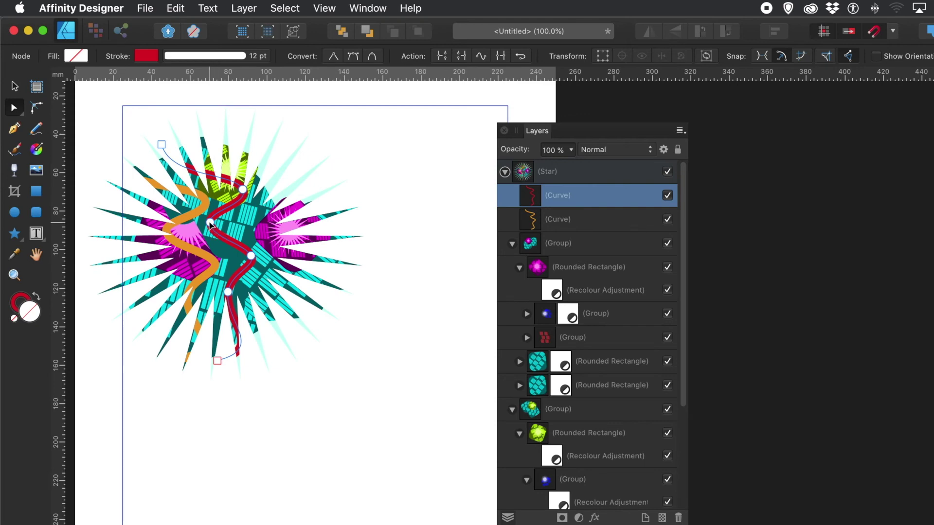
{"action": "left_click_drag", "start_coordinate": [211, 223], "coordinate": [302, 243]}
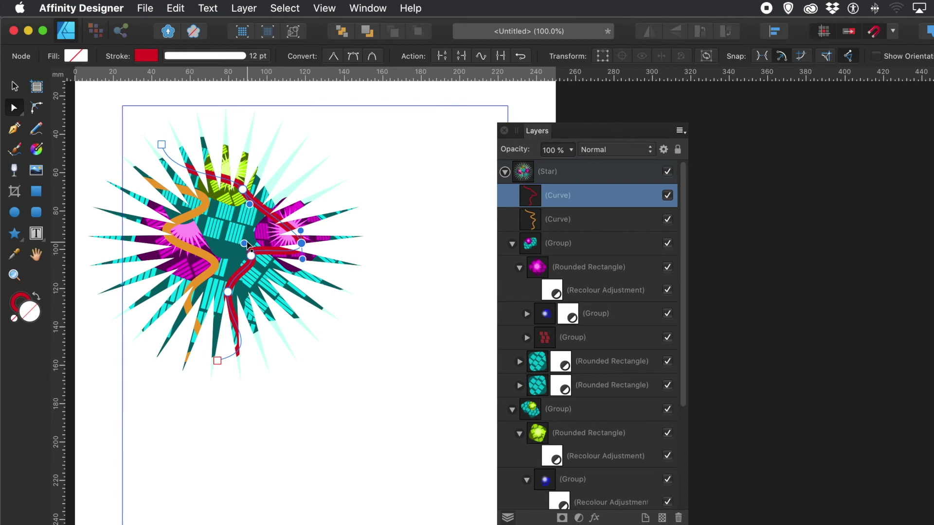
{"action": "left_click_drag", "start_coordinate": [222, 224], "coordinate": [202, 198]}
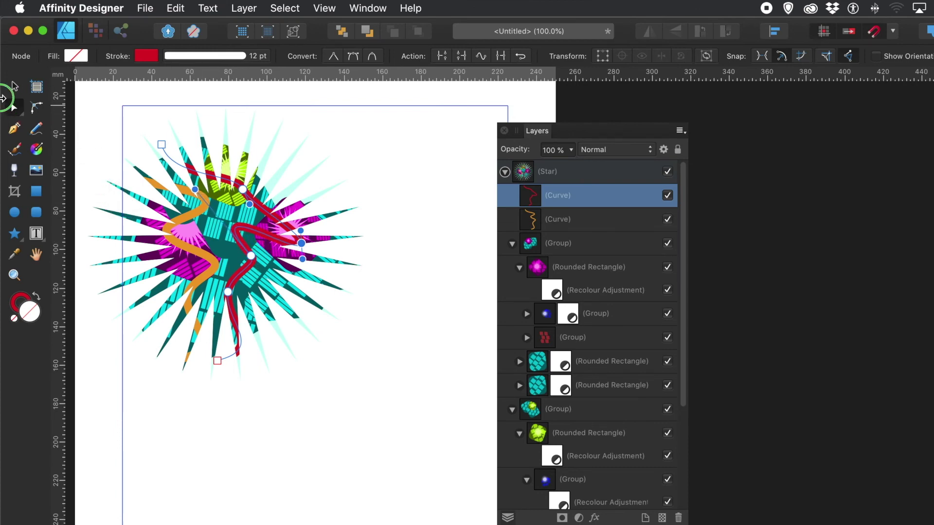
{"action": "left_click", "coordinate": [13, 89]}
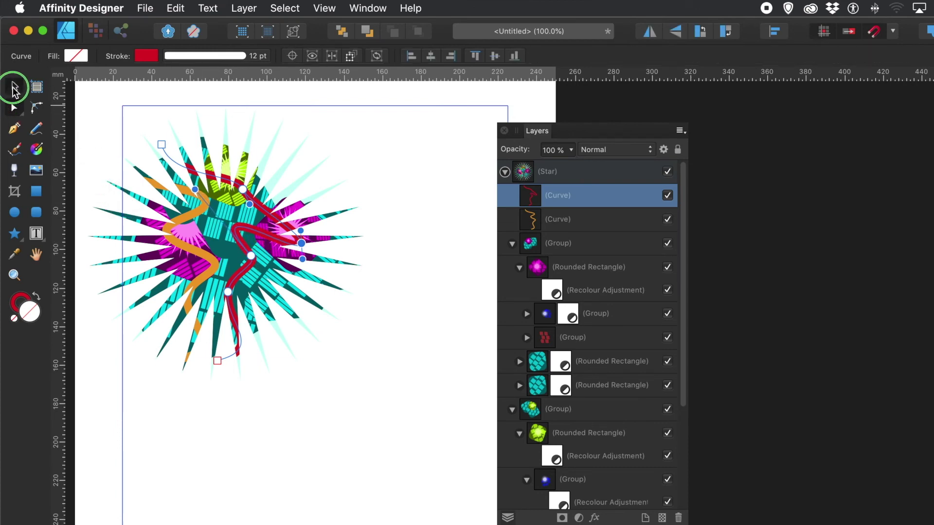
{"action": "left_click", "coordinate": [354, 169]}
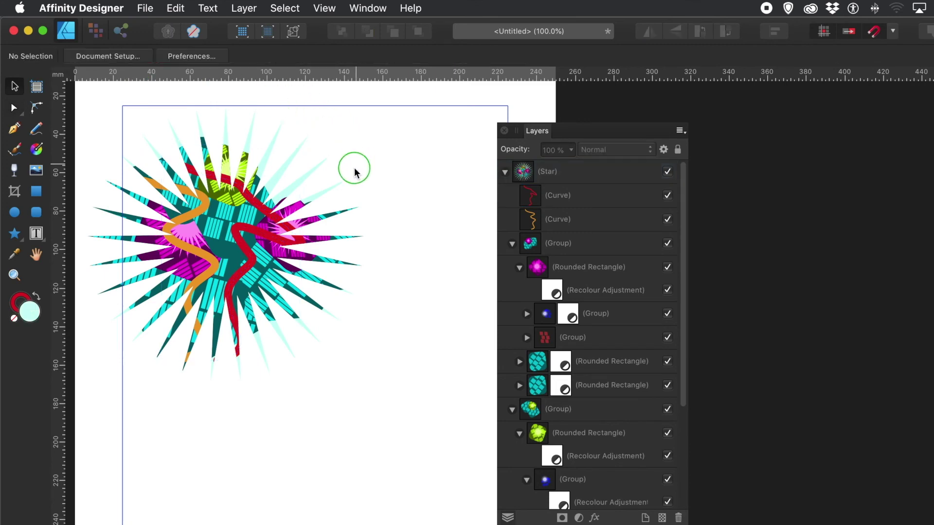
Collapse the star's nested layers and duplicate the whole star to the lower right of the original
{"action": "left_click", "coordinate": [569, 172]}
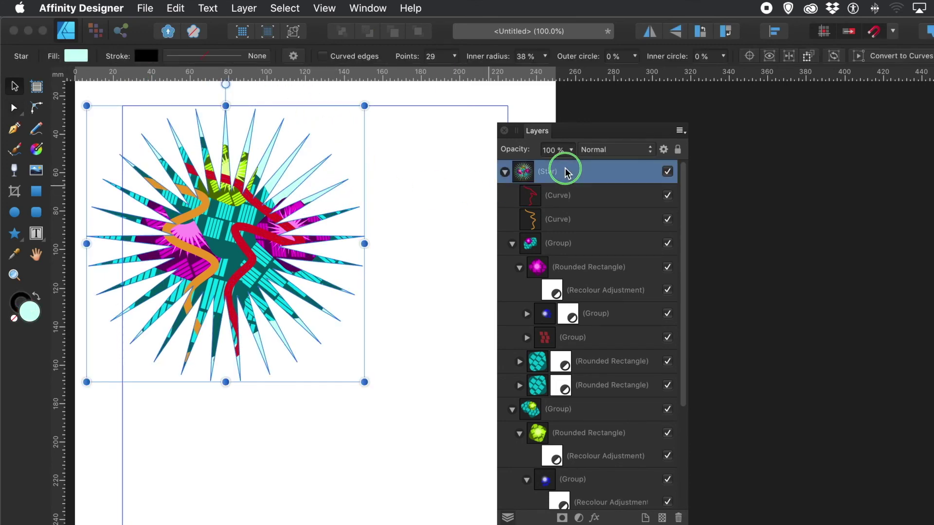
{"action": "left_click", "coordinate": [504, 172]}
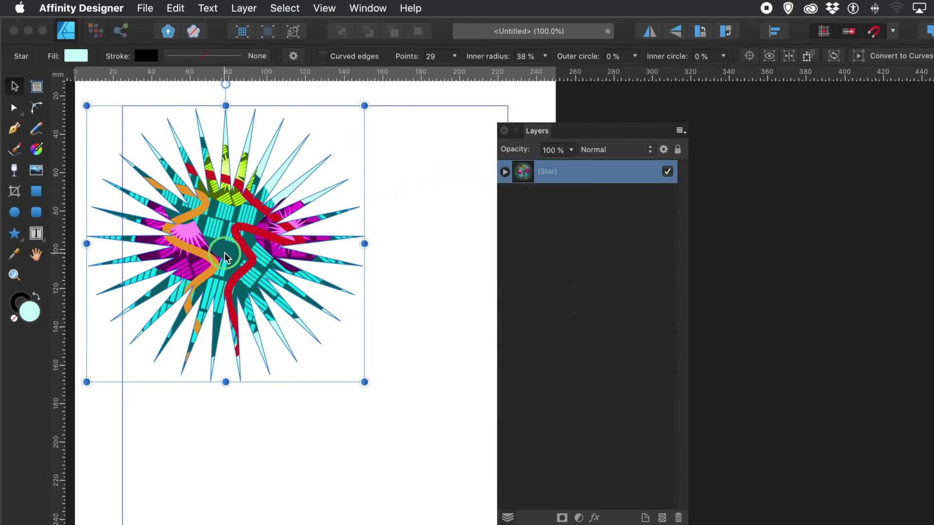
{"action": "left_click_drag", "start_coordinate": [222, 218], "coordinate": [375, 340]}
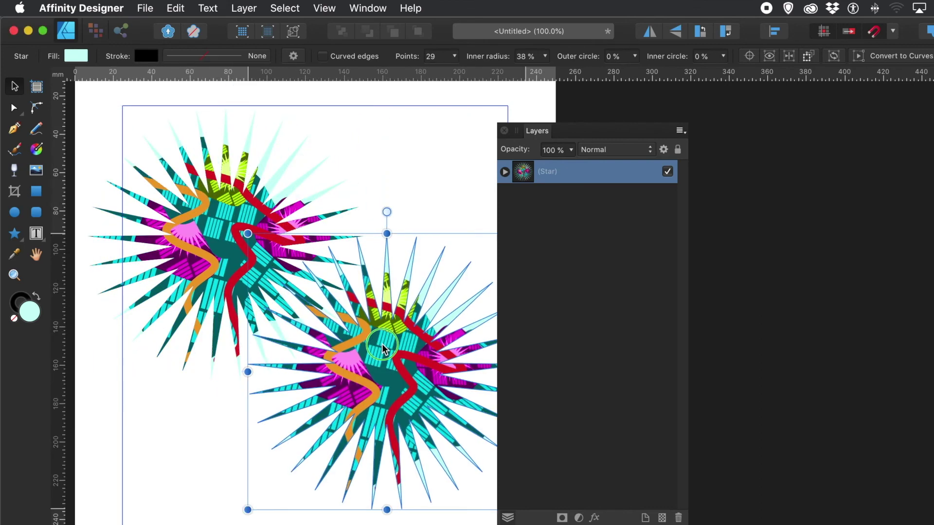
{"action": "left_click_drag", "start_coordinate": [322, 360], "coordinate": [325, 362]}
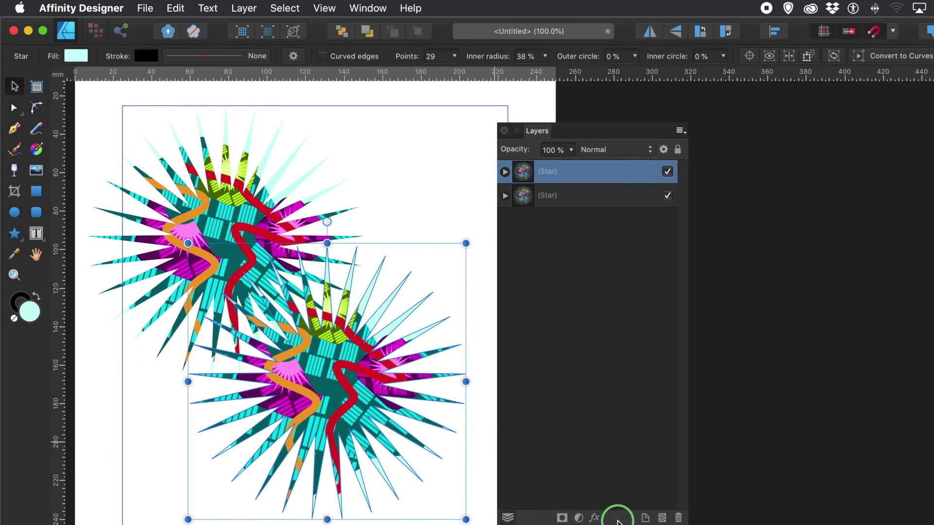
Apply a Pillow-type Bevel / Emboss layer effect with a 28.5 px radius to the star copy
{"action": "left_click", "coordinate": [595, 518]}
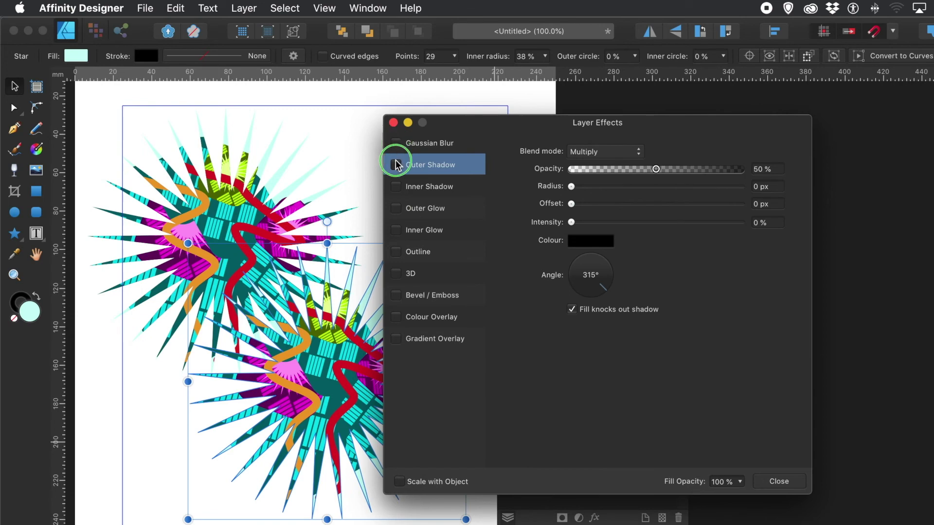
{"action": "left_click", "coordinate": [396, 295]}
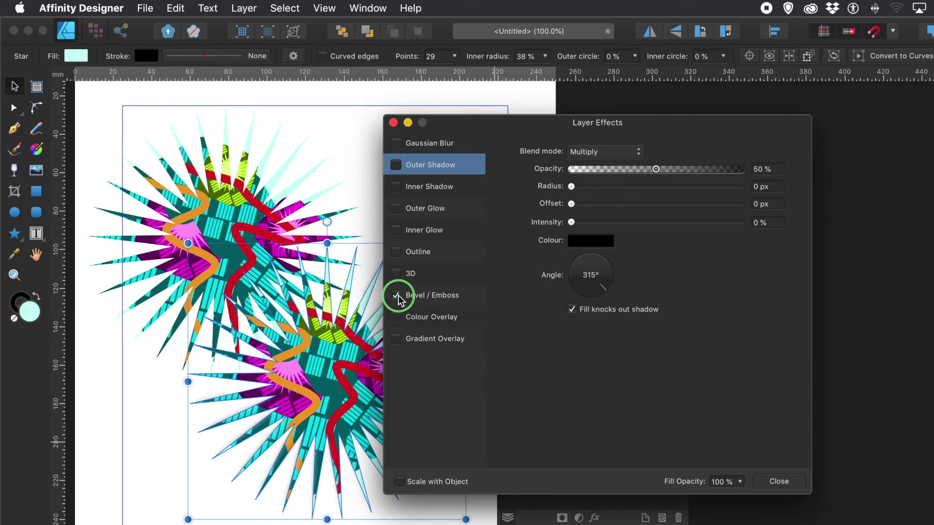
{"action": "left_click", "coordinate": [428, 296]}
{"action": "left_click_drag", "start_coordinate": [629, 171], "coordinate": [680, 171]}
{"action": "left_click", "coordinate": [490, 276]}
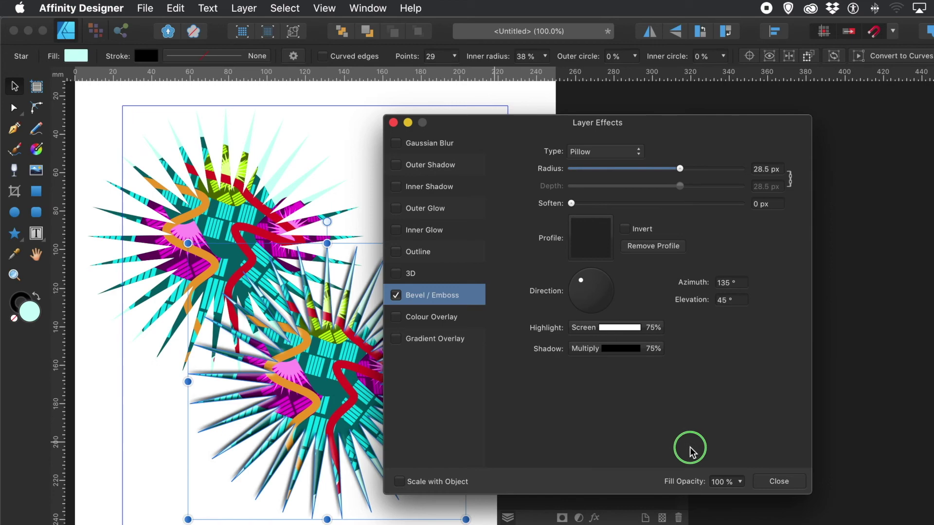
{"action": "left_click", "coordinate": [758, 480]}
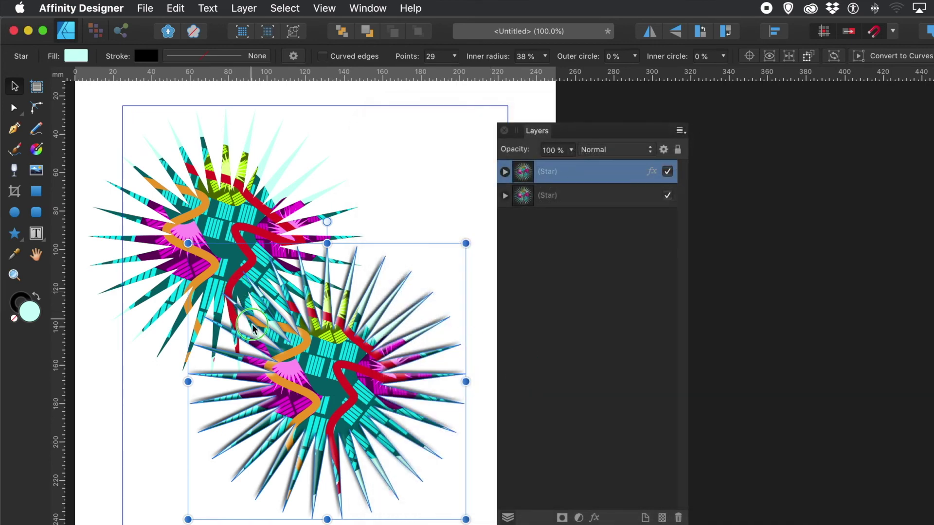
Move the embossed star copy slightly up and right, and smear its spikes in circular sweeps with the Pixel Persona's Smudge tool
{"action": "mouse_move", "coordinate": [331, 353]}
{"action": "left_mouse_down"}
{"action": "mouse_move", "coordinate": [384, 297]}
{"action": "mouse_move", "coordinate": [416, 222]}
{"action": "mouse_move", "coordinate": [360, 314]}
{"action": "mouse_move", "coordinate": [344, 322]}
{"action": "mouse_move", "coordinate": [365, 338]}
{"action": "mouse_move", "coordinate": [104, 8]}
{"action": "mouse_move", "coordinate": [97, 36]}
{"action": "left_mouse_up"}
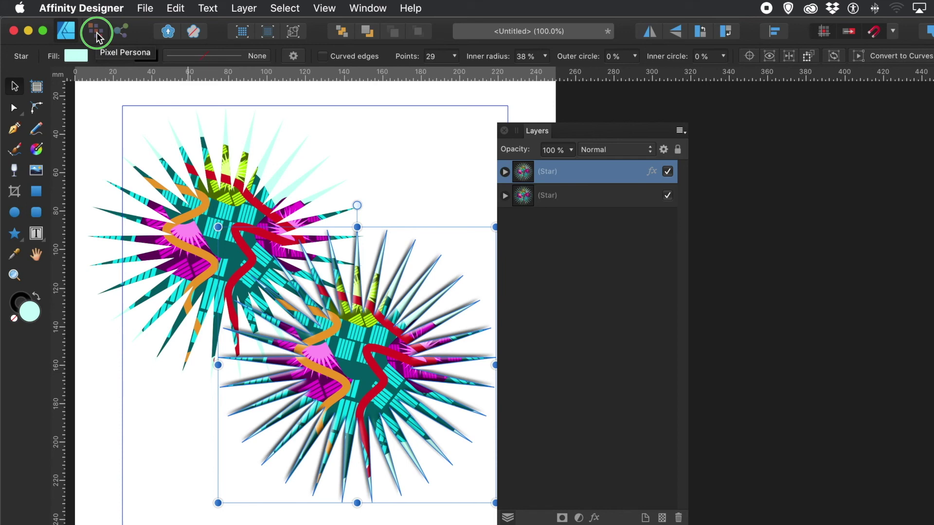
{"action": "left_click", "coordinate": [97, 36]}
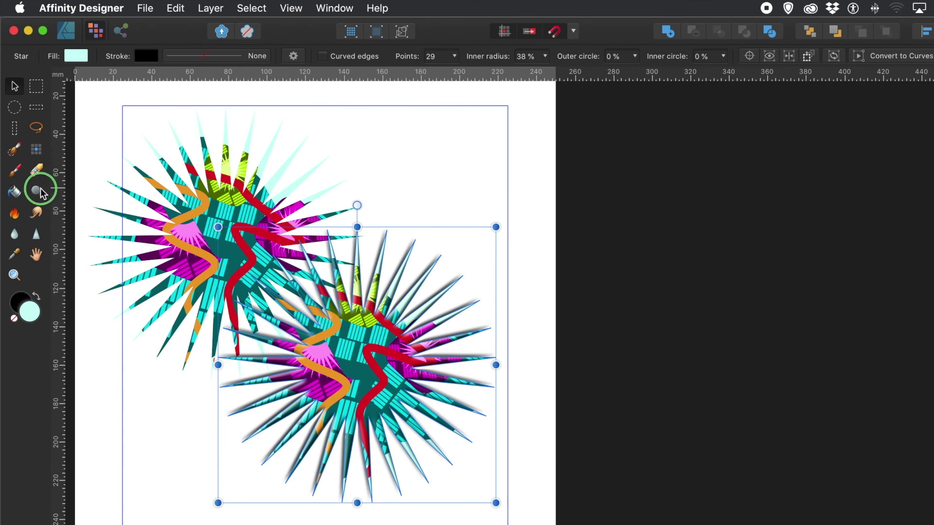
{"action": "left_click", "coordinate": [36, 214]}
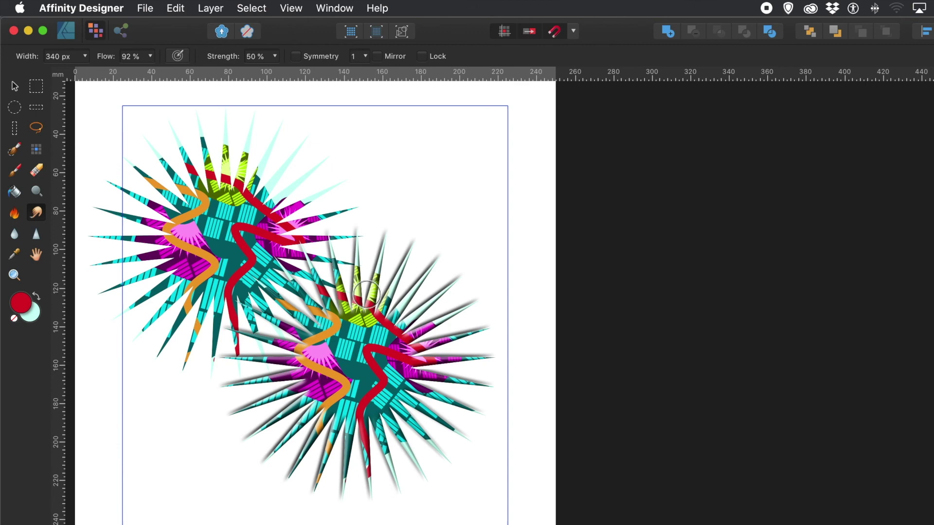
{"action": "mouse_move", "coordinate": [374, 295]}
{"action": "left_mouse_down"}
{"action": "mouse_move", "coordinate": [411, 310]}
{"action": "mouse_move", "coordinate": [434, 345]}
{"action": "mouse_move", "coordinate": [366, 281]}
{"action": "mouse_move", "coordinate": [304, 306]}
{"action": "mouse_move", "coordinate": [289, 351]}
{"action": "mouse_move", "coordinate": [298, 386]}
{"action": "mouse_move", "coordinate": [363, 413]}
{"action": "mouse_move", "coordinate": [400, 392]}
{"action": "mouse_move", "coordinate": [417, 365]}
{"action": "mouse_move", "coordinate": [410, 332]}
{"action": "mouse_move", "coordinate": [353, 288]}
{"action": "mouse_move", "coordinate": [367, 260]}
{"action": "mouse_move", "coordinate": [287, 260]}
{"action": "mouse_move", "coordinate": [248, 307]}
{"action": "mouse_move", "coordinate": [238, 342]}
{"action": "mouse_move", "coordinate": [237, 378]}
{"action": "mouse_move", "coordinate": [287, 446]}
{"action": "mouse_move", "coordinate": [325, 477]}
{"action": "mouse_move", "coordinate": [400, 458]}
{"action": "mouse_move", "coordinate": [422, 435]}
{"action": "mouse_move", "coordinate": [421, 415]}
{"action": "mouse_move", "coordinate": [448, 360]}
{"action": "mouse_move", "coordinate": [455, 326]}
{"action": "mouse_move", "coordinate": [436, 292]}
{"action": "mouse_move", "coordinate": [389, 259]}
{"action": "left_mouse_up"}
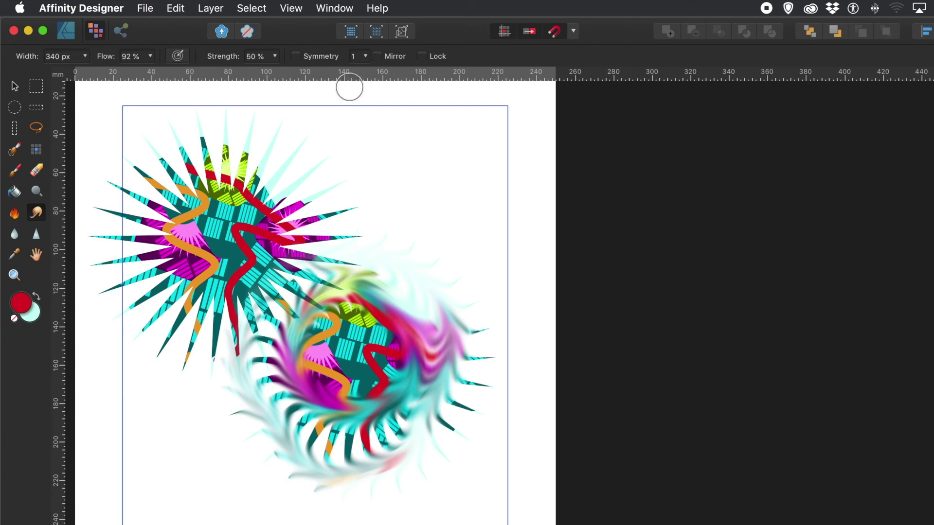
Back in the Designer Persona, duplicate the smudged pixel star down and to the left, and preview blend modes such as Colour Burn on it
{"action": "left_click", "coordinate": [68, 30]}
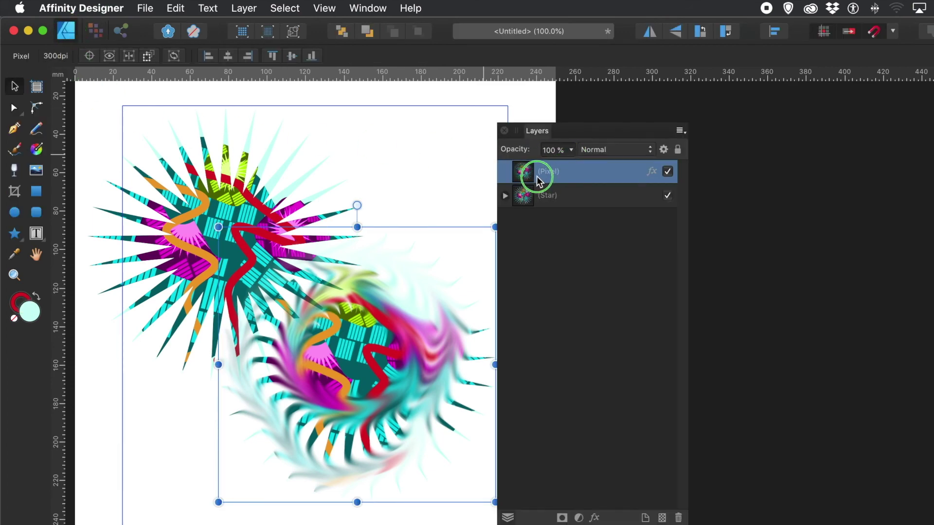
{"action": "left_click", "coordinate": [505, 197]}
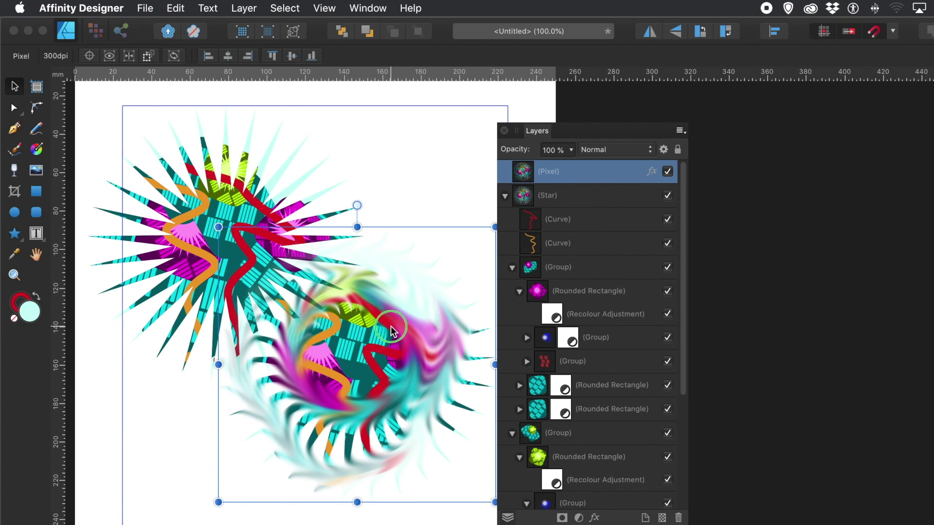
{"action": "left_click_drag", "start_coordinate": [396, 315], "coordinate": [346, 353]}
{"action": "key", "text": "super+j"}
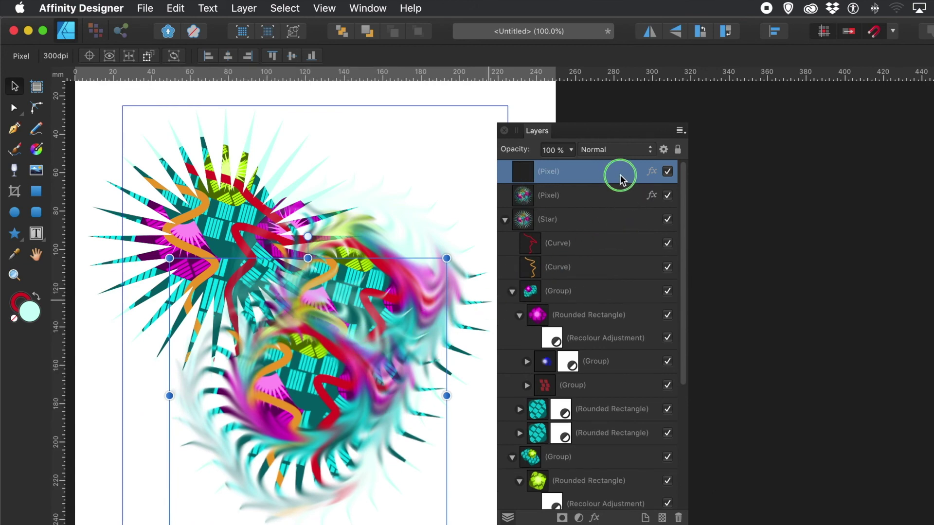
{"action": "left_click", "coordinate": [616, 152]}
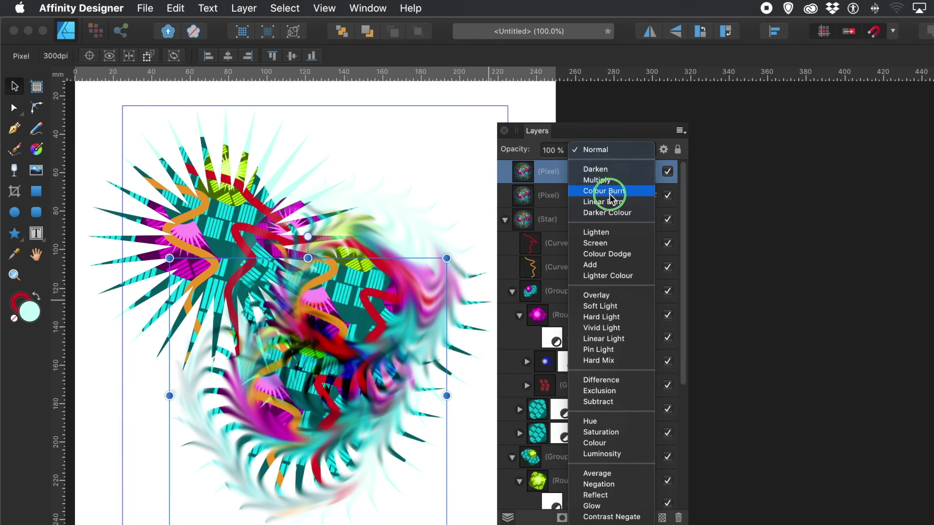
{"action": "left_click", "coordinate": [637, 135]}
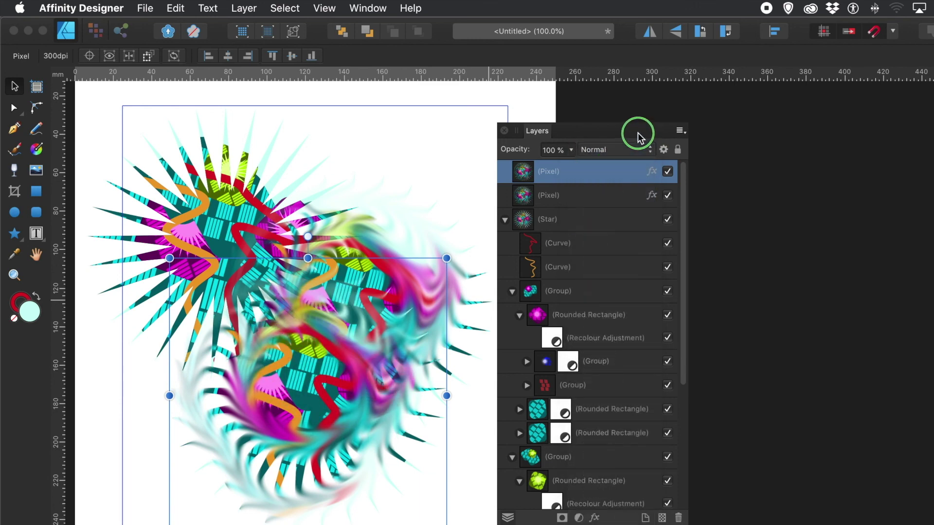
Move the original star up and right, and narrow the red curve inside it
{"action": "left_click", "coordinate": [246, 192]}
{"action": "left_click_drag", "start_coordinate": [246, 192], "coordinate": [270, 171]}
{"action": "left_click_drag", "start_coordinate": [540, 214], "coordinate": [552, 243]}
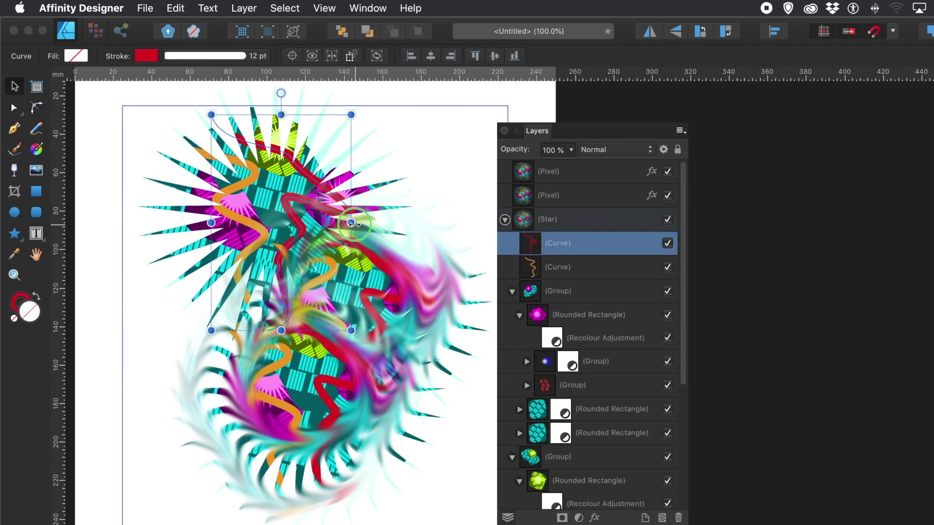
{"action": "left_click_drag", "start_coordinate": [351, 223], "coordinate": [302, 212]}
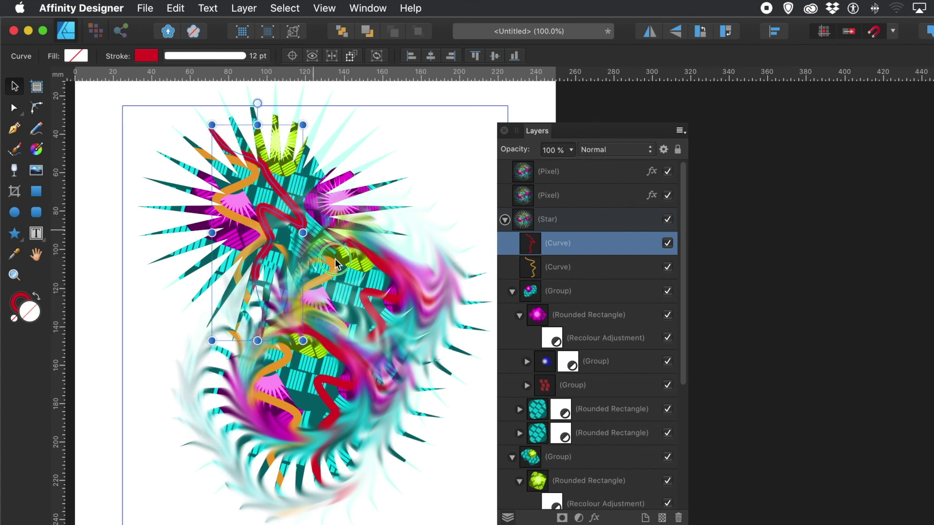
Spread the two smudged pixel stars apart, one to the page's lower right and one to its upper right
{"action": "left_click", "coordinate": [346, 396]}
{"action": "left_click_drag", "start_coordinate": [336, 371], "coordinate": [404, 477]}
{"action": "left_click_drag", "start_coordinate": [365, 293], "coordinate": [499, 259]}
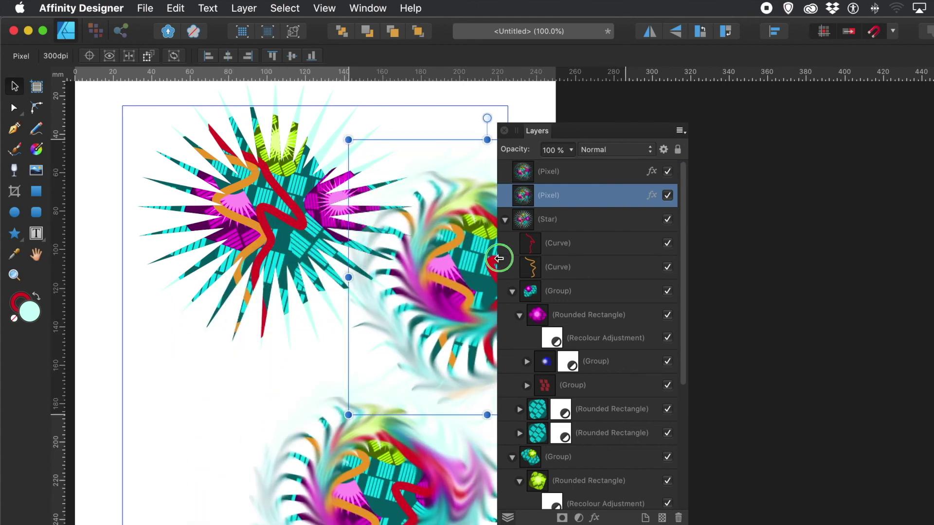
Move the original star down and left, and collapse the first group nested inside it
{"action": "left_click", "coordinate": [286, 238]}
{"action": "left_click_drag", "start_coordinate": [287, 238], "coordinate": [262, 304]}
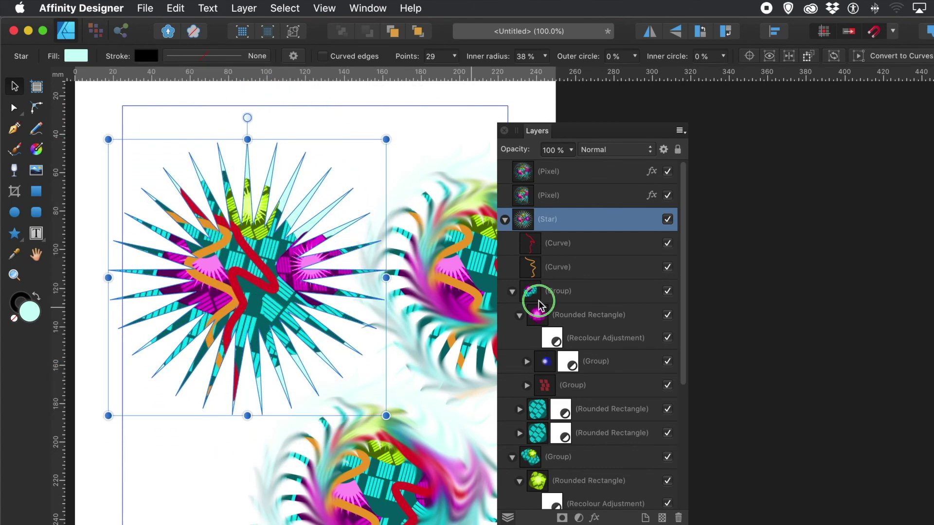
{"action": "left_click", "coordinate": [513, 293]}
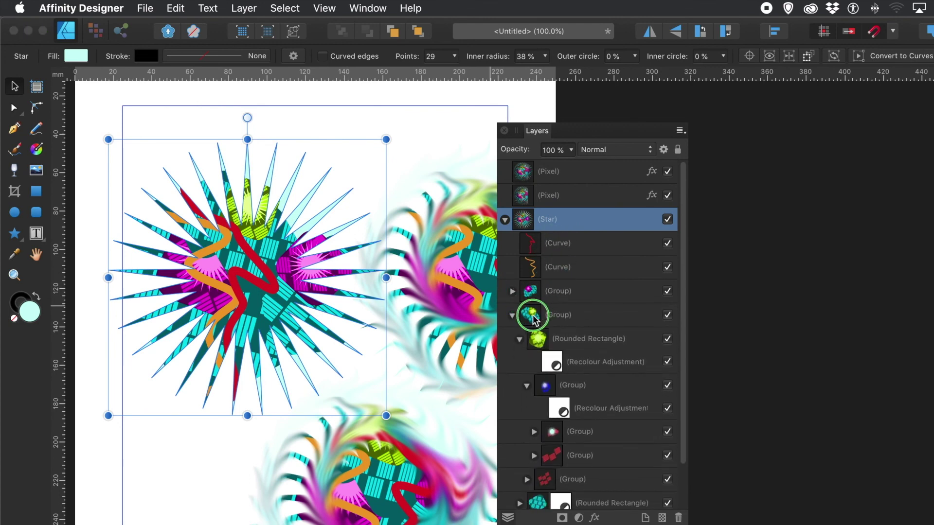
Recolour the yellow-green rounded rectangle in the original star's second nested group to blue with a 206.8° hue, and collapse the star's layer
{"action": "left_click", "coordinate": [512, 319]}
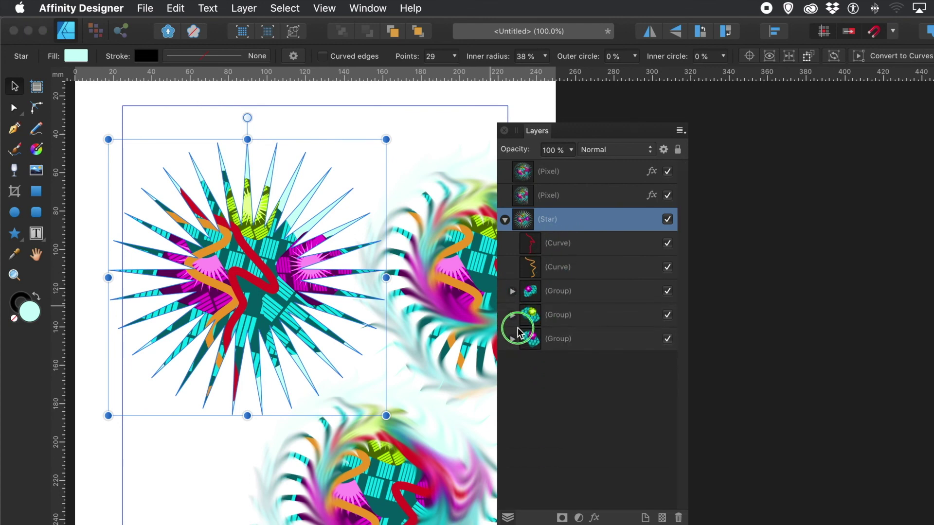
{"action": "left_click", "coordinate": [513, 316]}
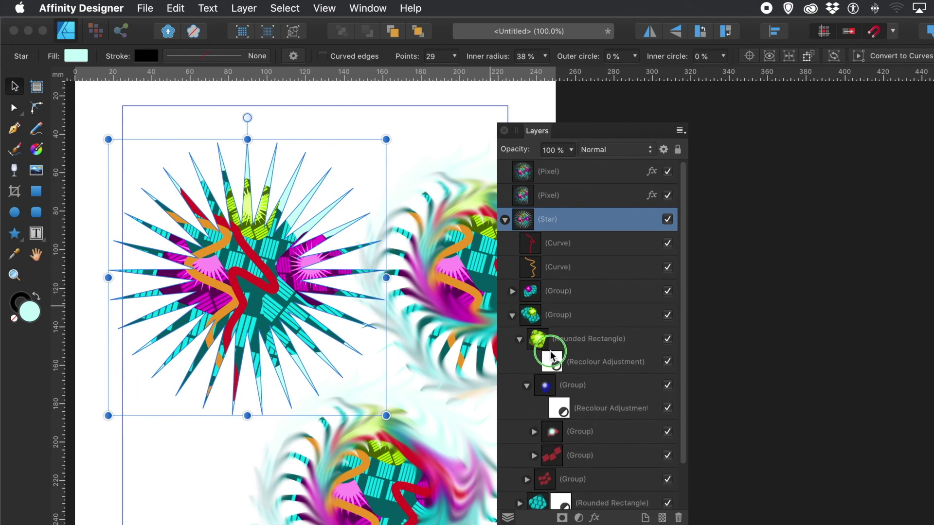
{"action": "left_click", "coordinate": [580, 365]}
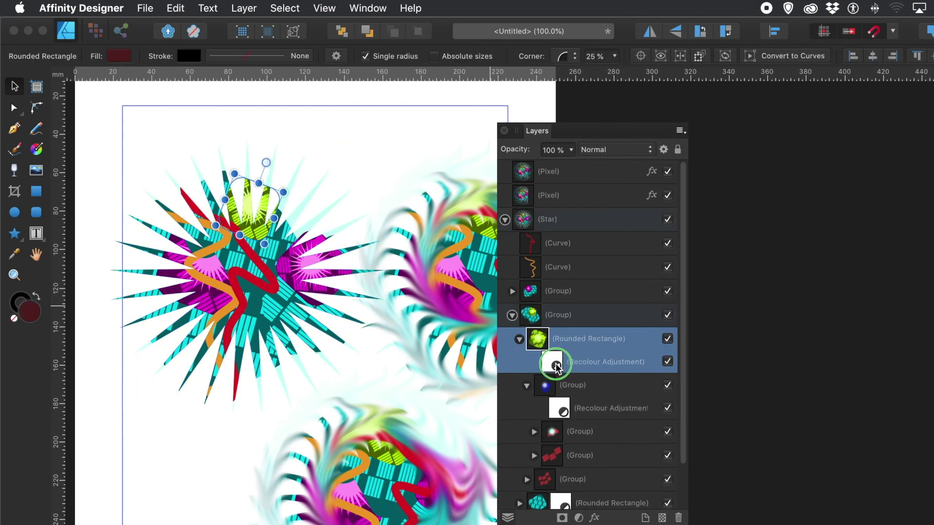
{"action": "double_click", "coordinate": [555, 365]}
{"action": "left_click_drag", "start_coordinate": [428, 306], "coordinate": [501, 305]}
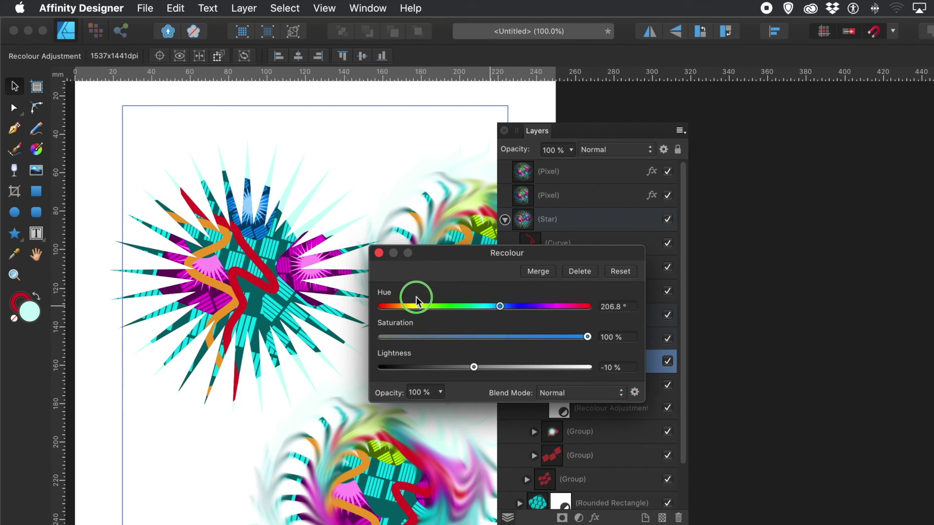
{"action": "left_click", "coordinate": [380, 253]}
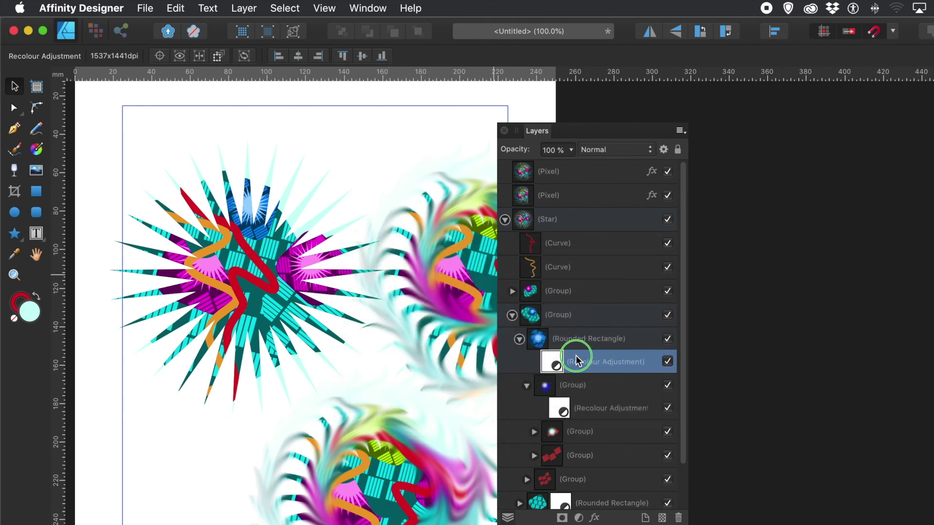
{"action": "left_click", "coordinate": [505, 219]}
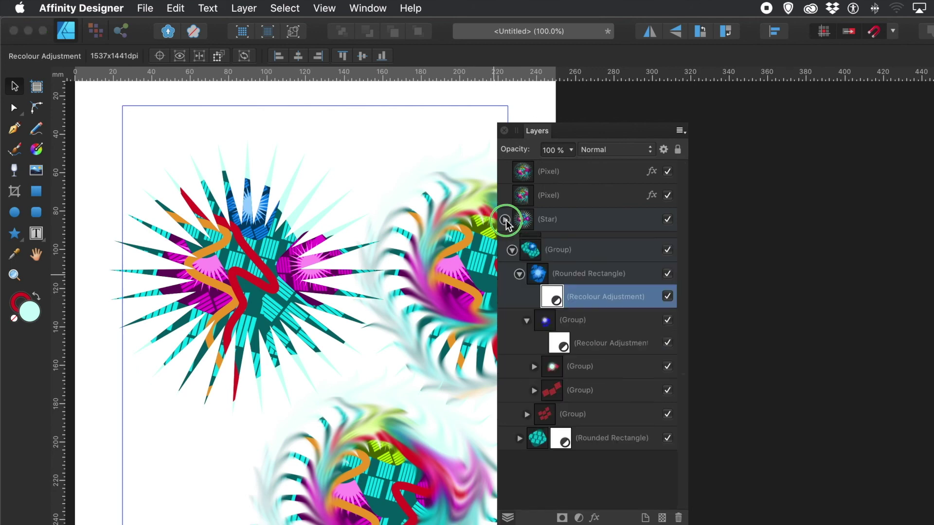